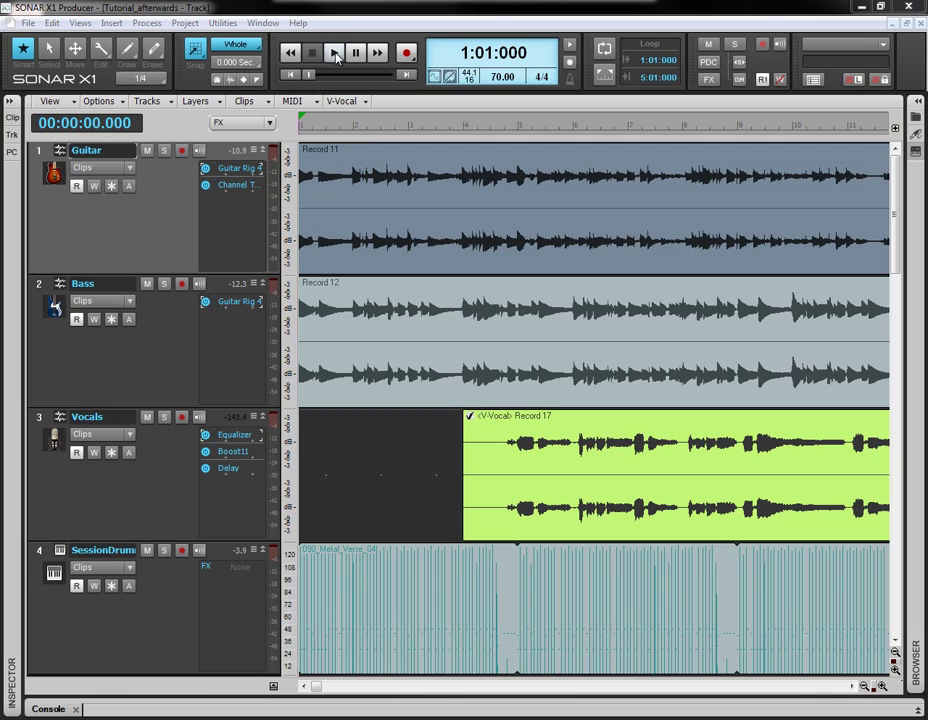
- Play the finished song through, then stop it, returning to 1:01:000
click(336, 57)
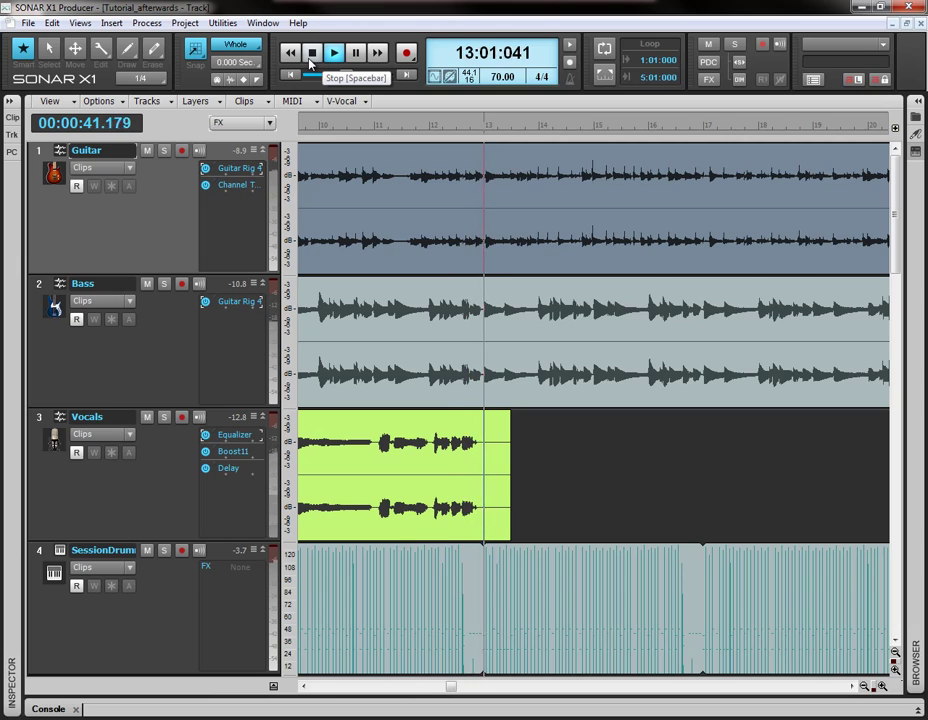
click(310, 63)
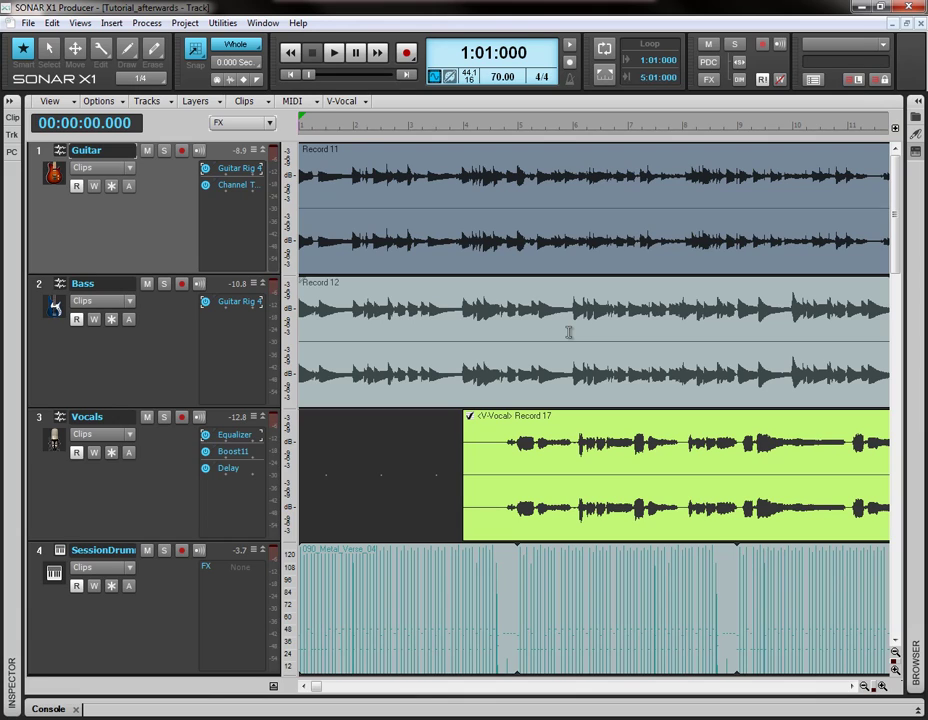
- Swap to the Tutorial project's tracks and set track controls to FX to show effects bins
click(893, 24)
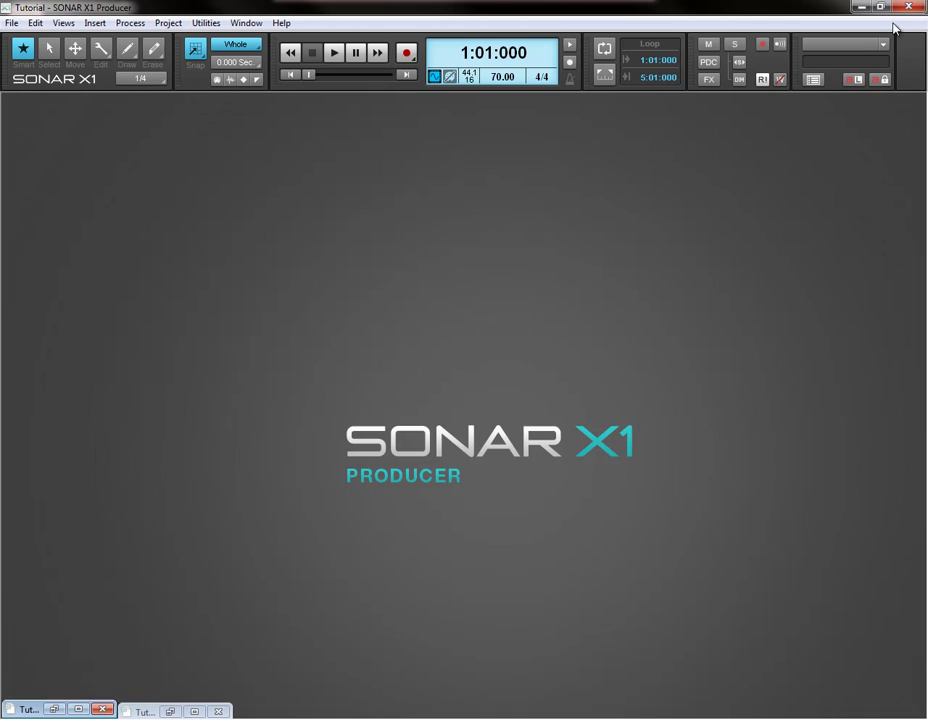
click(78, 709)
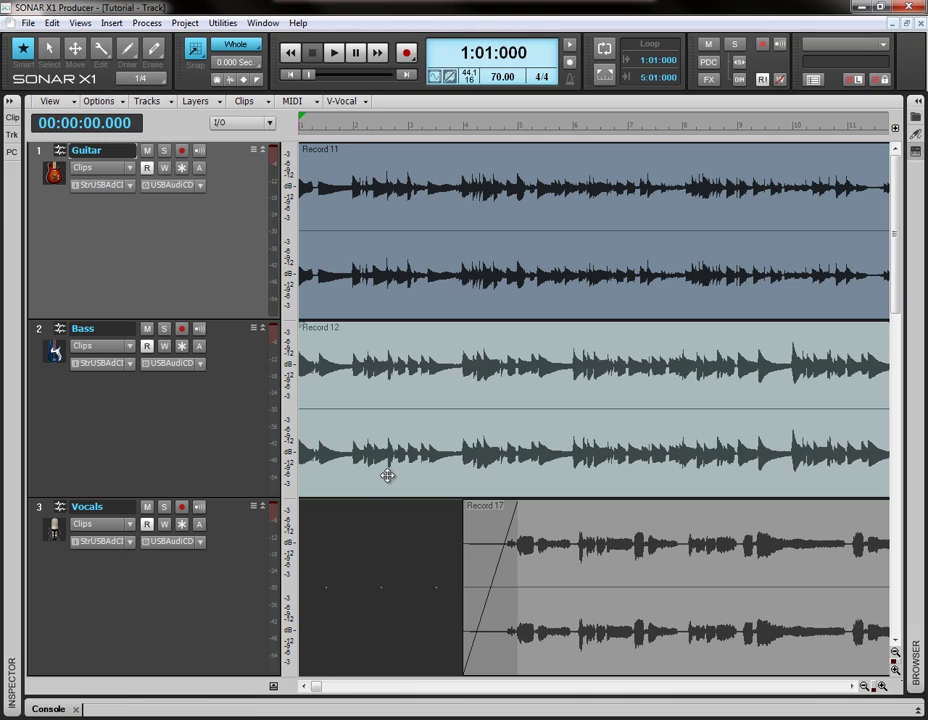
click(240, 122)
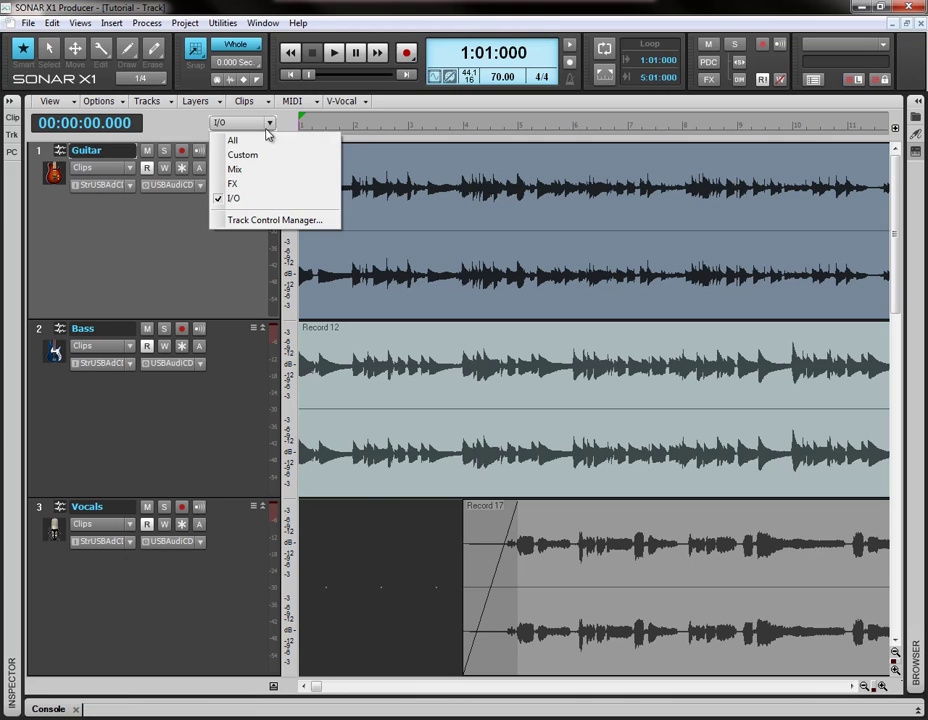
click(248, 179)
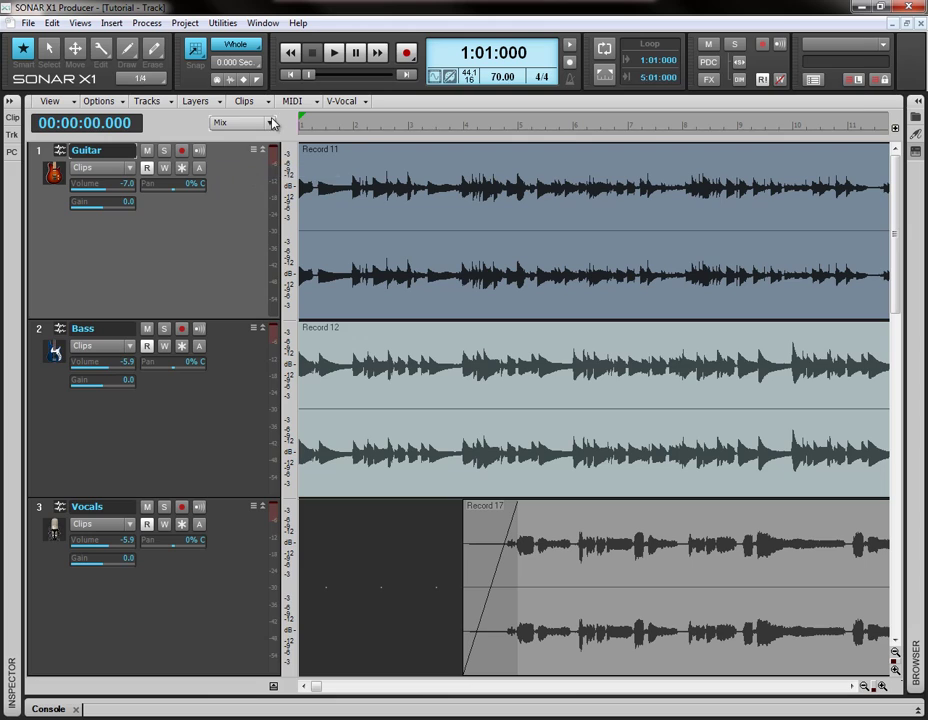
click(242, 122)
click(250, 184)
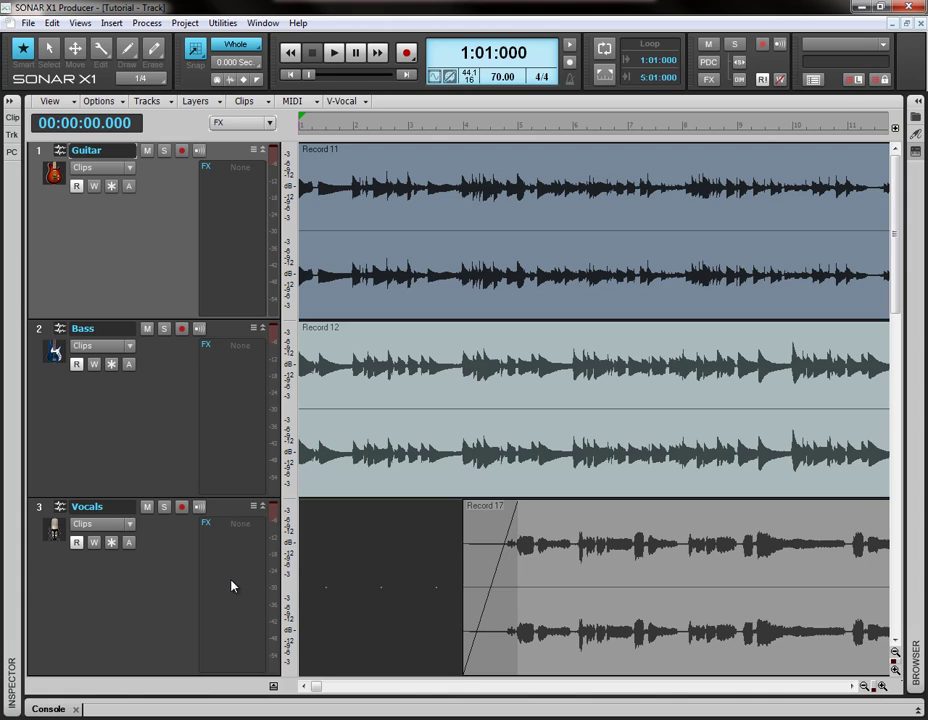
- Collapse the Vocals, Bass and Guitar tracks to single rows
click(263, 507)
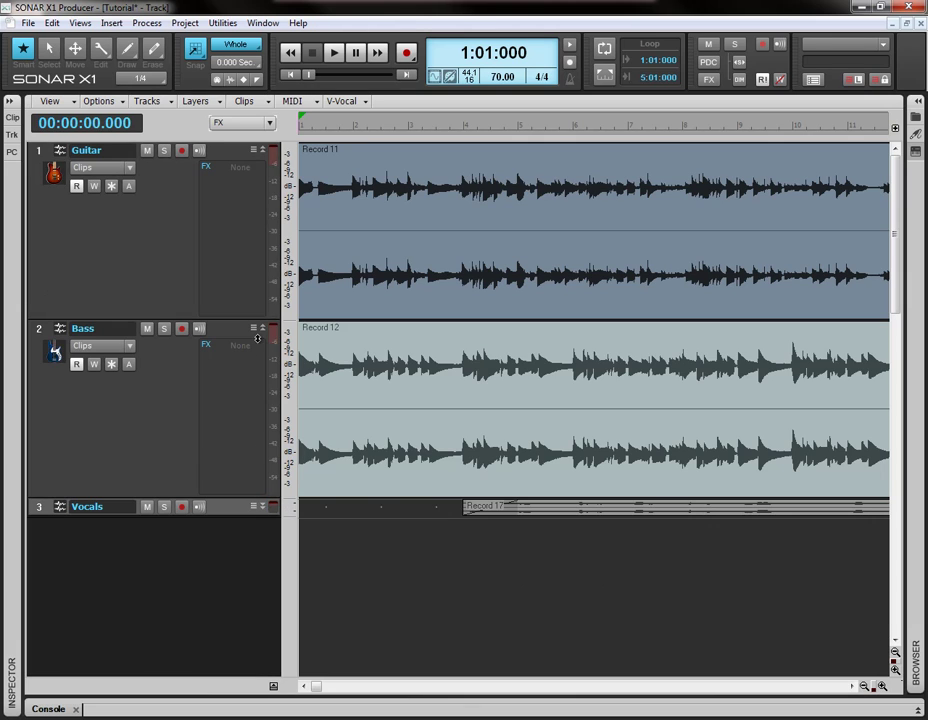
click(263, 328)
click(264, 152)
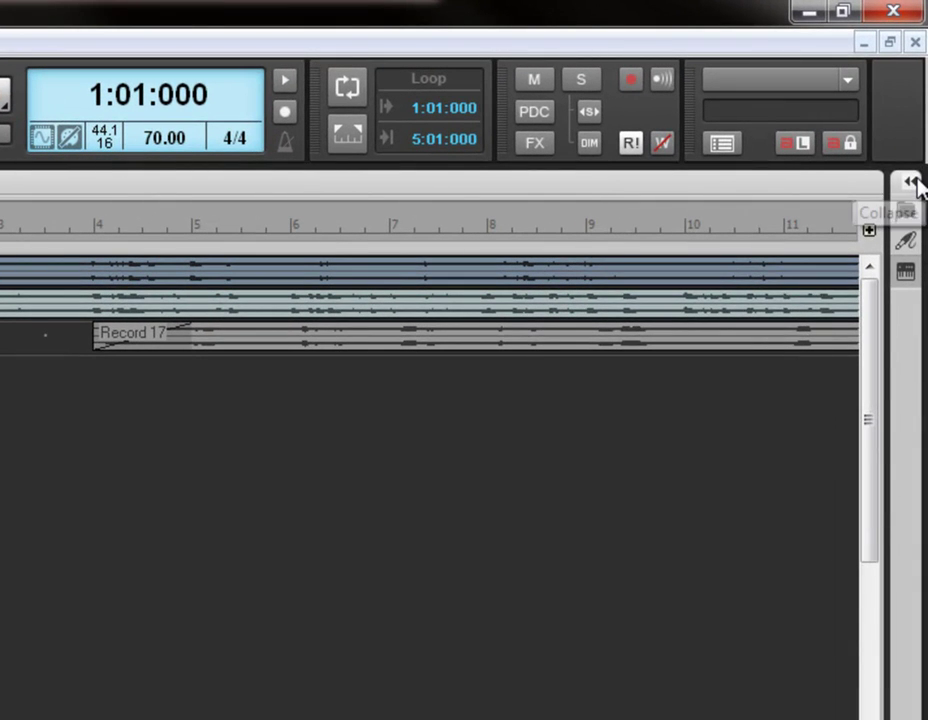
- Insert Session Drummer 3 as a soft synth from the Synth Rack
click(913, 151)
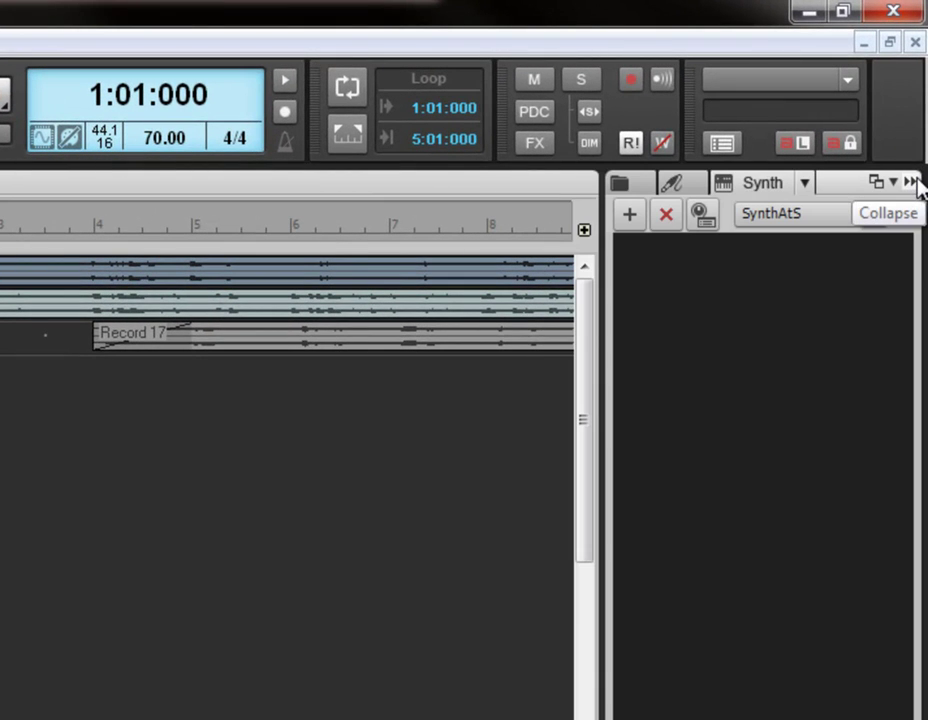
click(630, 215)
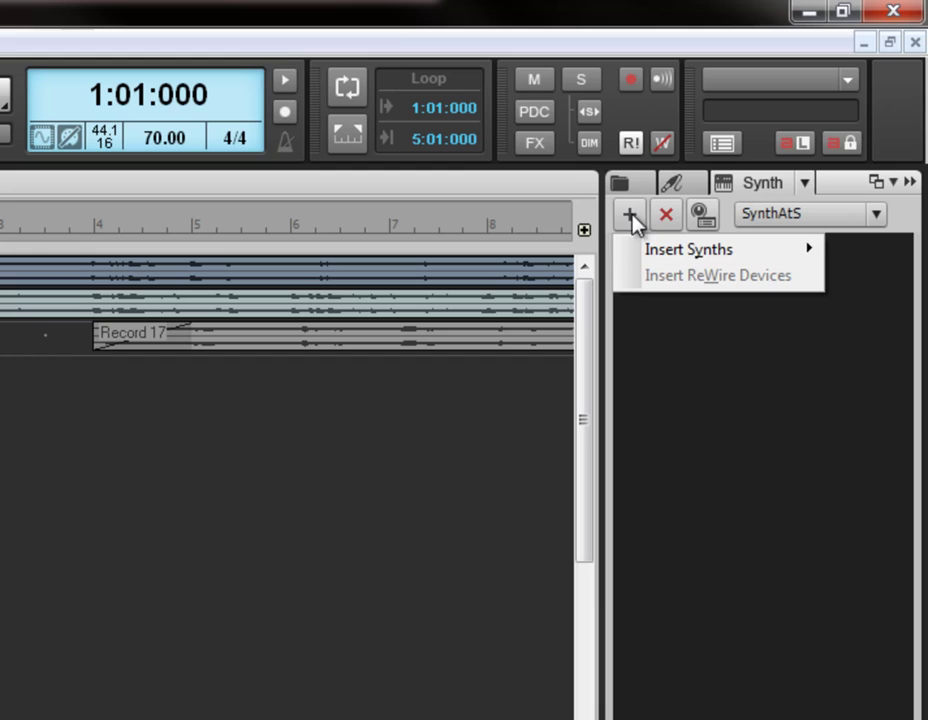
mouse_move(689, 258)
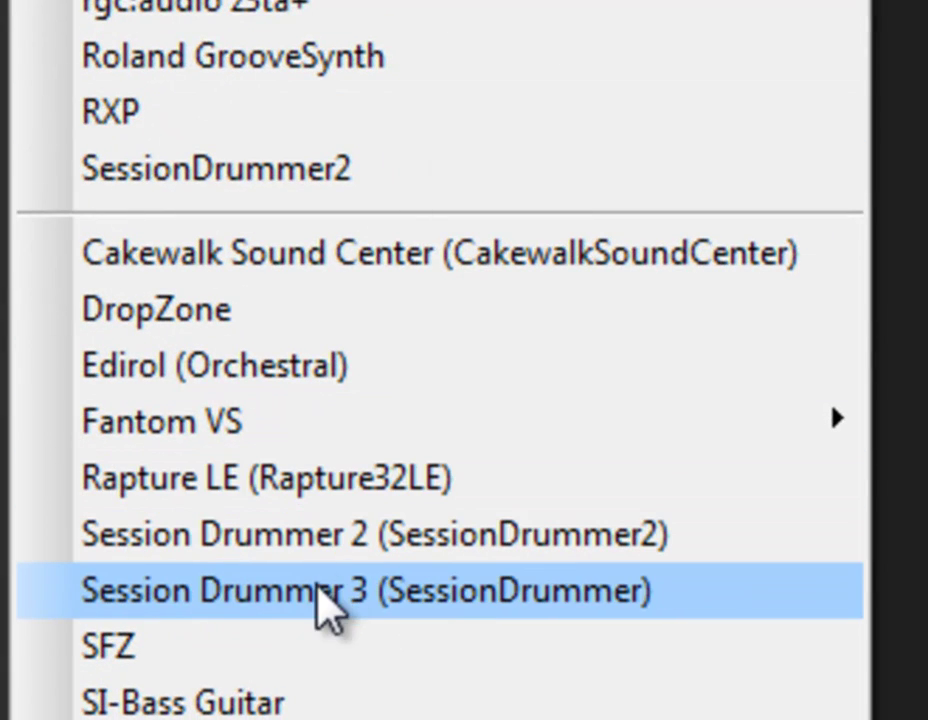
click(362, 598)
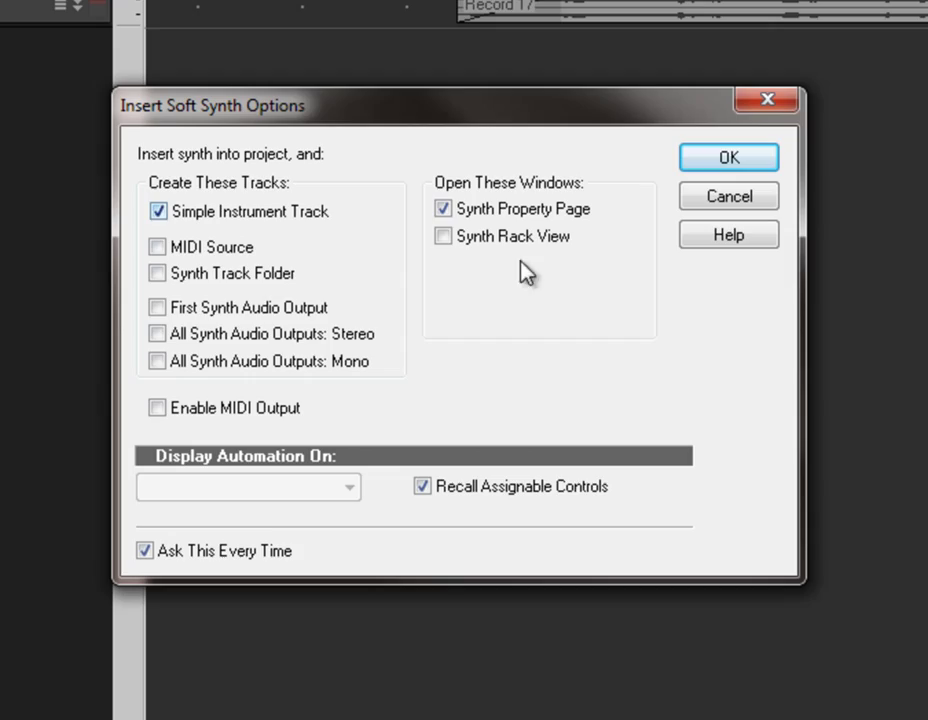
click(702, 160)
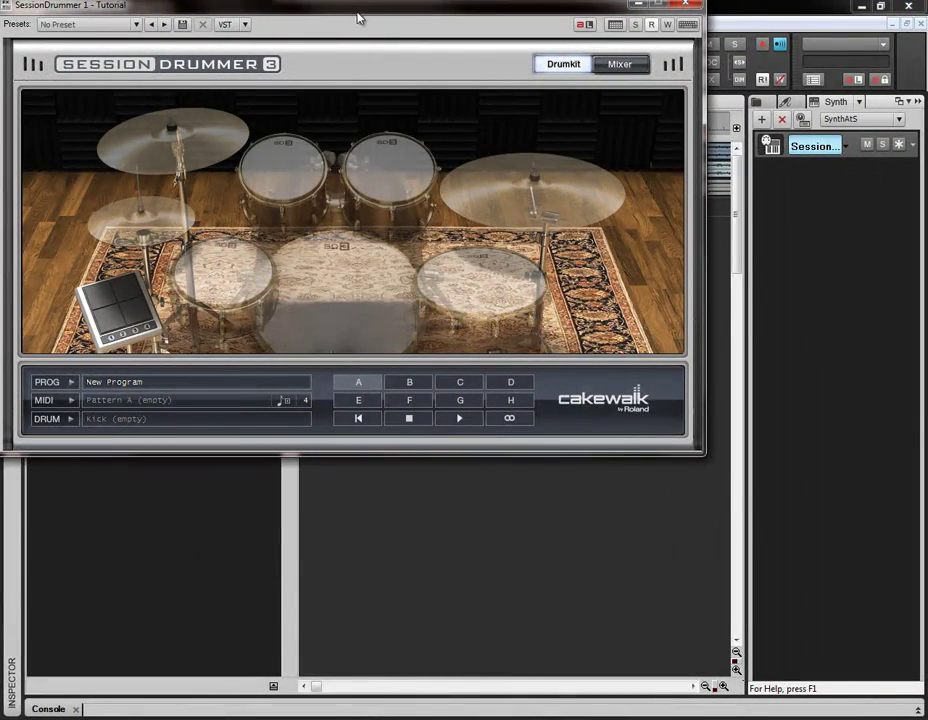
- Load the Acoustic StevenSlate_SizzleKit_Dry.prog kit into Session Drummer 3
drag(358, 17, 419, 46)
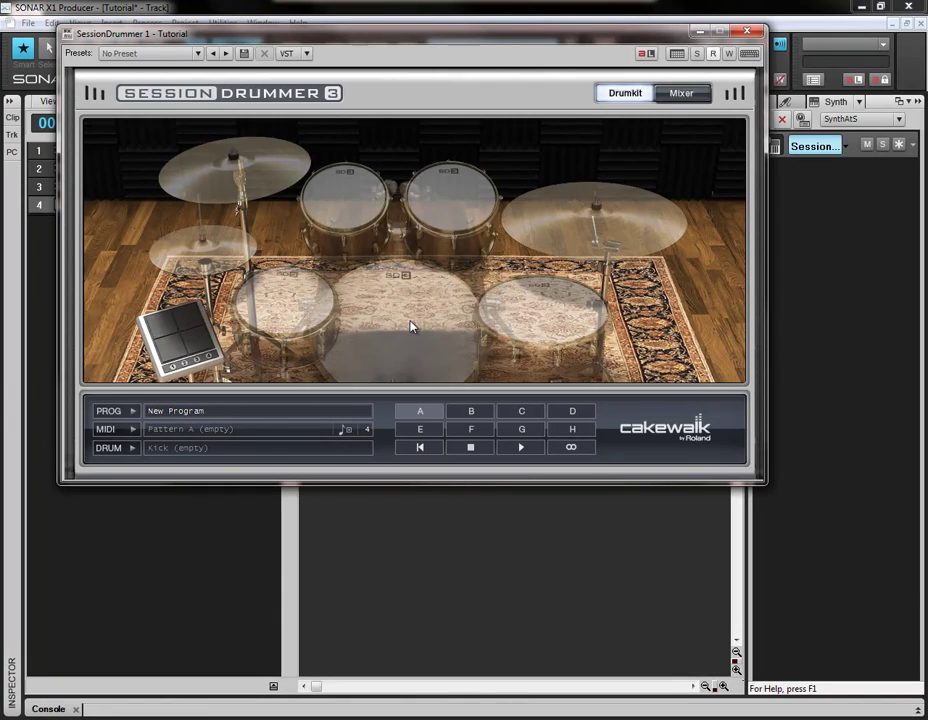
click(178, 417)
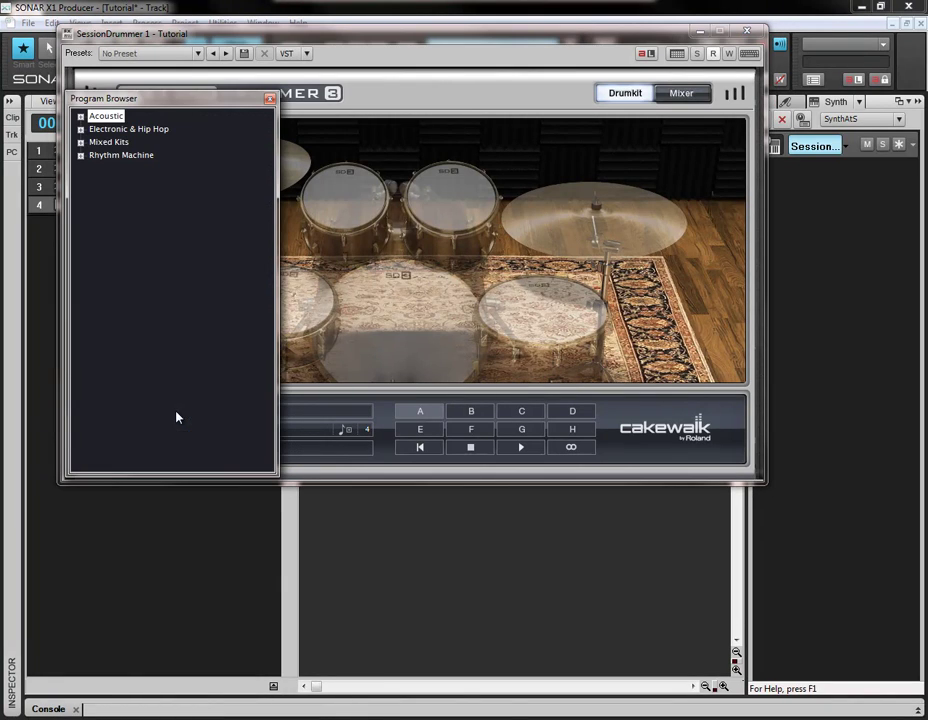
click(81, 118)
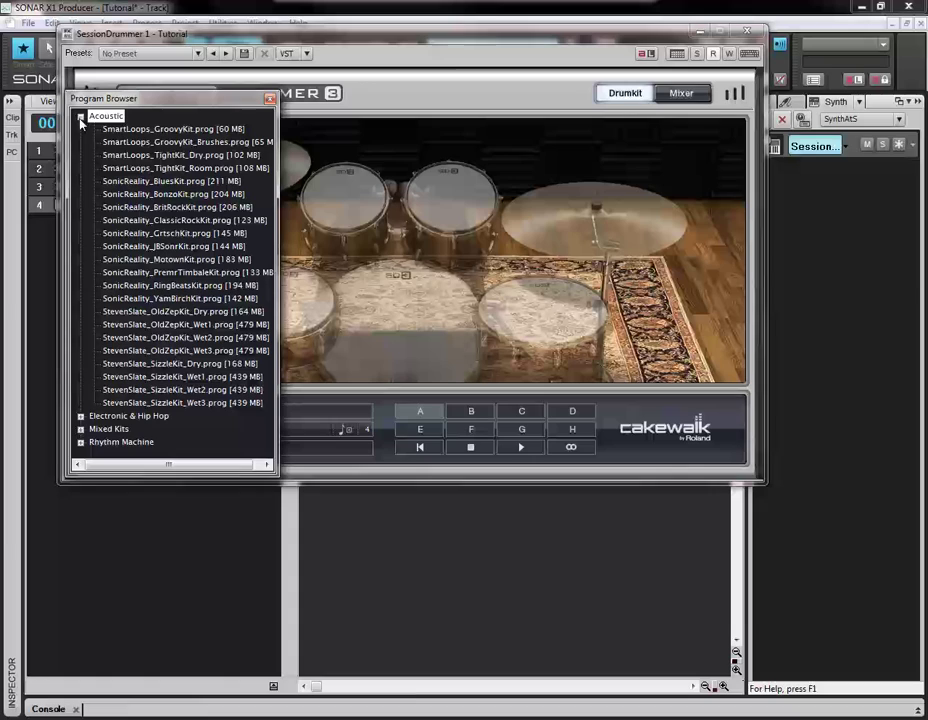
click(176, 364)
double_click(178, 364)
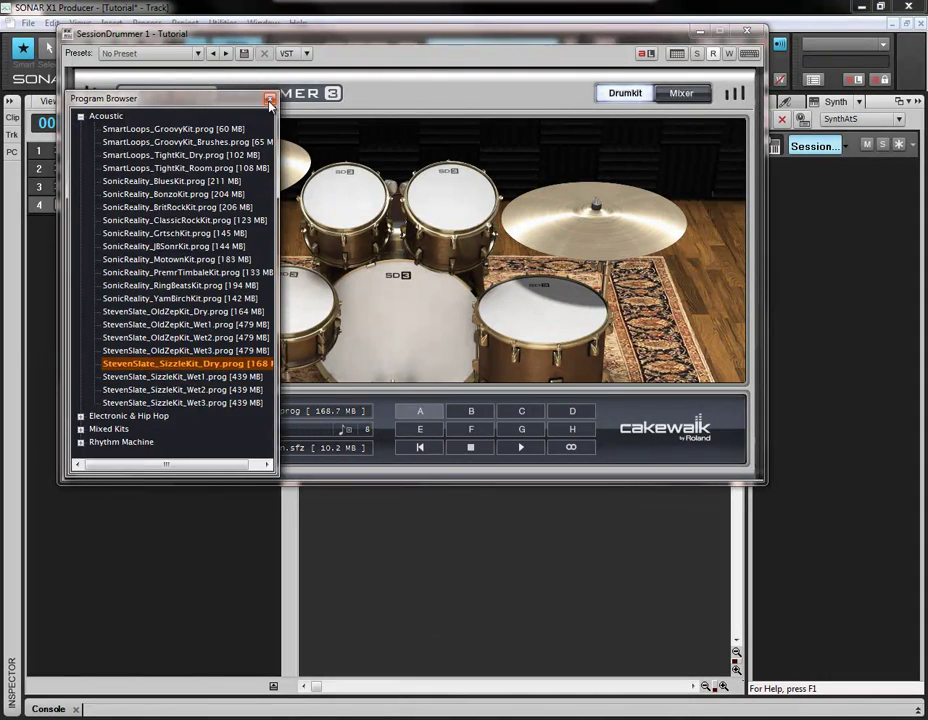
click(269, 100)
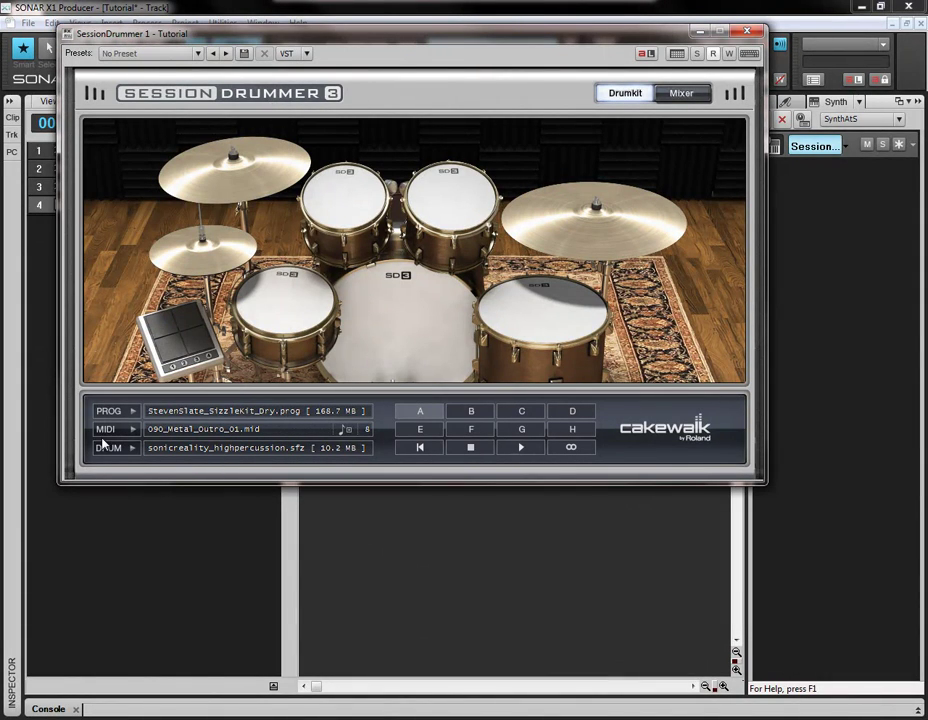
- Load the Metal Simple 090_Metal_Verse_04.mid pattern into Session Drummer's MIDI slot
click(182, 432)
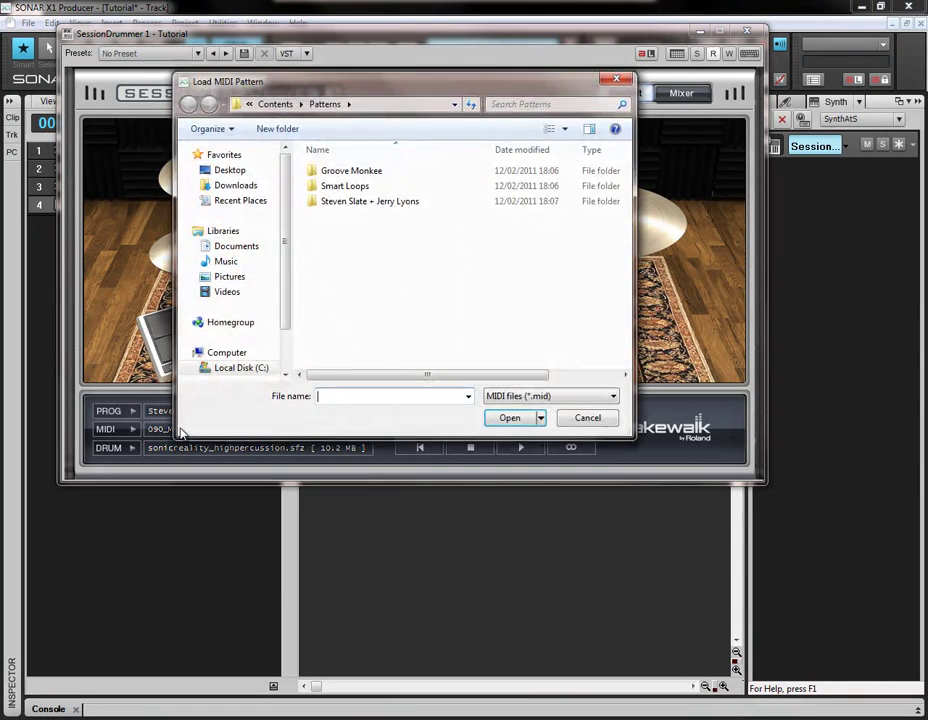
double_click(350, 203)
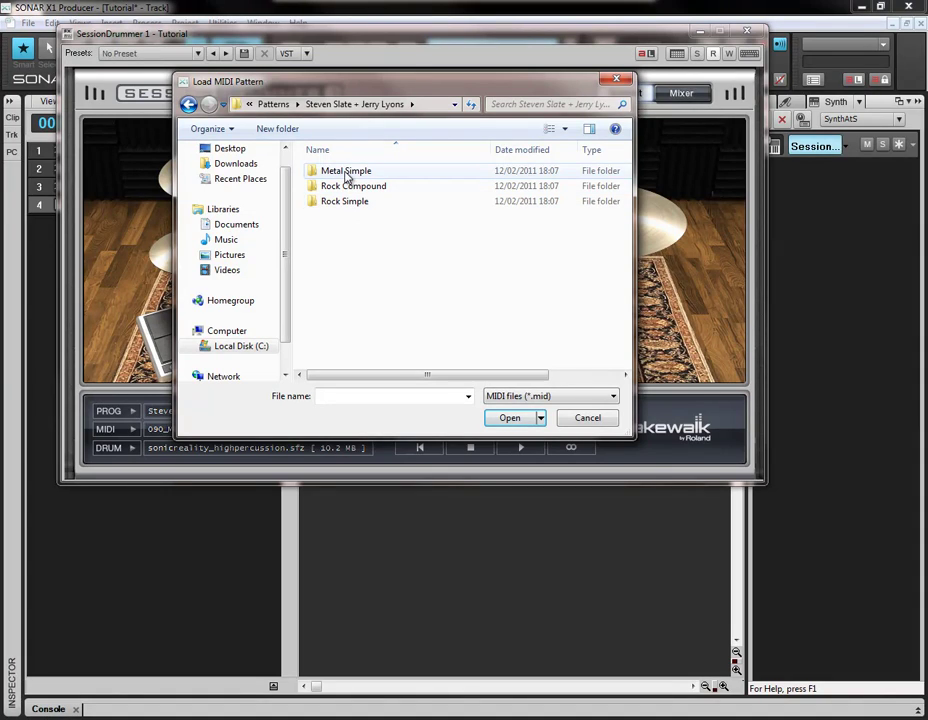
double_click(346, 172)
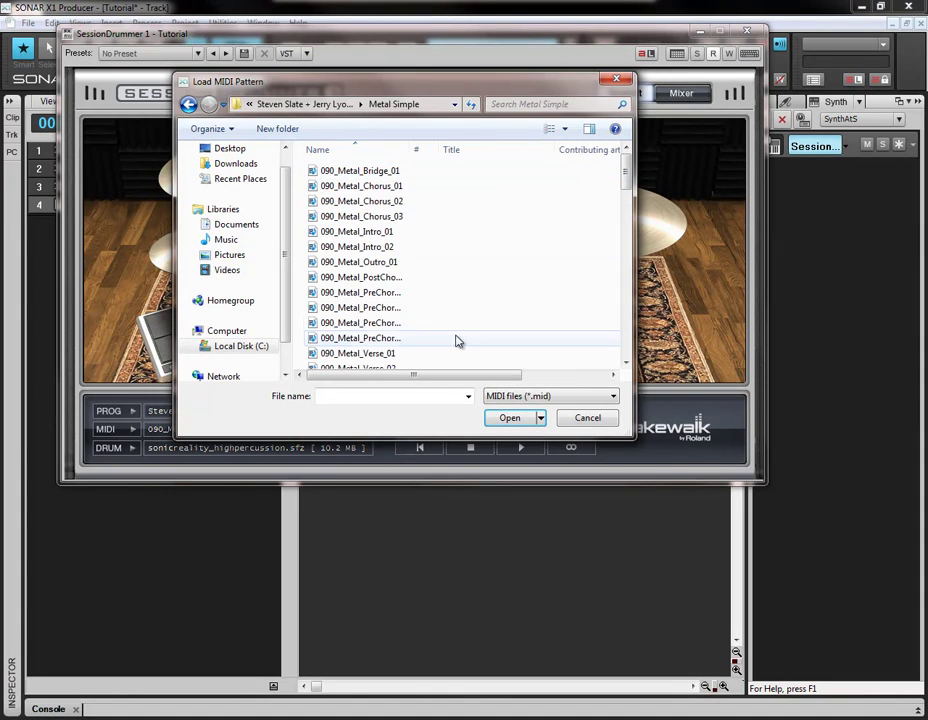
click(626, 362)
click(626, 362)
click(626, 362)
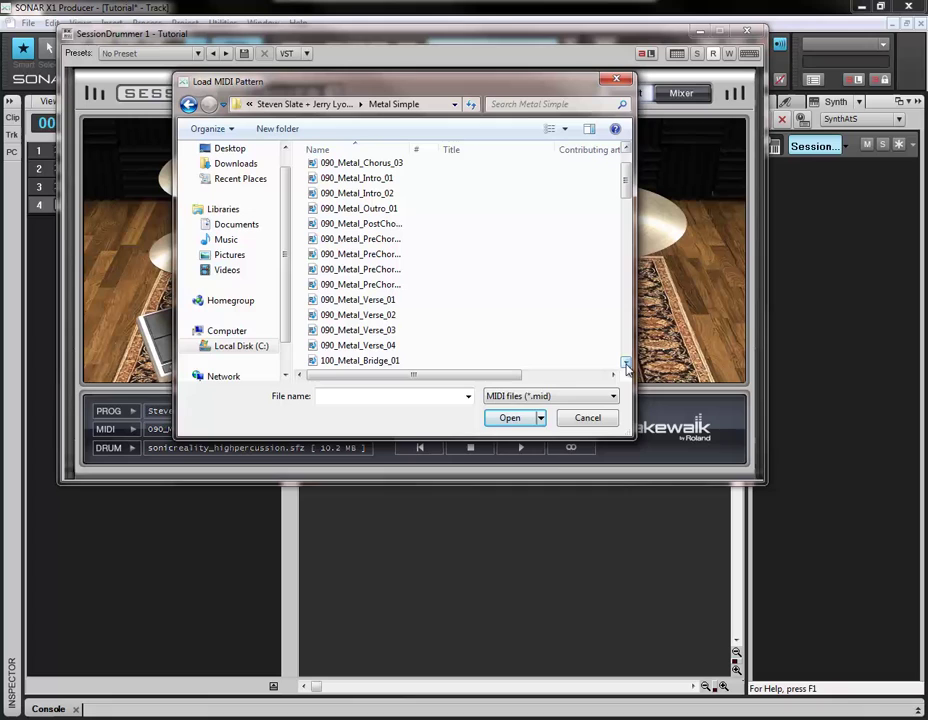
click(366, 346)
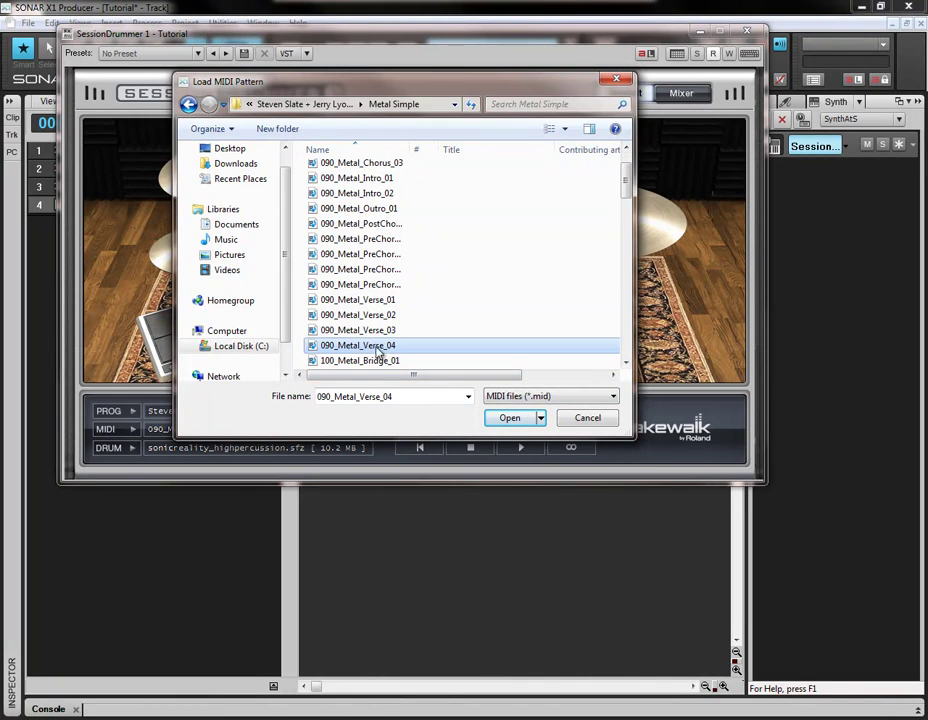
click(508, 418)
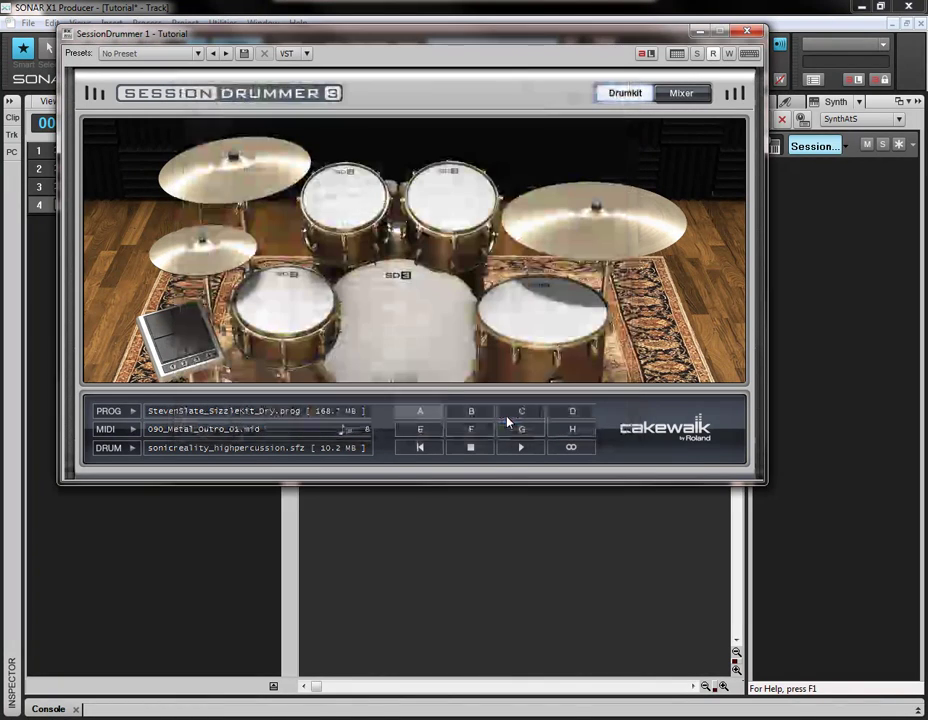
click(475, 412)
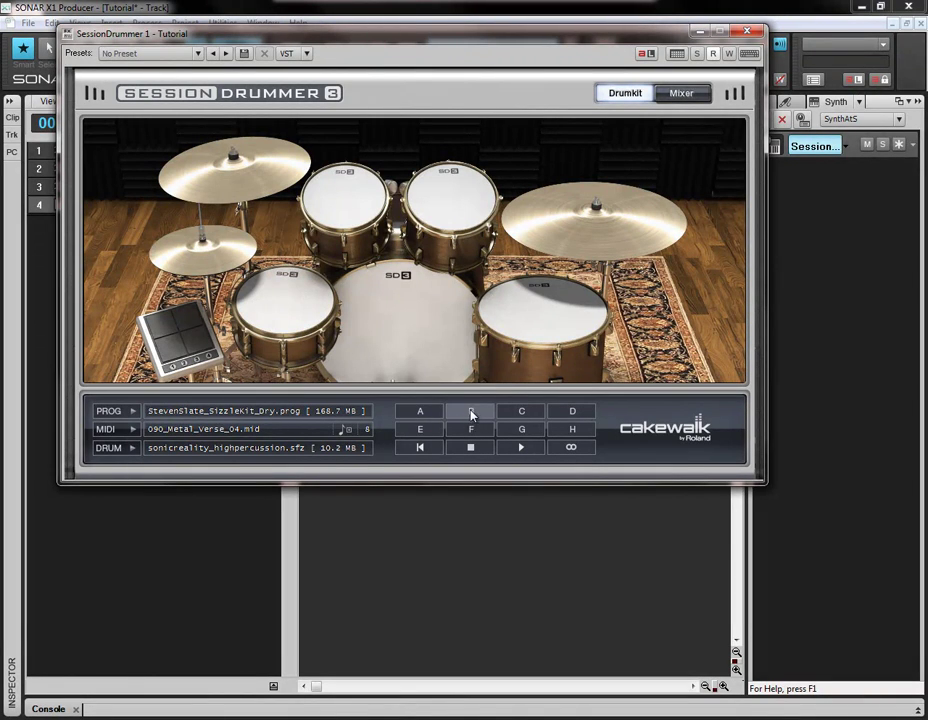
- Drag the Verse_04 pattern onto track 4 as a drum clip
drag(380, 41, 672, 42)
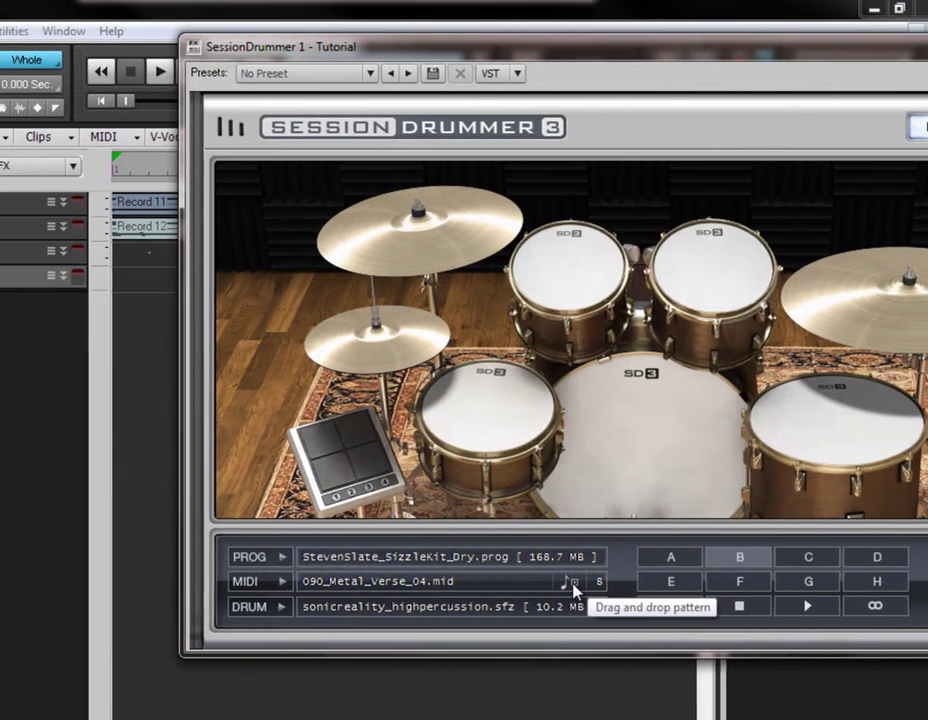
drag(539, 591, 86, 287)
drag(412, 285, 412, 290)
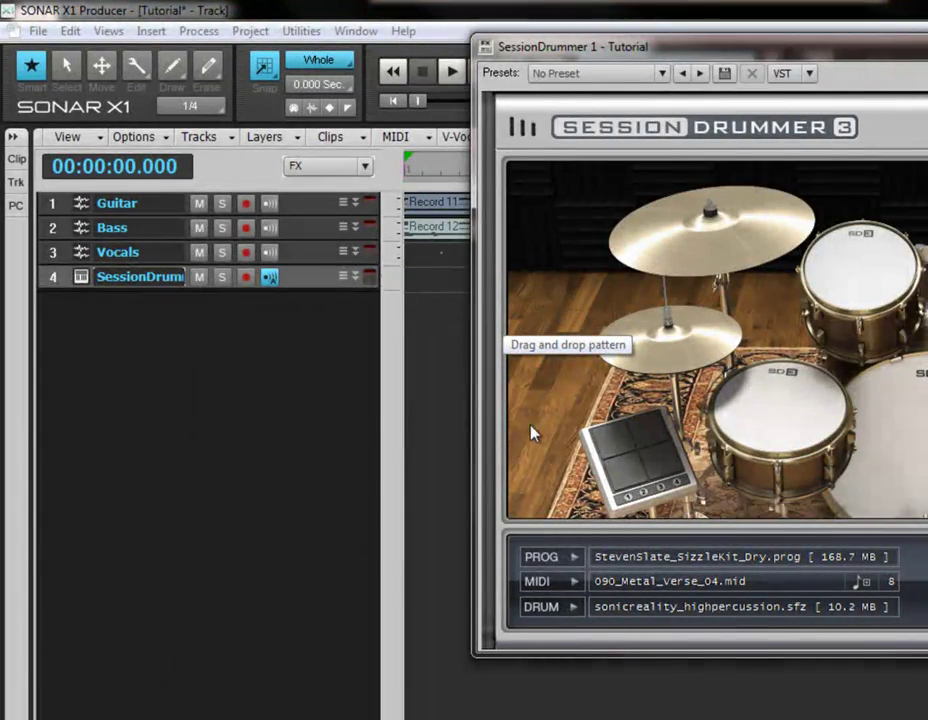
drag(808, 60, 733, 60)
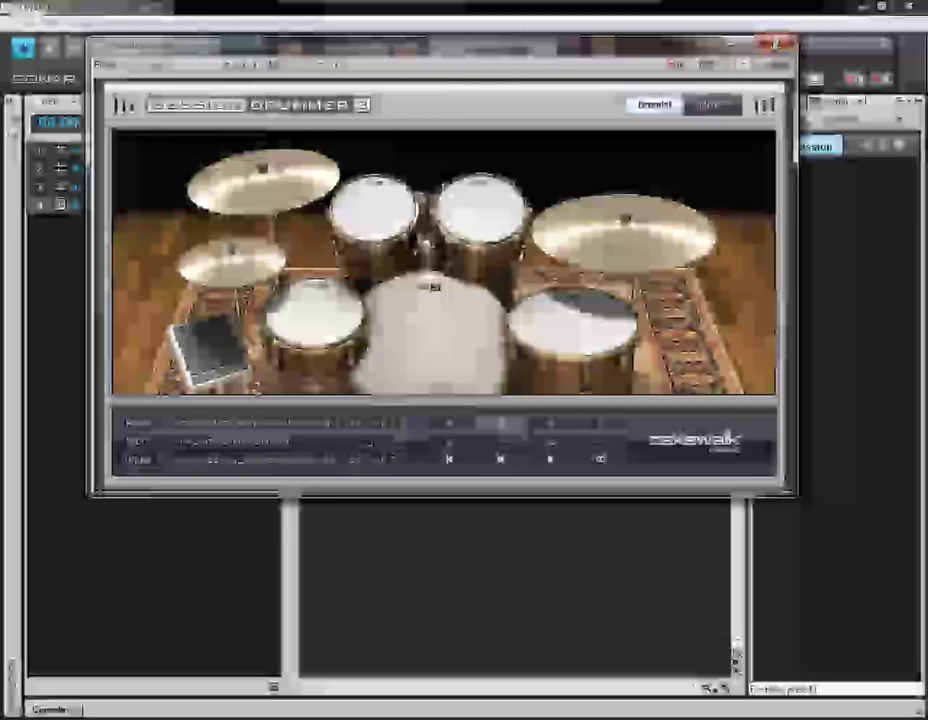
- Close Session Drummer, stretch the drum clip to about measure 25, and hide the Synth Rack
click(781, 44)
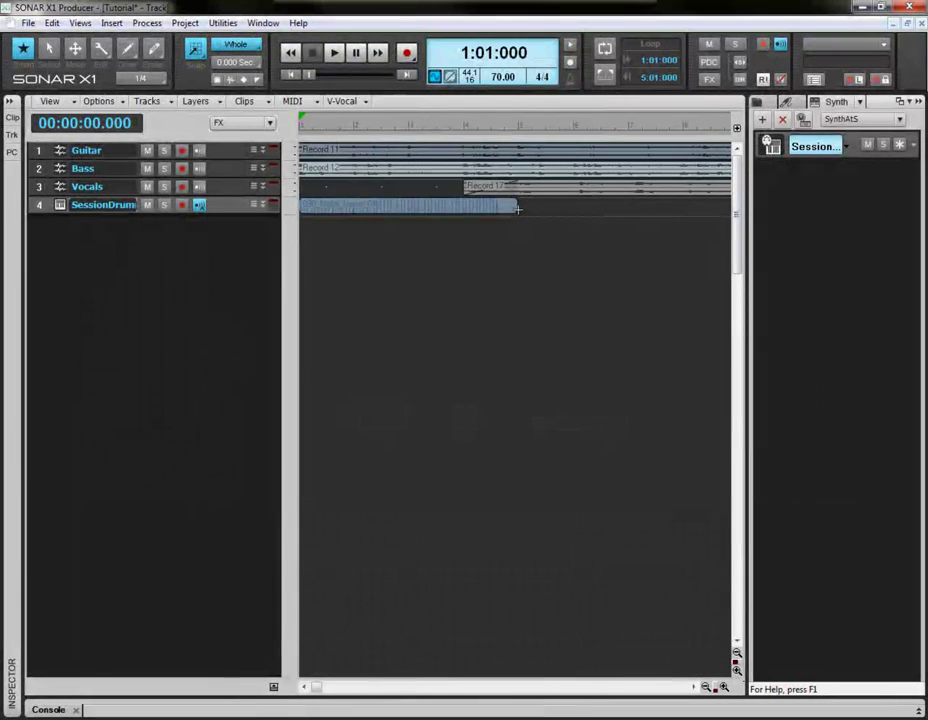
drag(316, 692, 328, 688)
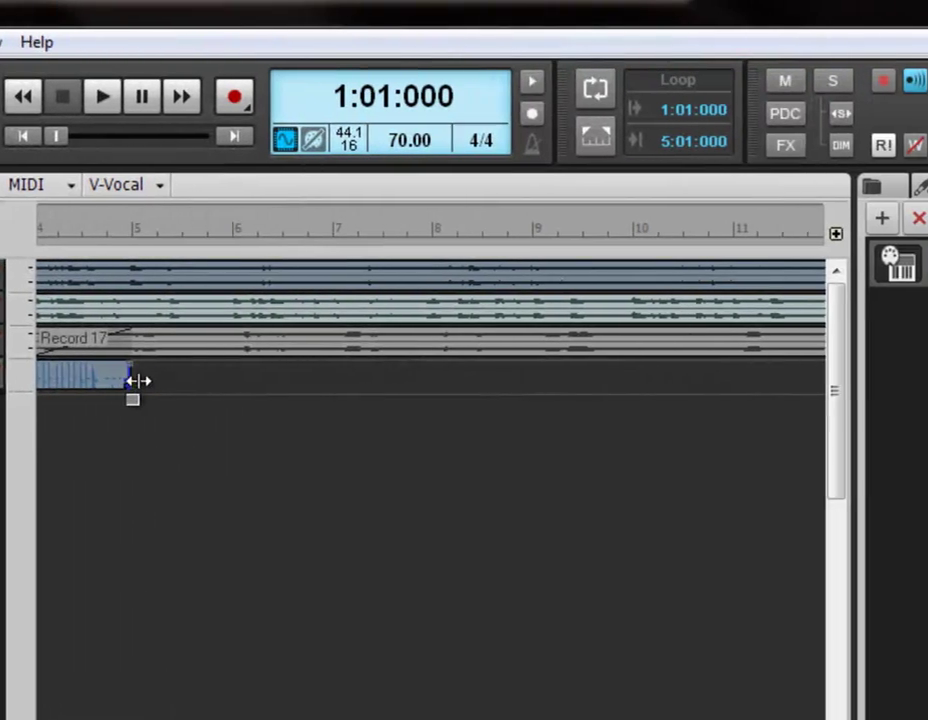
drag(645, 378, 927, 390)
drag(465, 390, 577, 413)
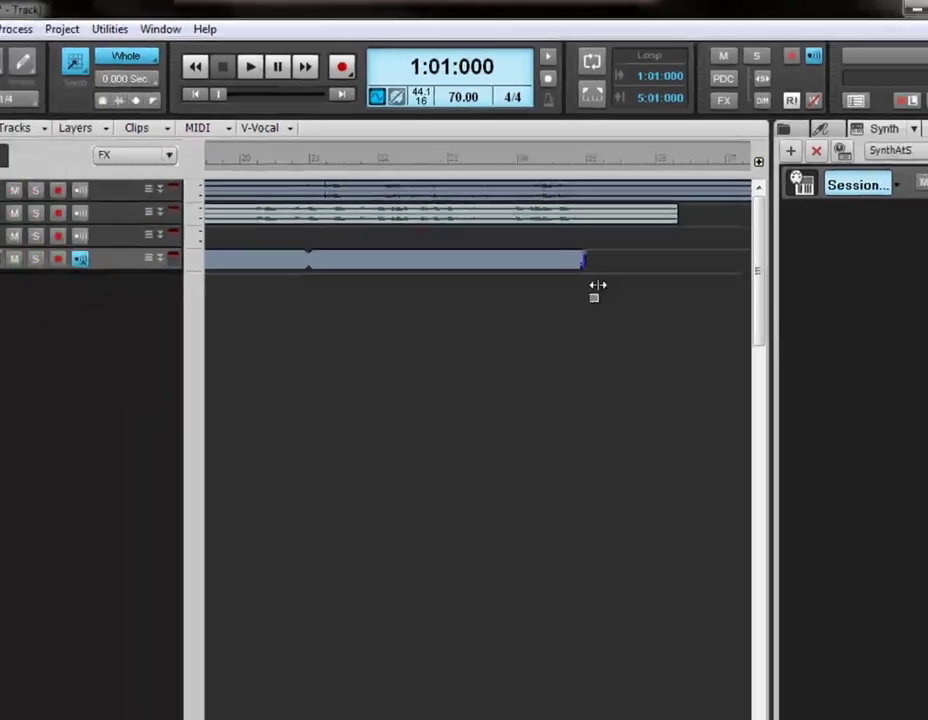
drag(597, 285, 597, 285)
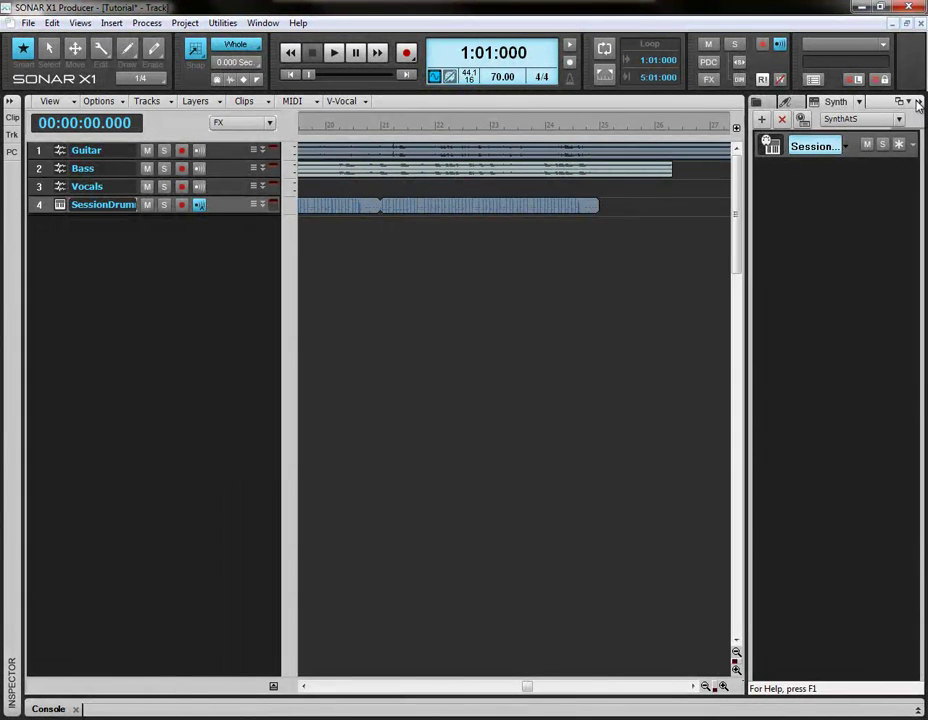
click(918, 103)
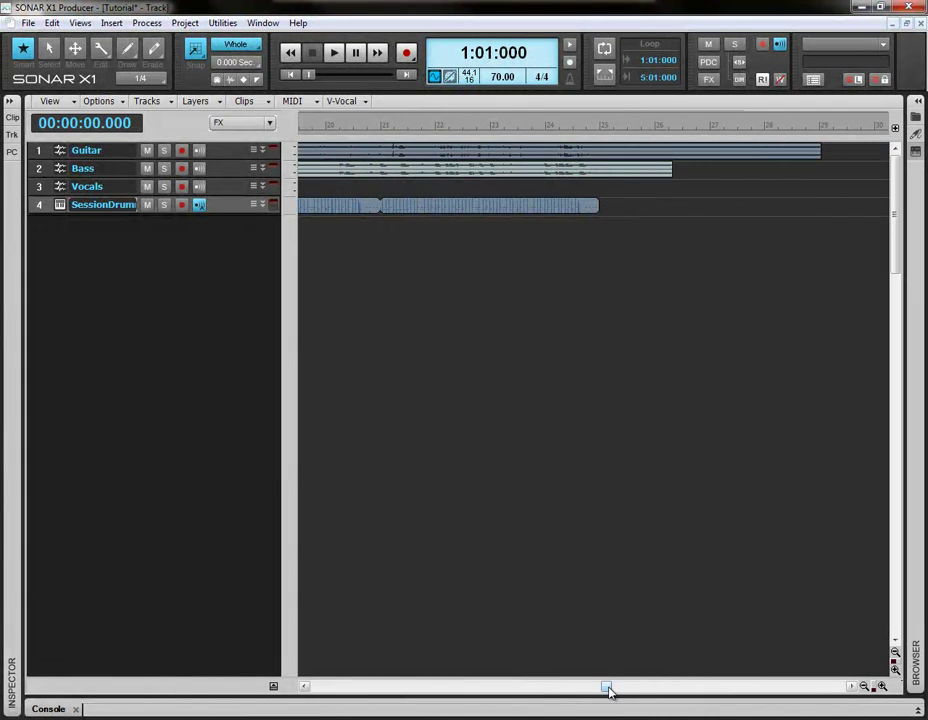
- Insert a stereo bus and rename Bus 1 to 'Main Bus'
drag(607, 690, 310, 693)
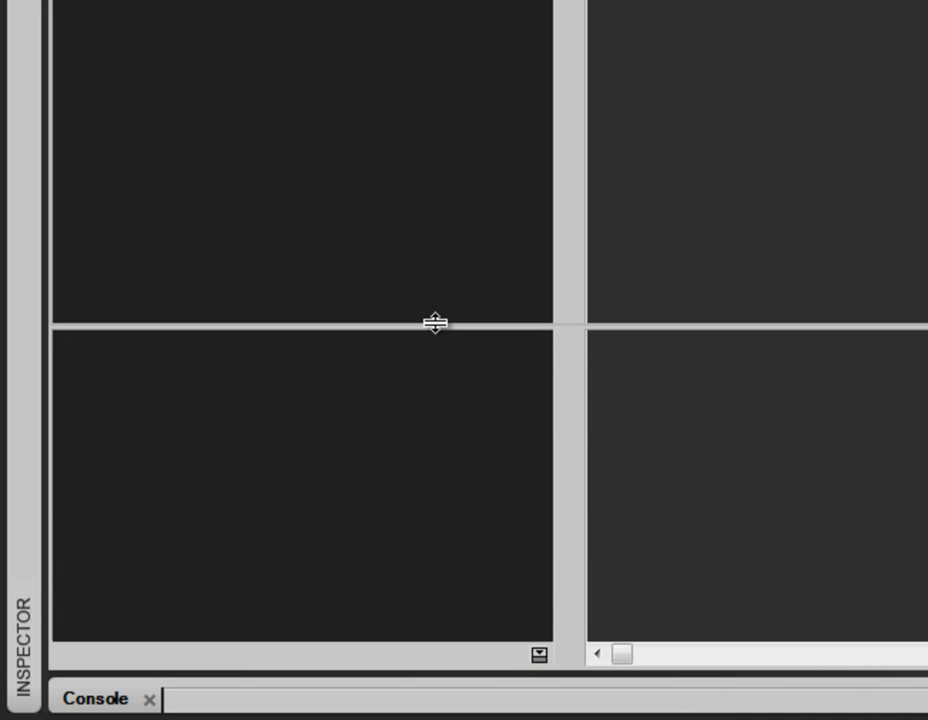
right_click(305, 380)
click(398, 393)
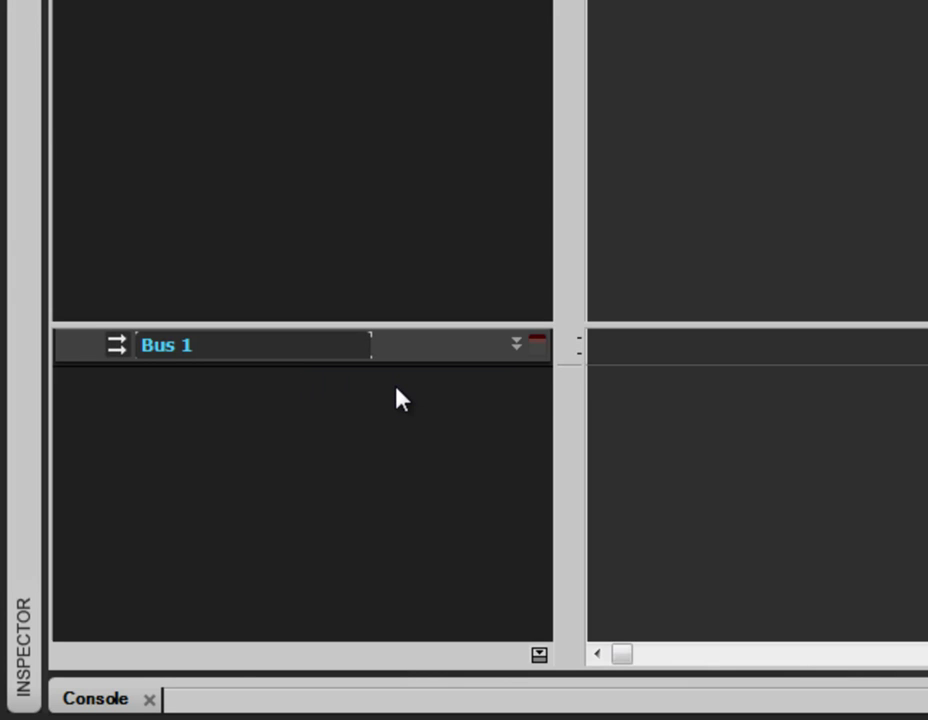
double_click(280, 348)
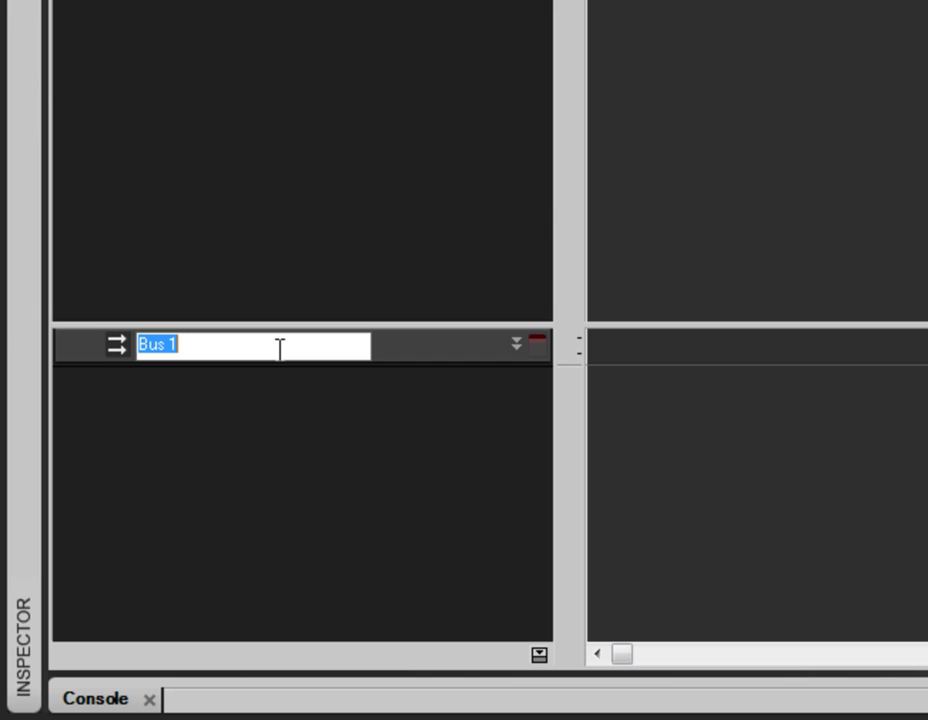
text(Main)
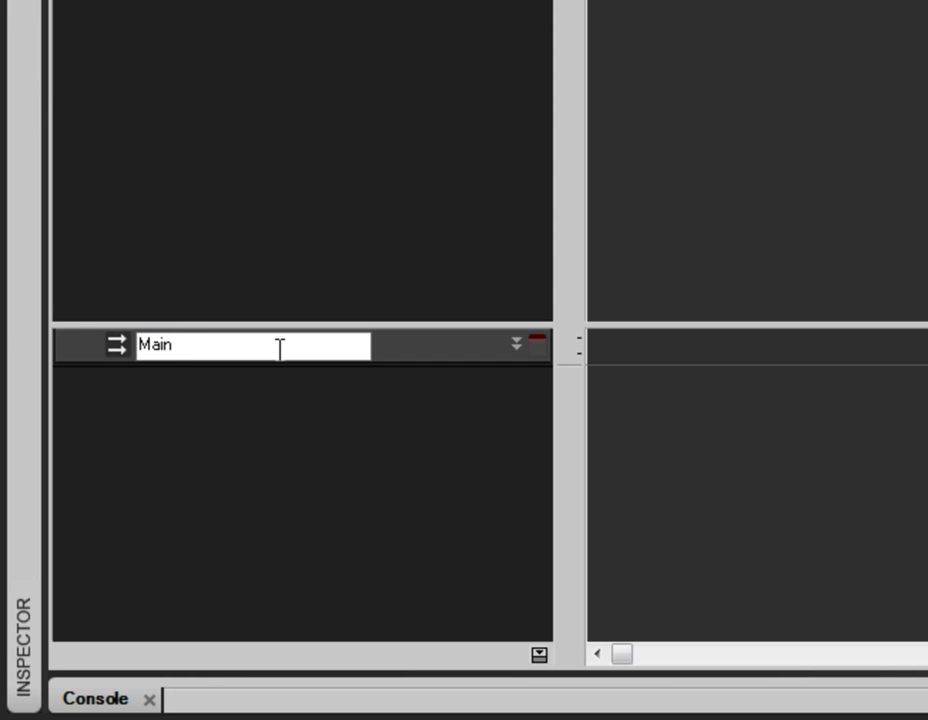
key(Return)
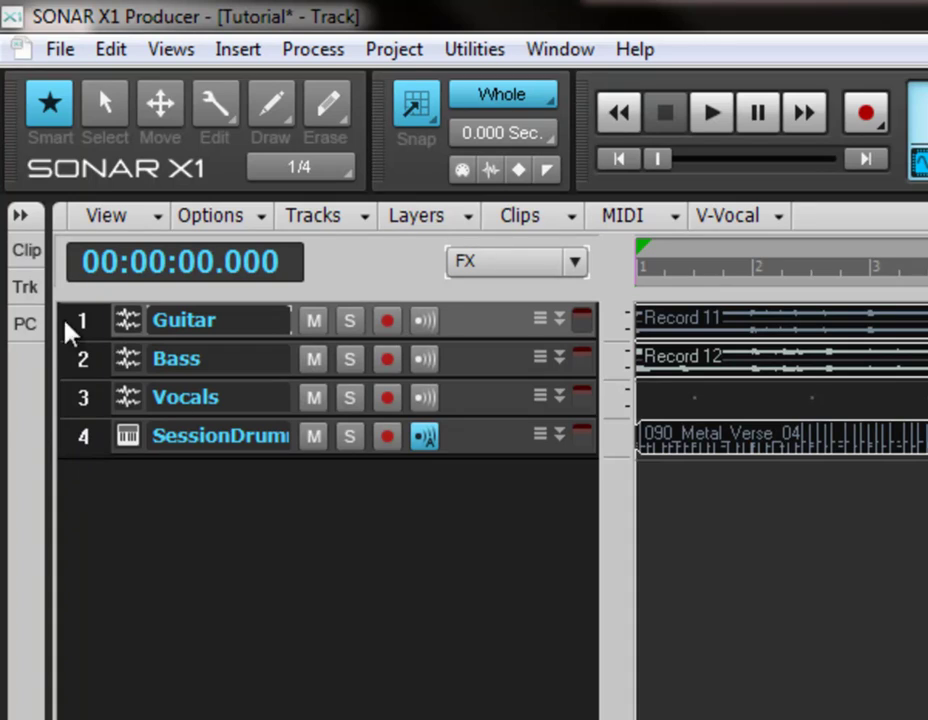
- Expand the Guitar track and switch track controls to I/O
click(561, 322)
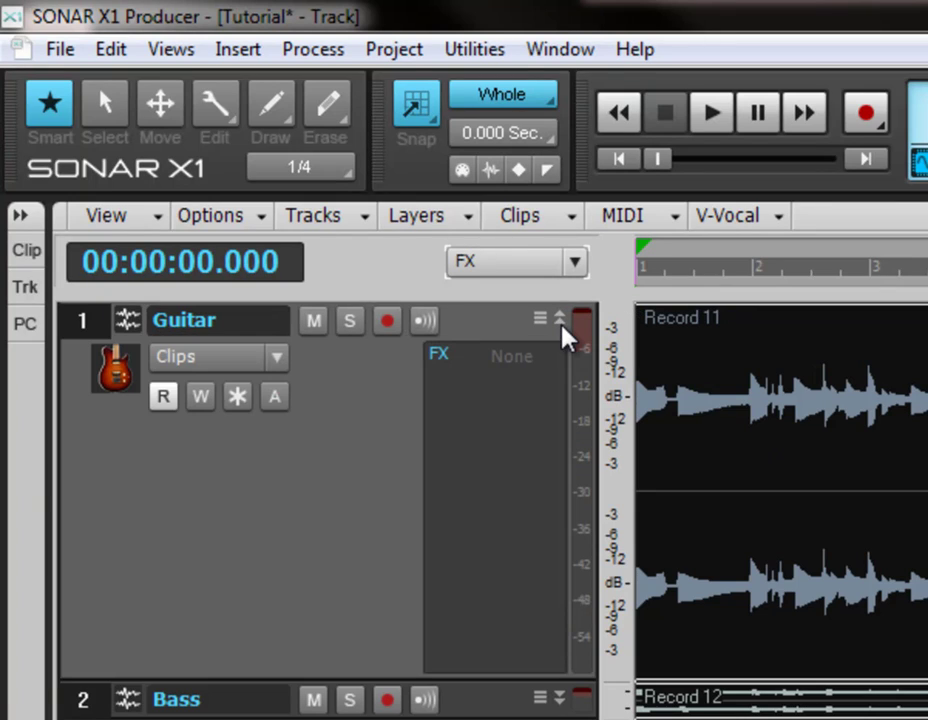
click(577, 263)
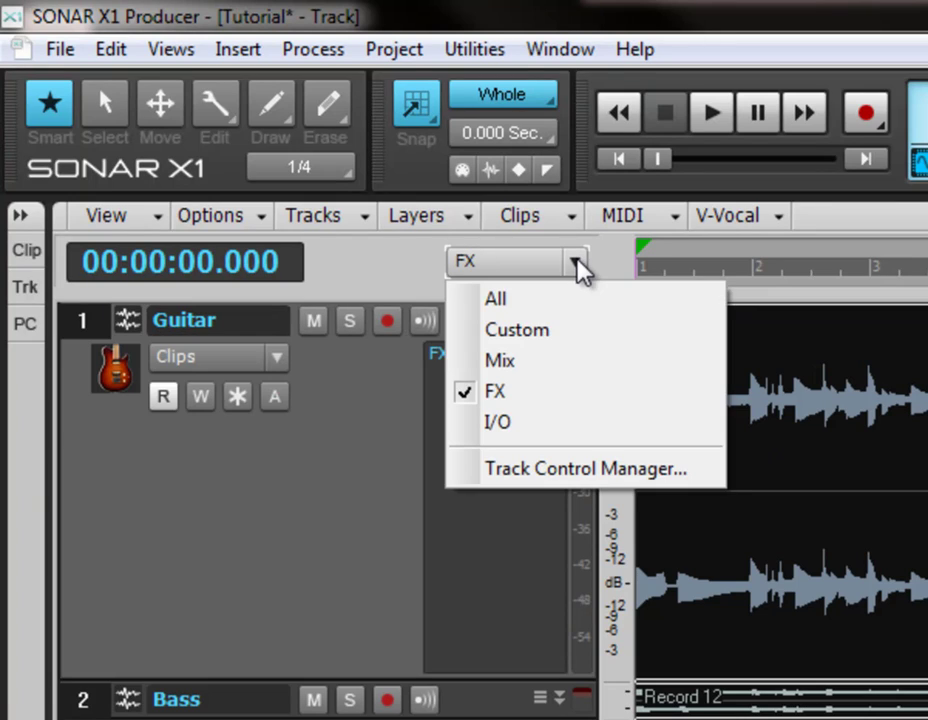
click(524, 428)
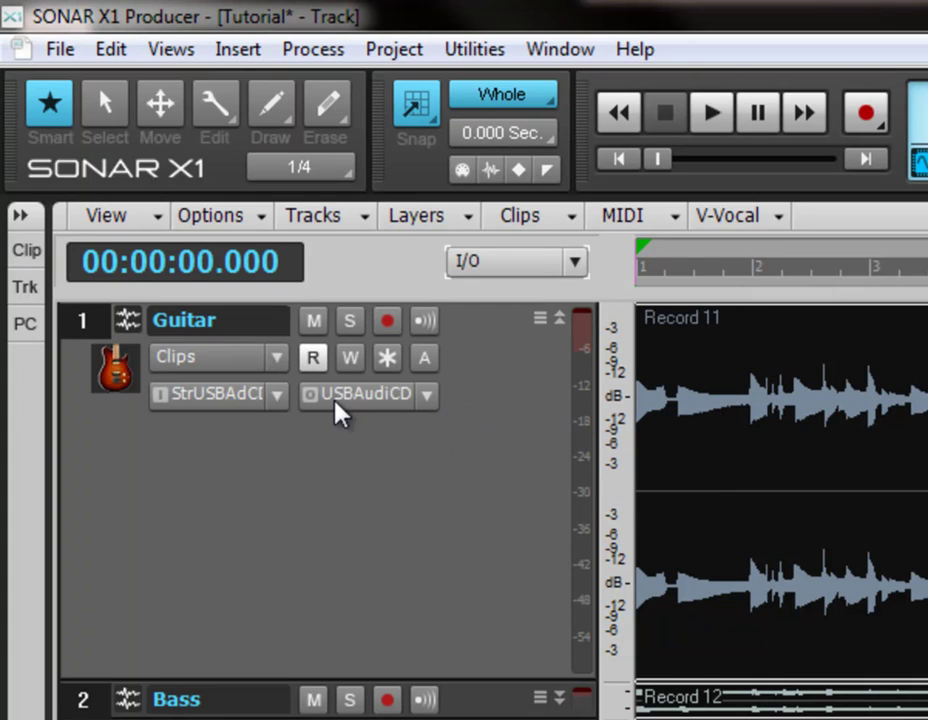
- Route the Guitar track's output to Main Bus via Selected Track Outputs
click(425, 398)
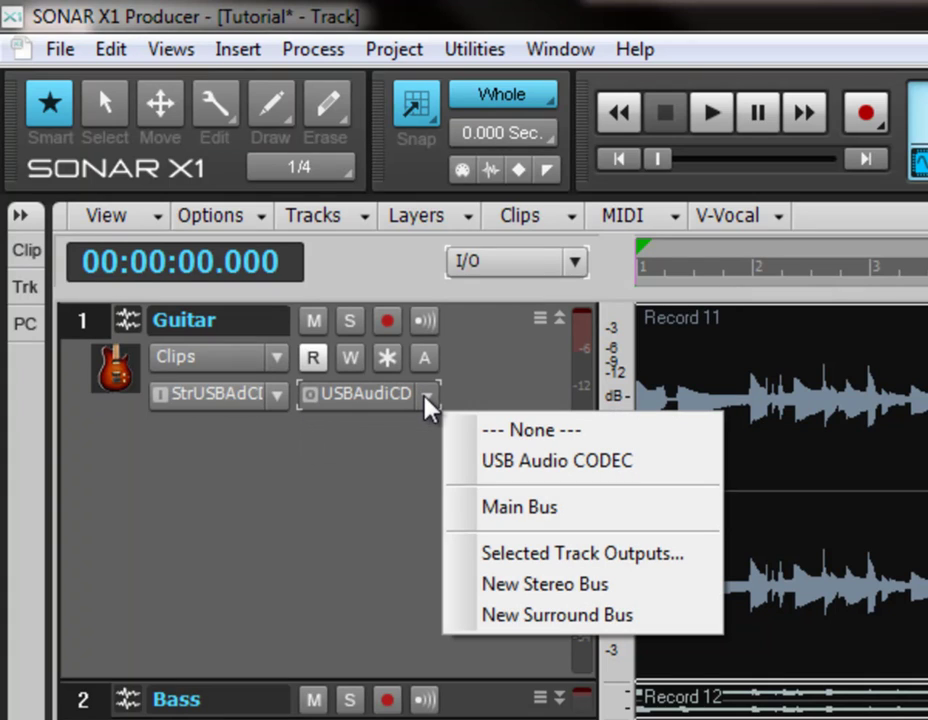
click(595, 565)
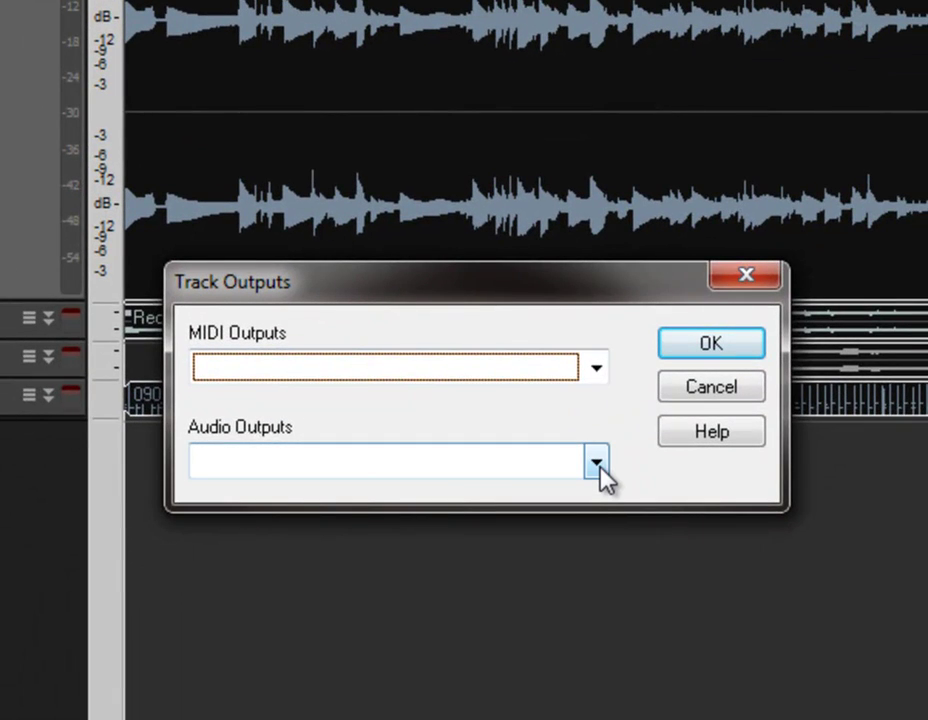
click(596, 462)
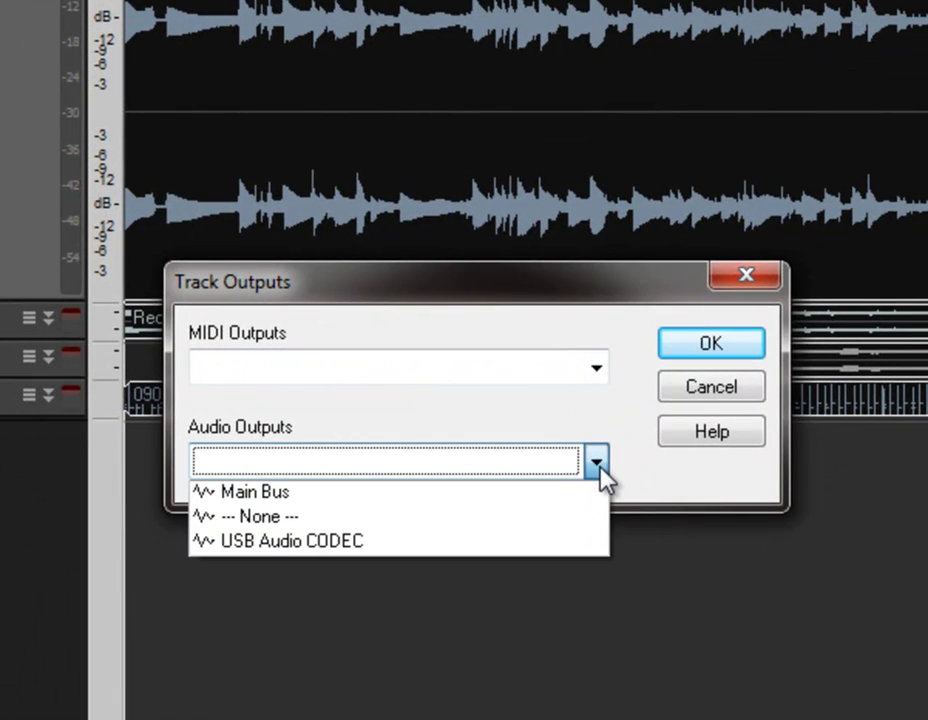
click(339, 494)
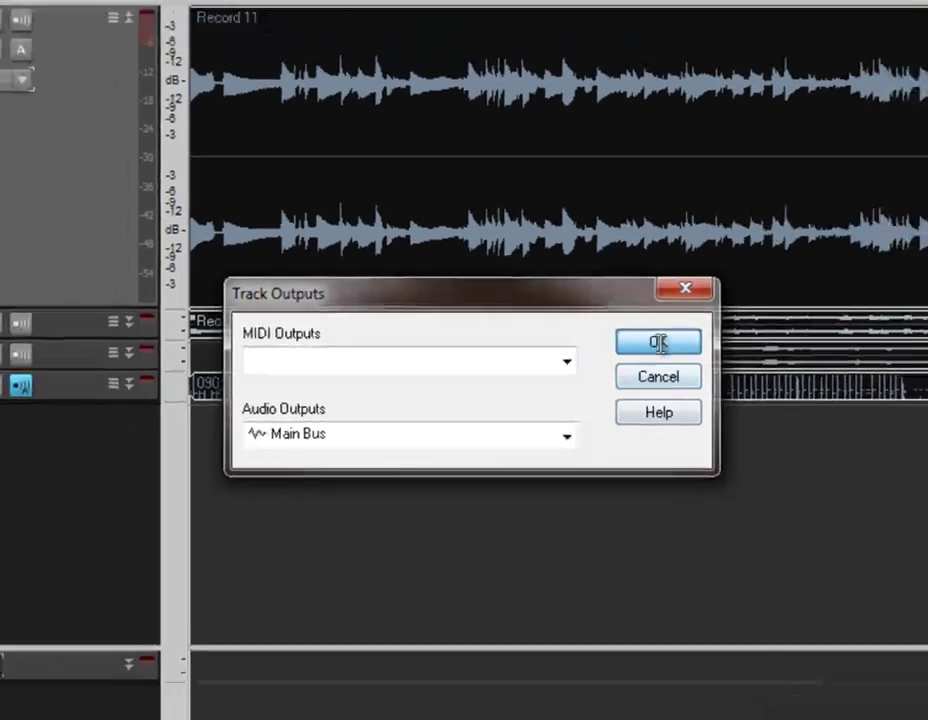
click(710, 343)
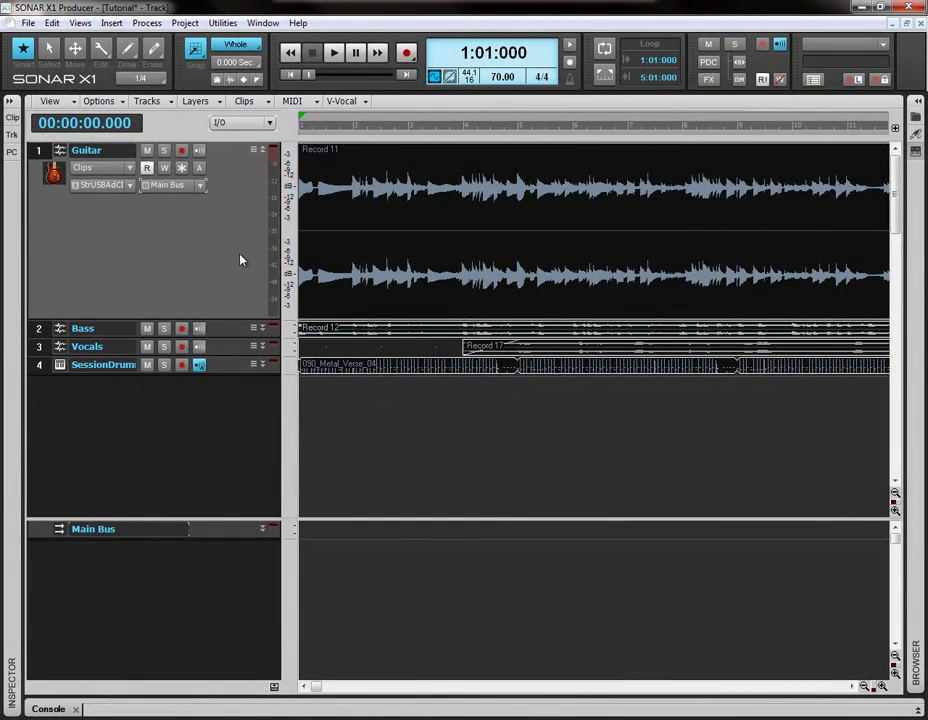
click(263, 532)
click(268, 123)
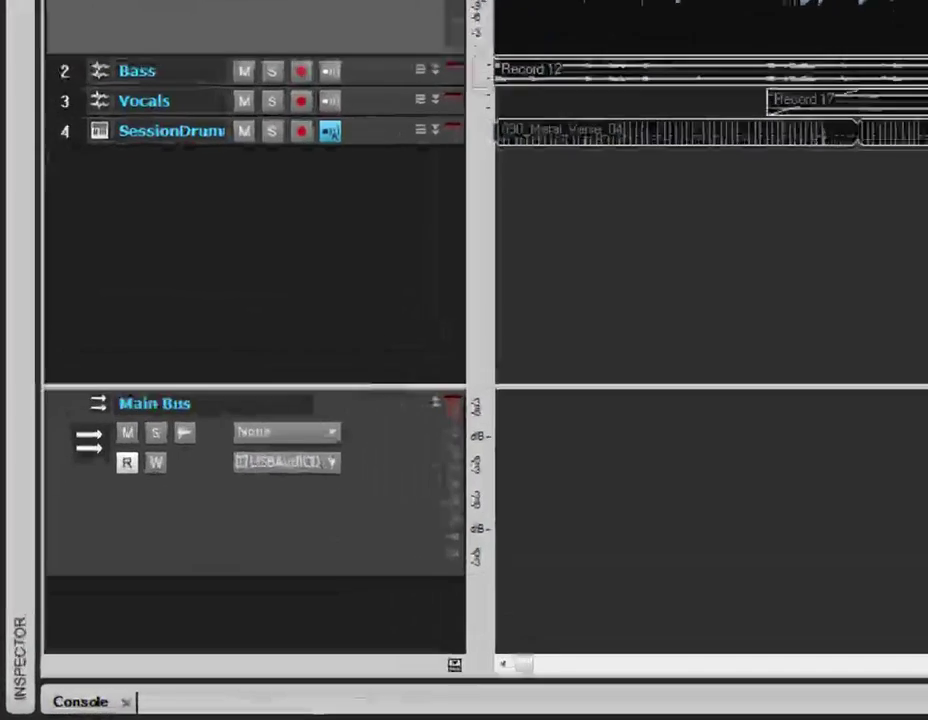
- Show Mix controls and lower the Main Bus output volume to -30.8
click(240, 169)
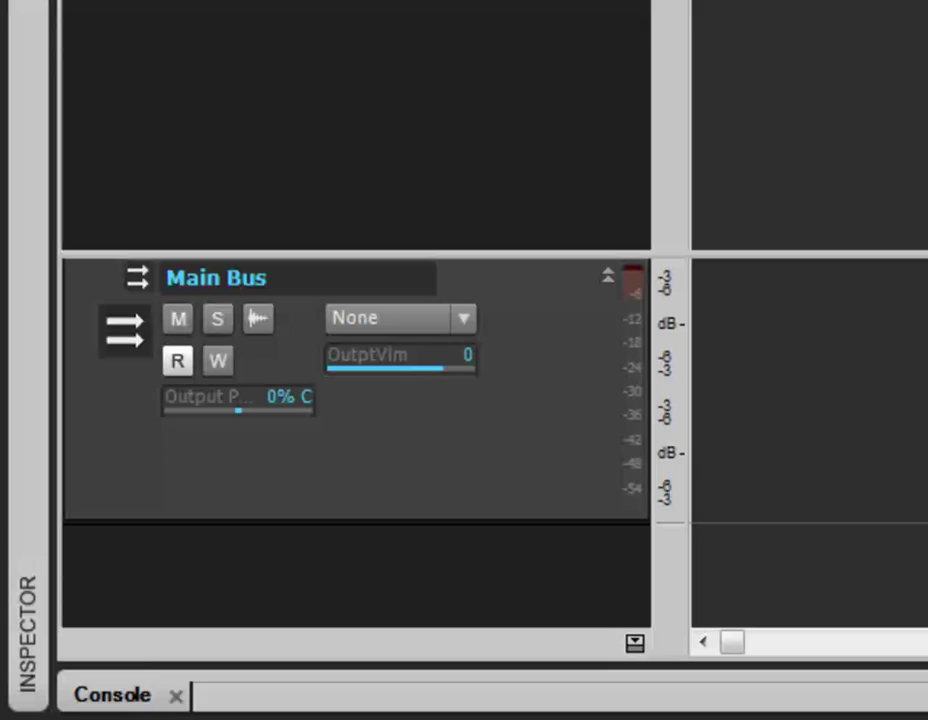
scroll(390, 375, down, 10)
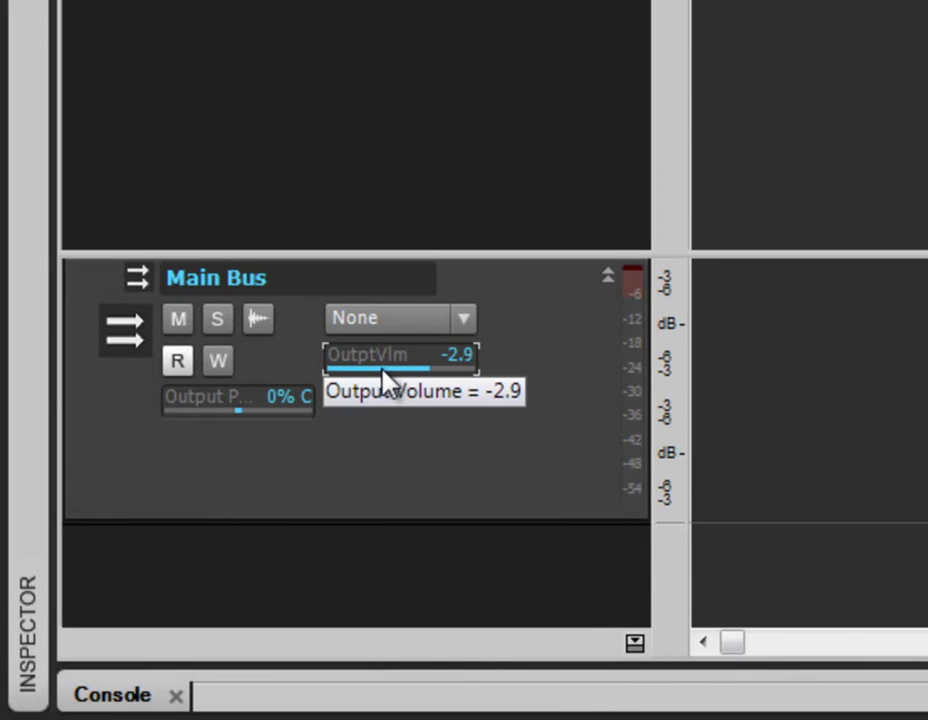
scroll(389, 372, down, 9)
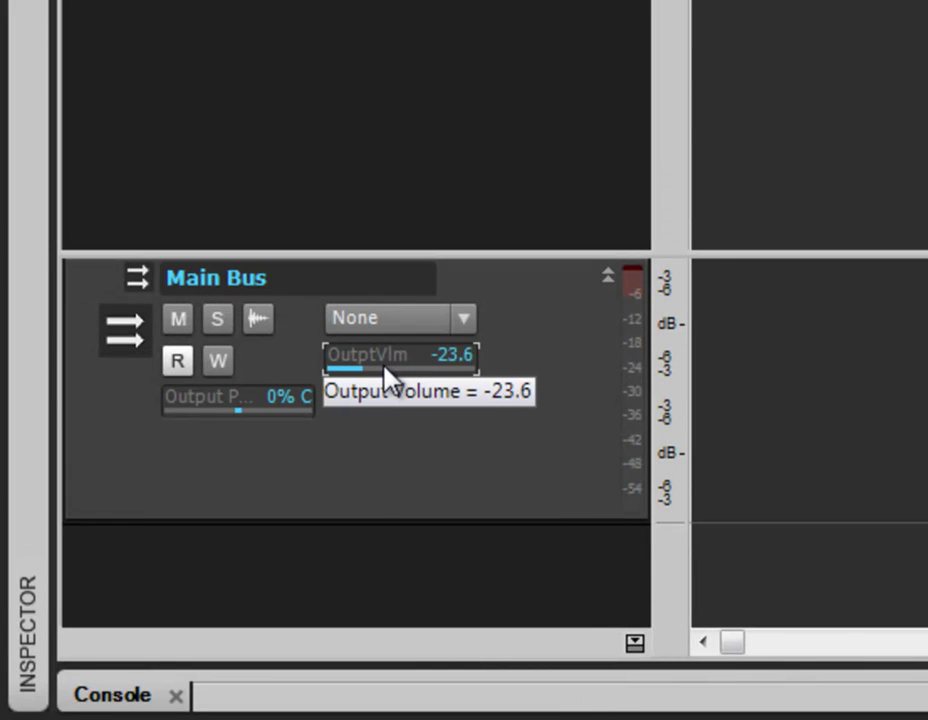
scroll(389, 376, down, 2)
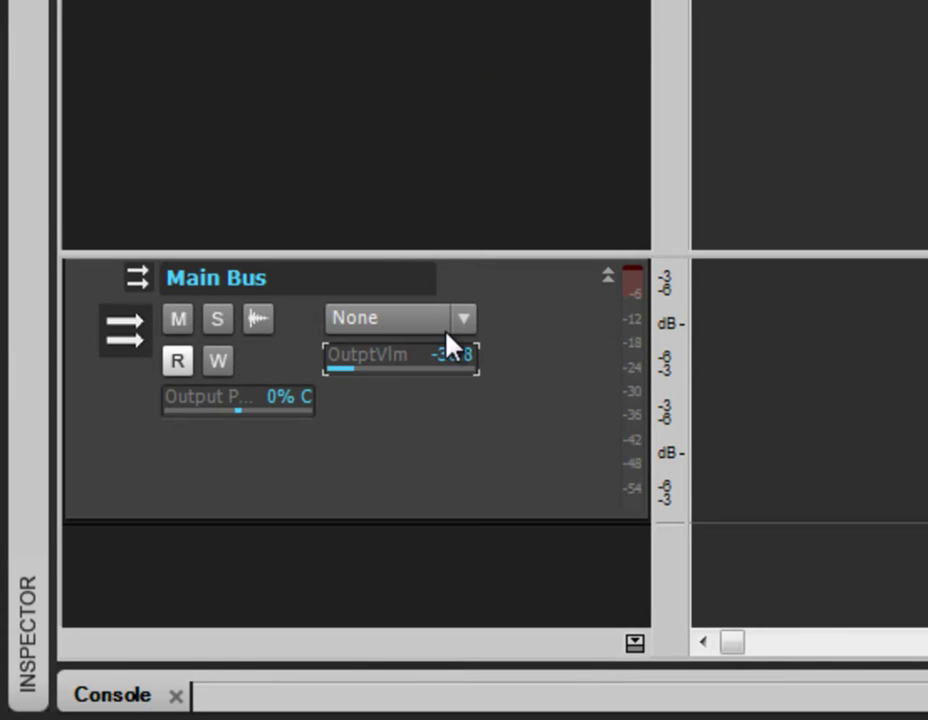
drag(408, 257, 429, 358)
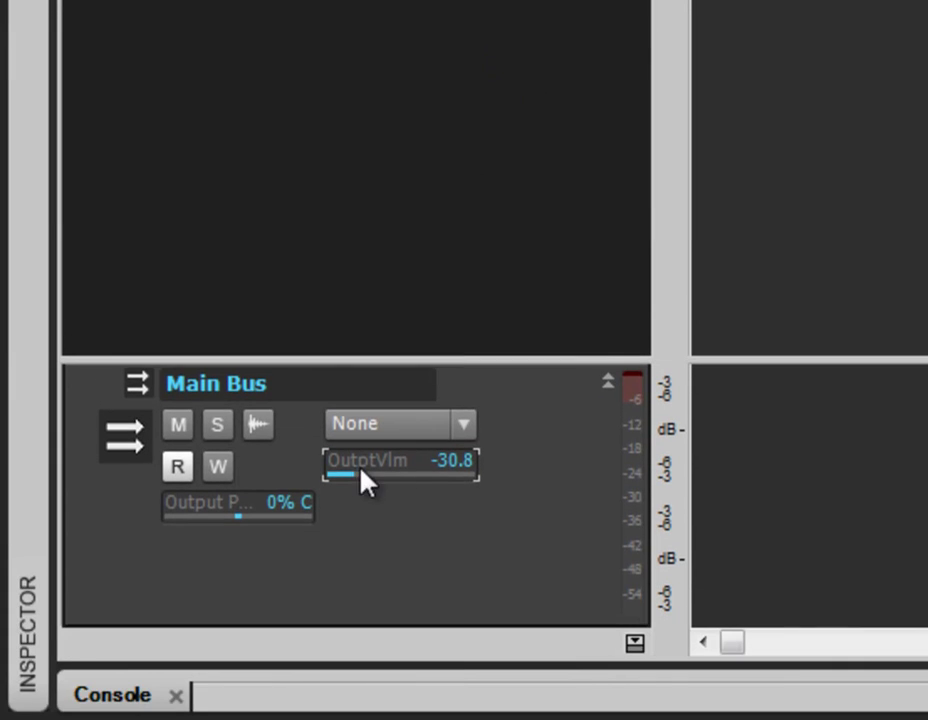
mouse_move(379, 473)
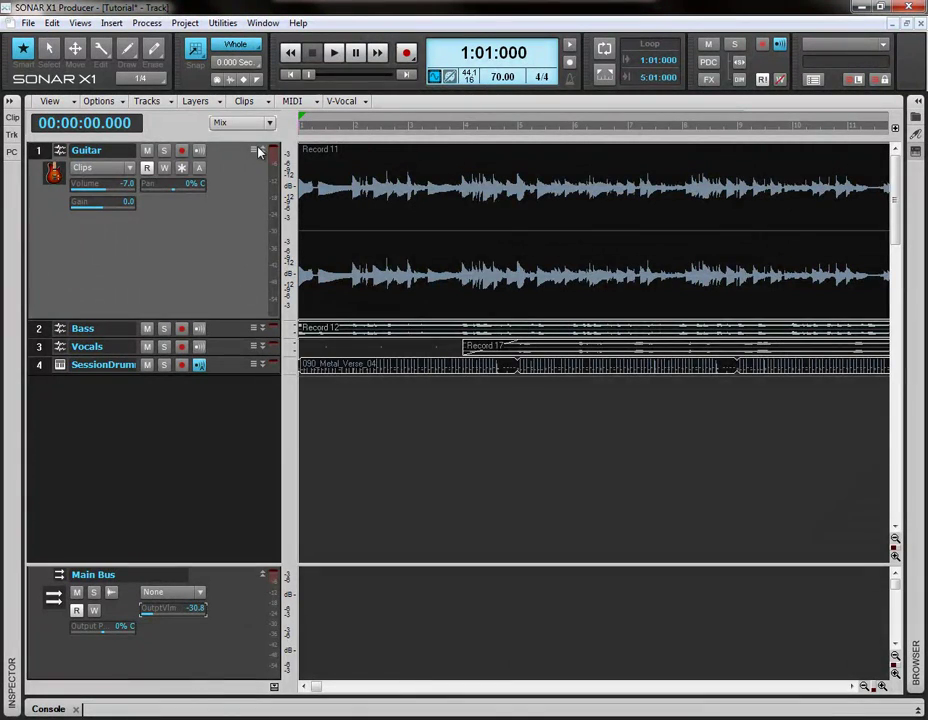
- Collapse the Guitar track, select all clips, rewind to the start, and keep tempo at 70.00
click(263, 151)
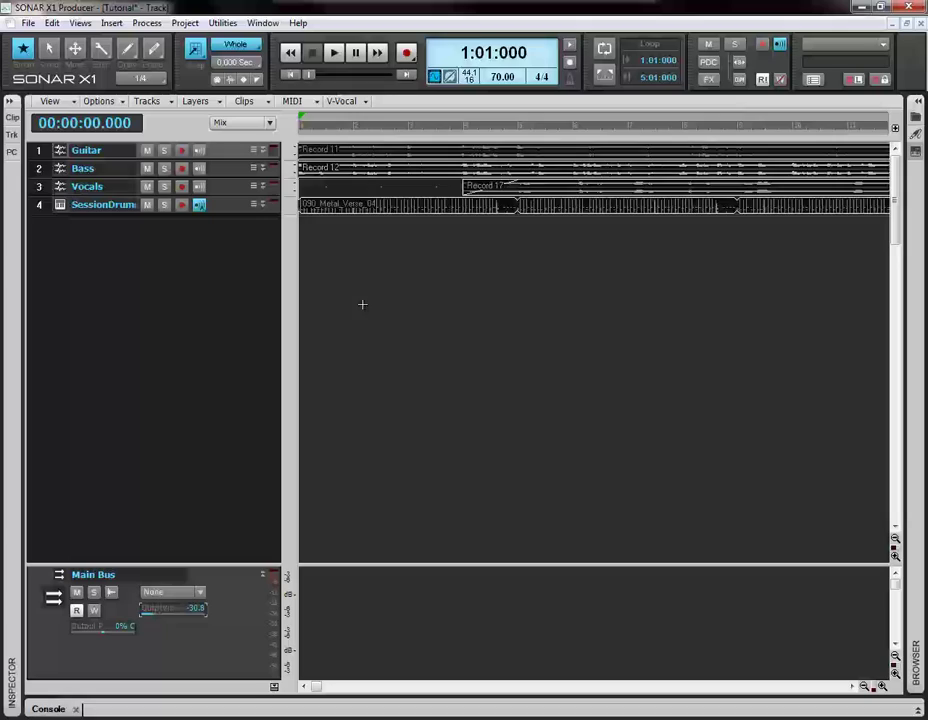
click(363, 304)
key(ctrl+a)
click(291, 77)
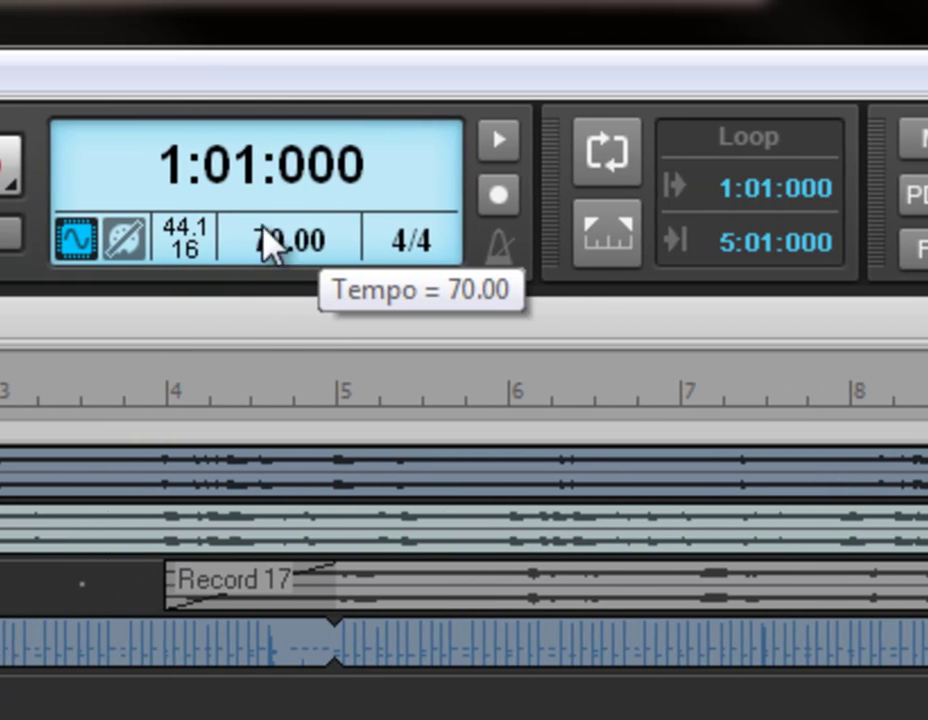
click(303, 252)
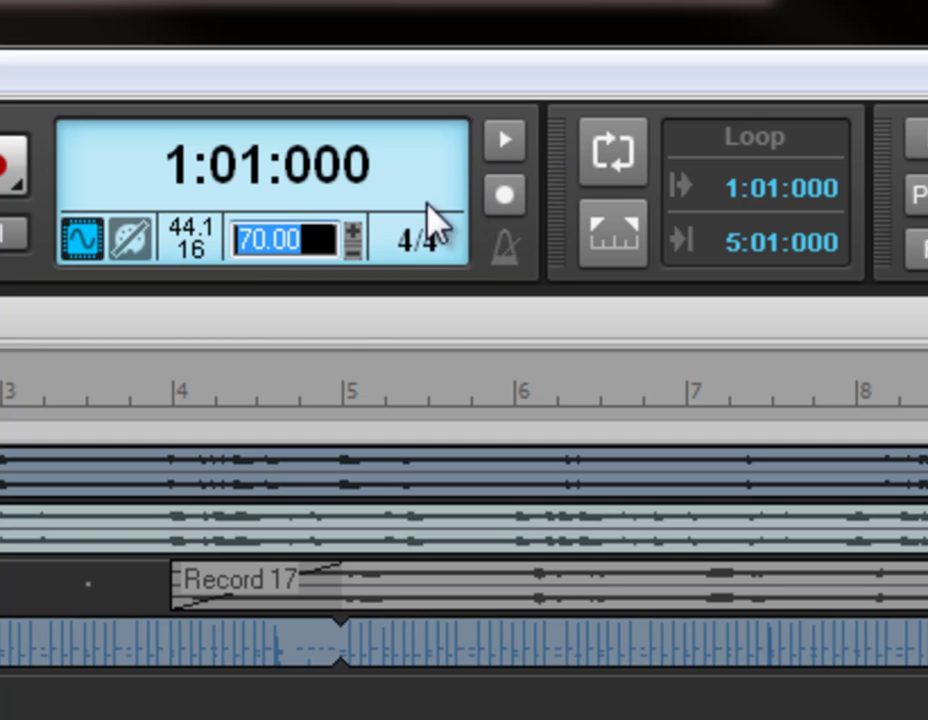
key(Return)
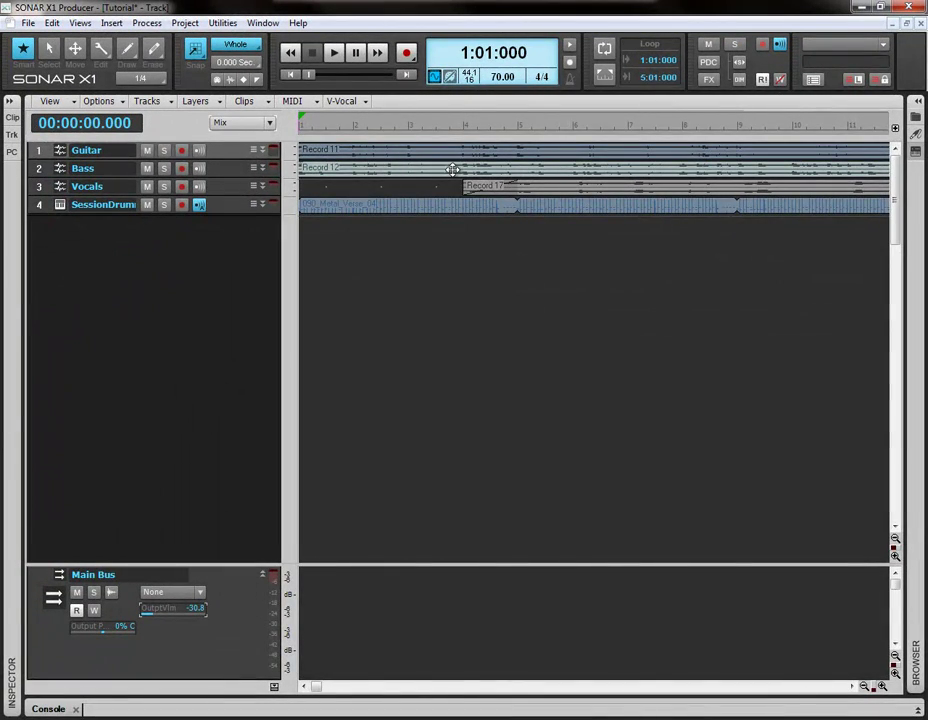
key(p)
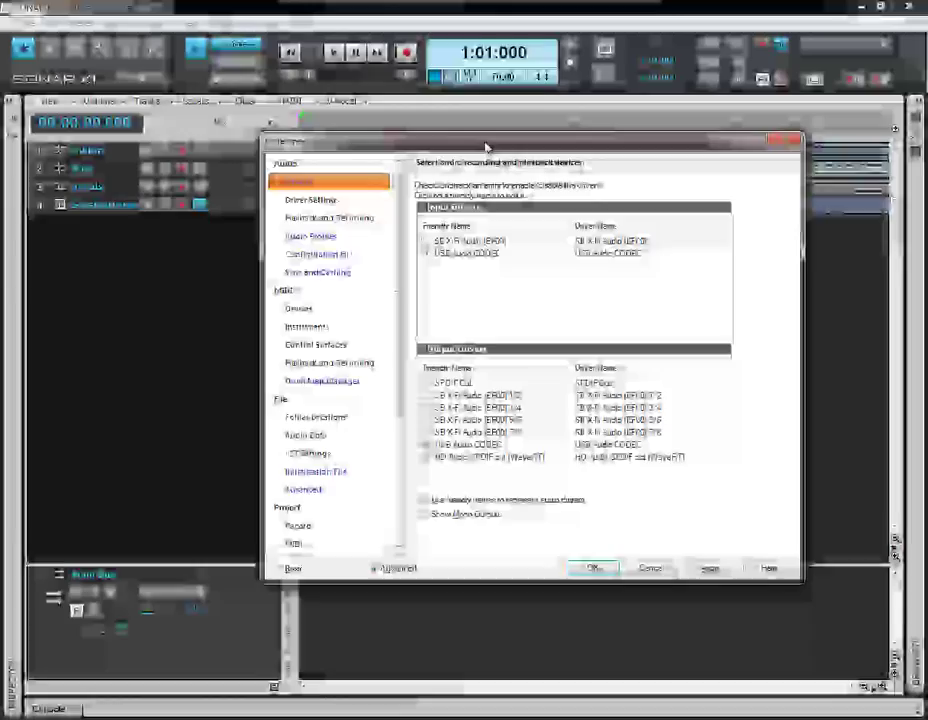
scroll(400, 300, down, 3)
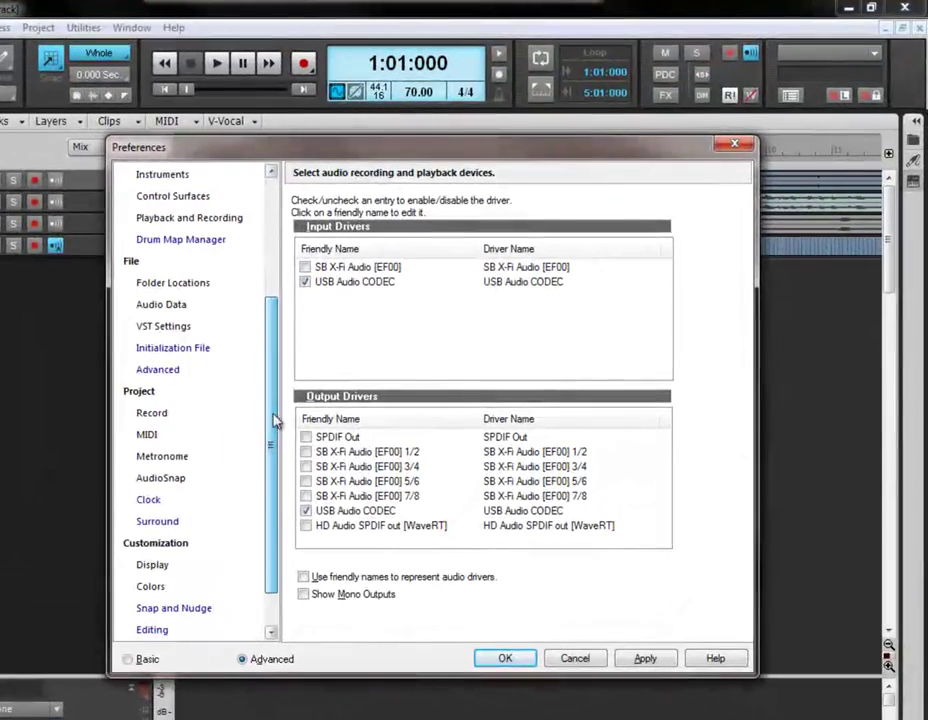
click(180, 457)
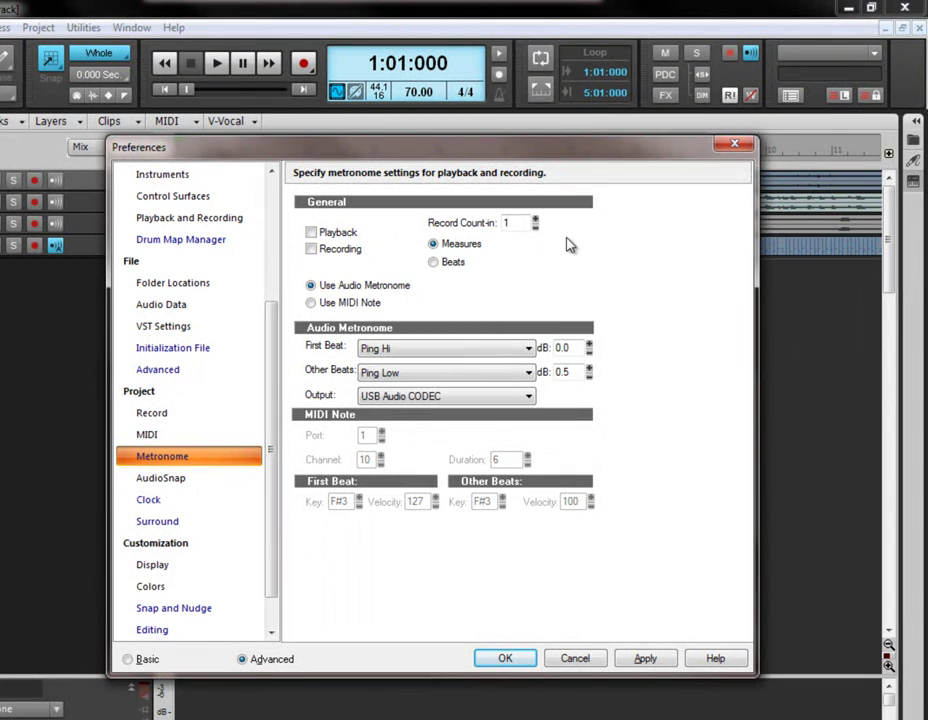
drag(466, 157, 568, 150)
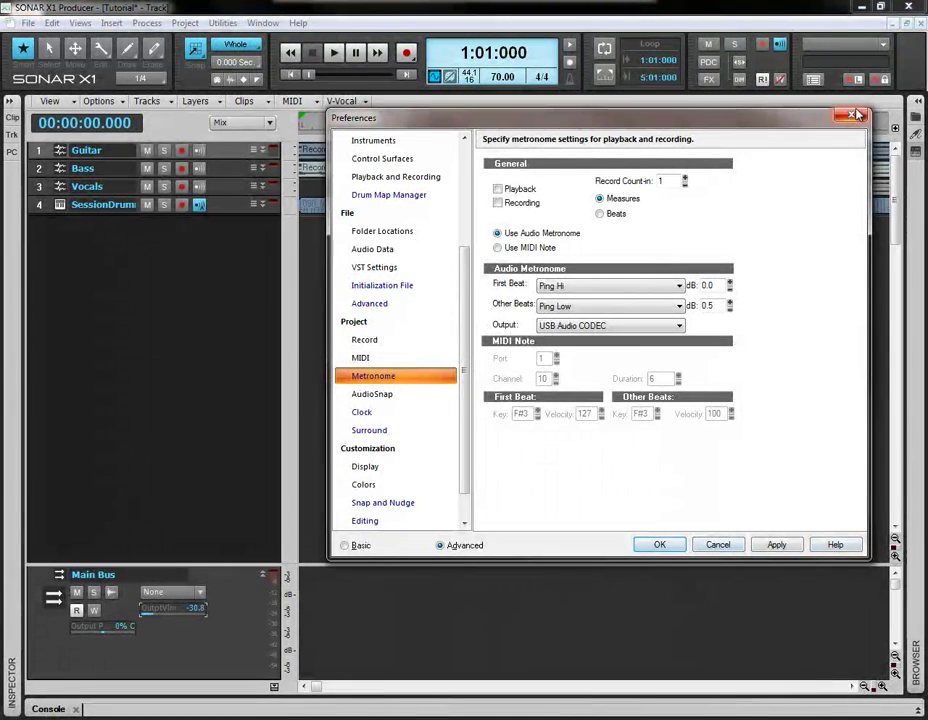
click(662, 545)
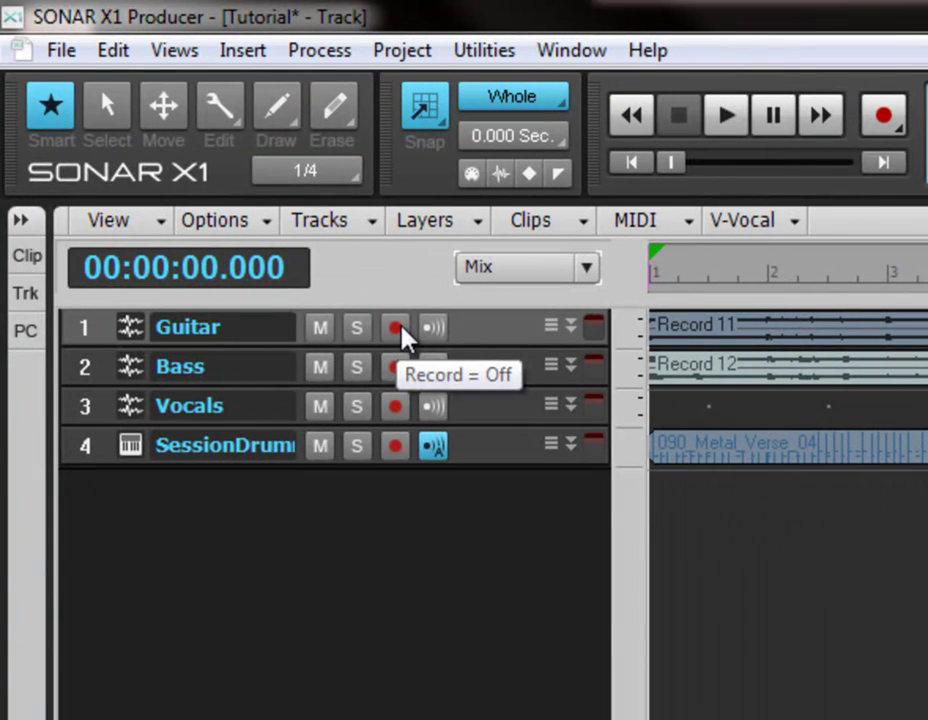
click(397, 329)
click(396, 368)
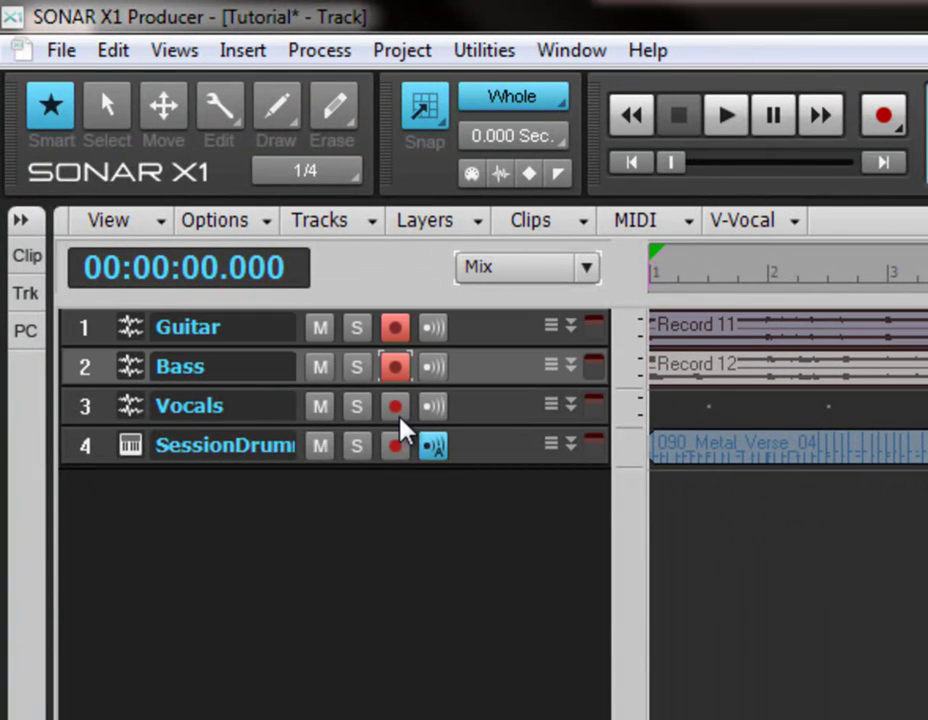
click(396, 407)
click(398, 445)
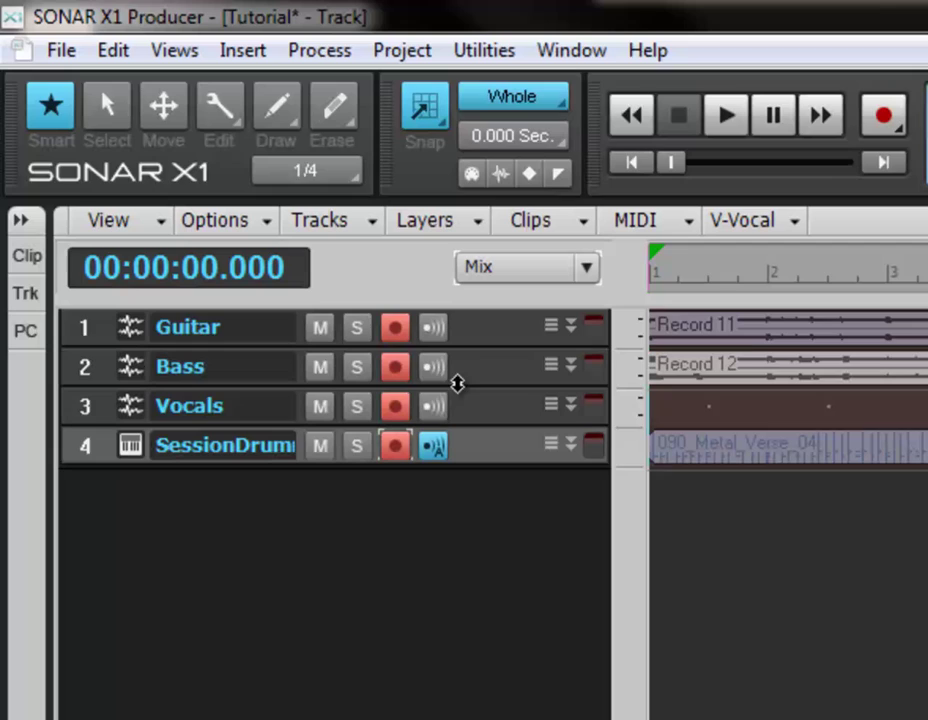
click(398, 374)
click(399, 407)
click(396, 446)
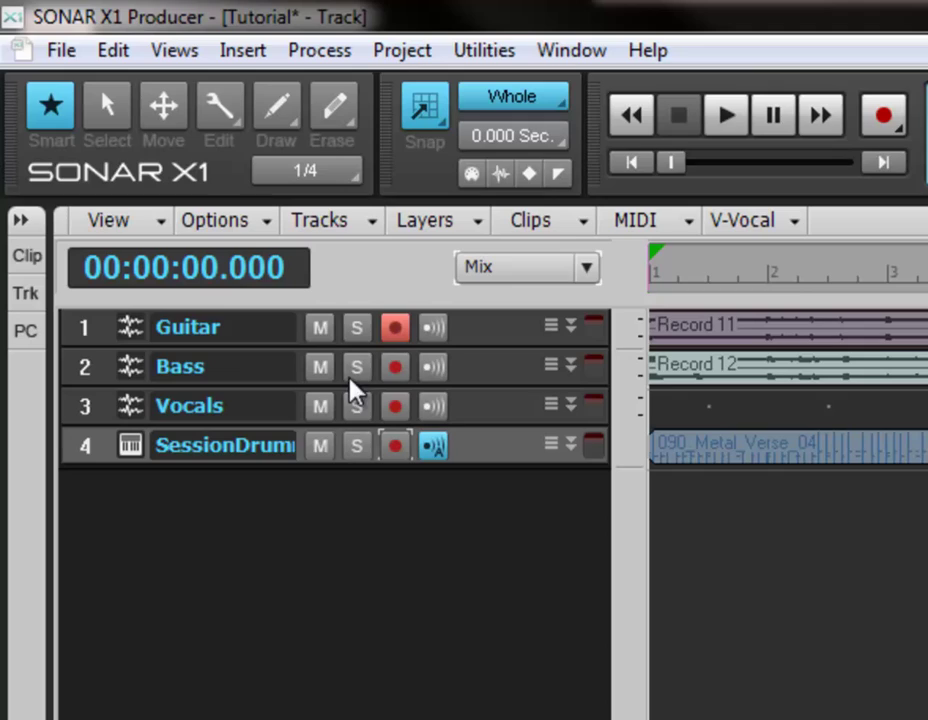
click(393, 330)
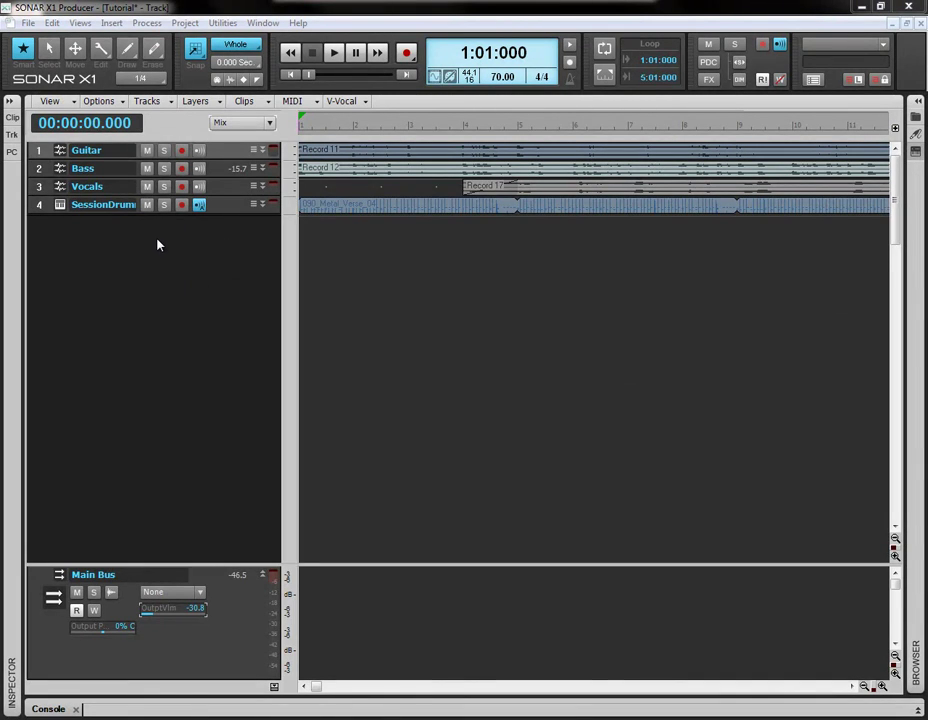
- Maximise all four track heights with F and play the song briefly from the start
key(f)
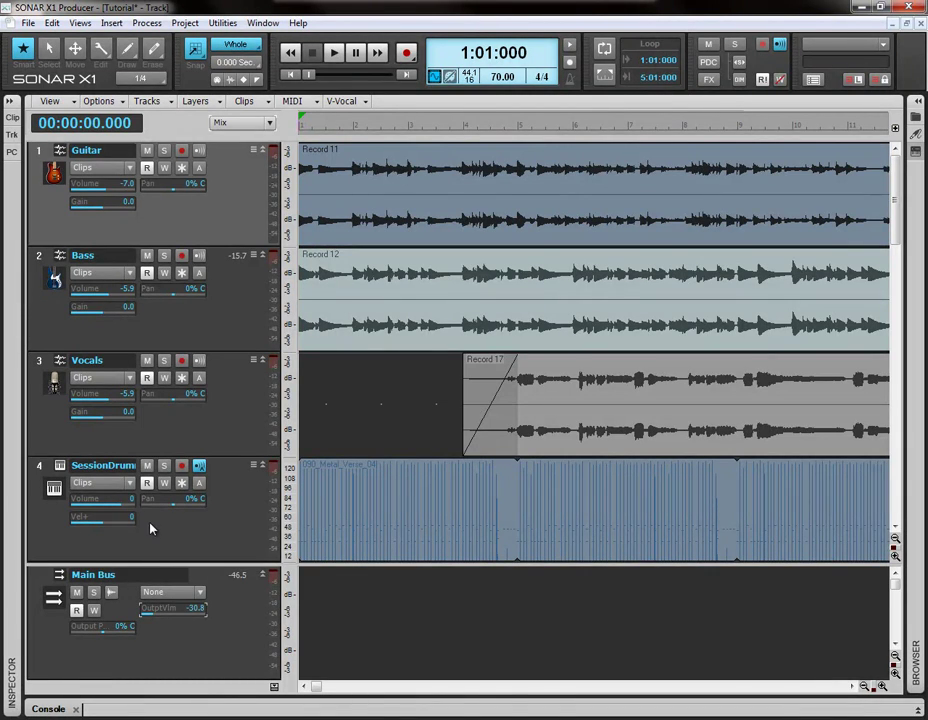
mouse_move(148, 618)
click(330, 46)
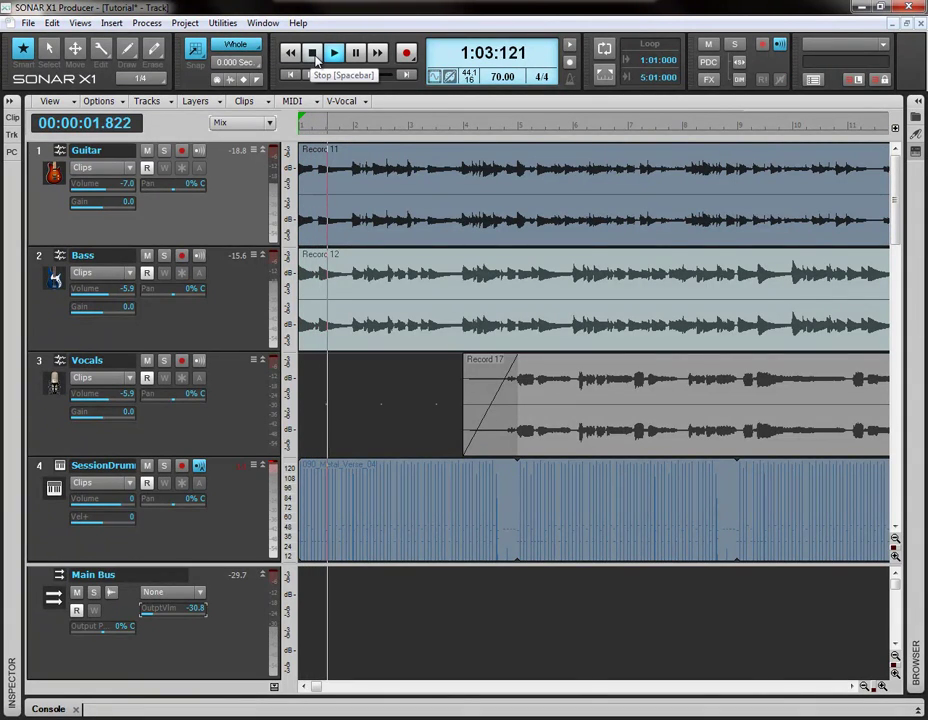
click(315, 58)
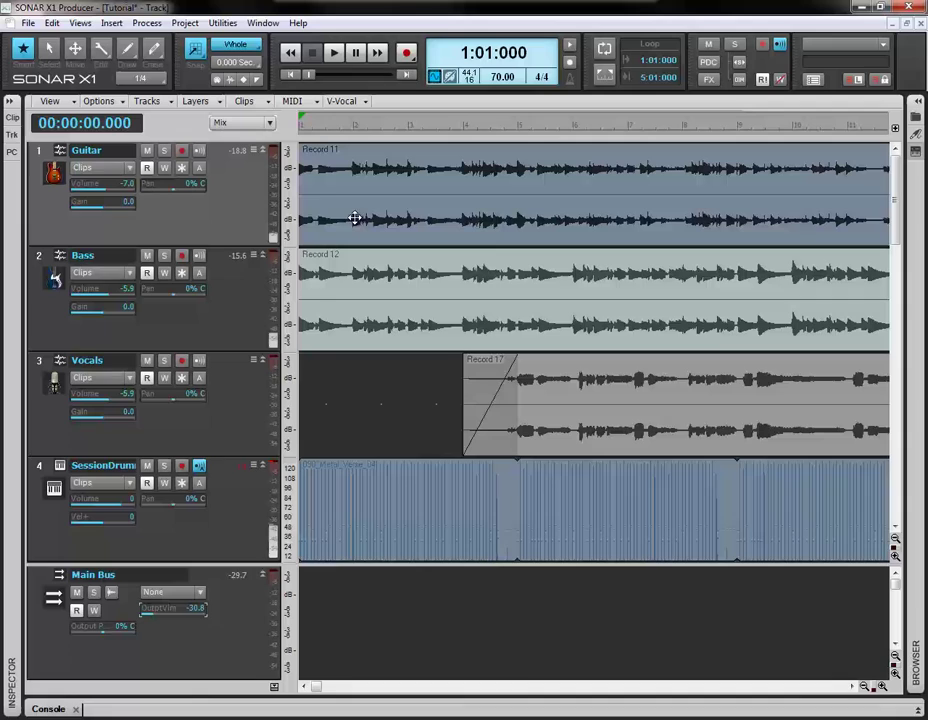
- Show the FX bins on the track strips and insert Guitar Rig 4 on the Guitar track
click(269, 124)
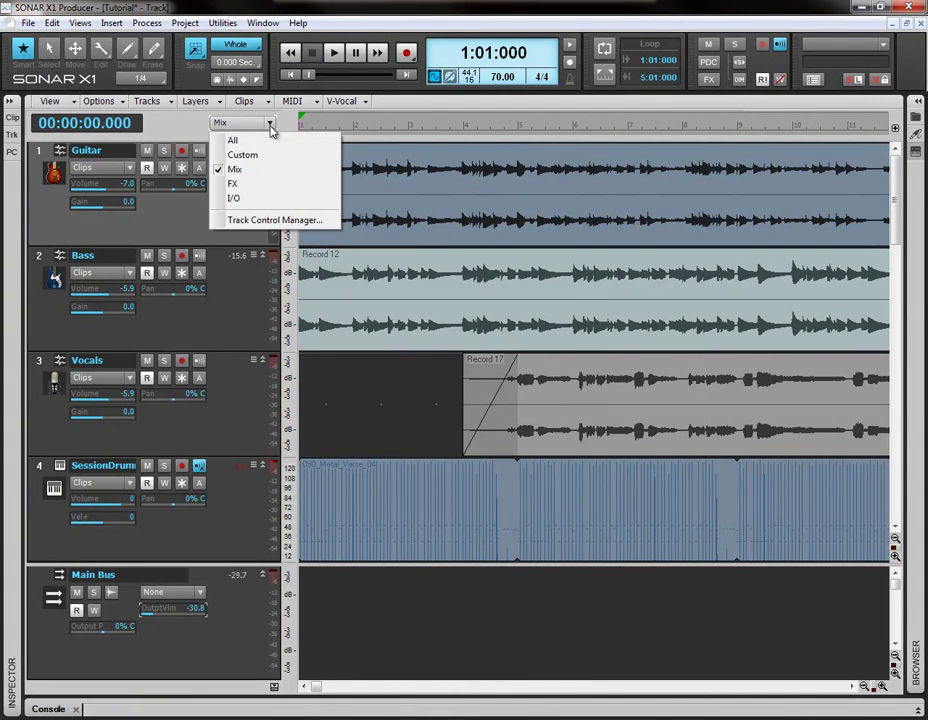
click(257, 183)
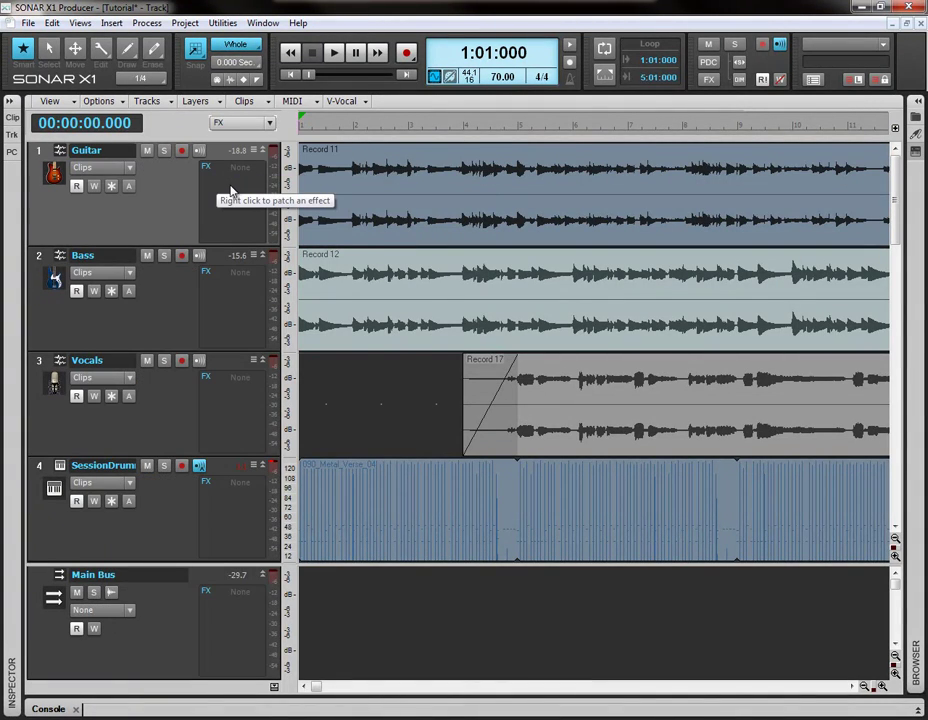
right_click(231, 190)
mouse_move(296, 358)
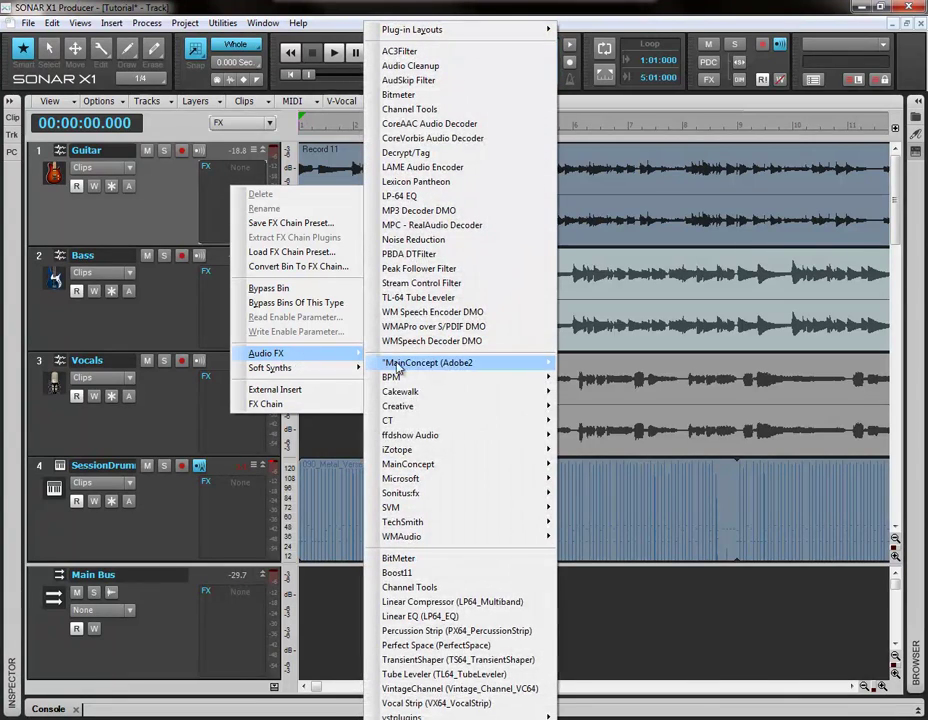
mouse_move(463, 717)
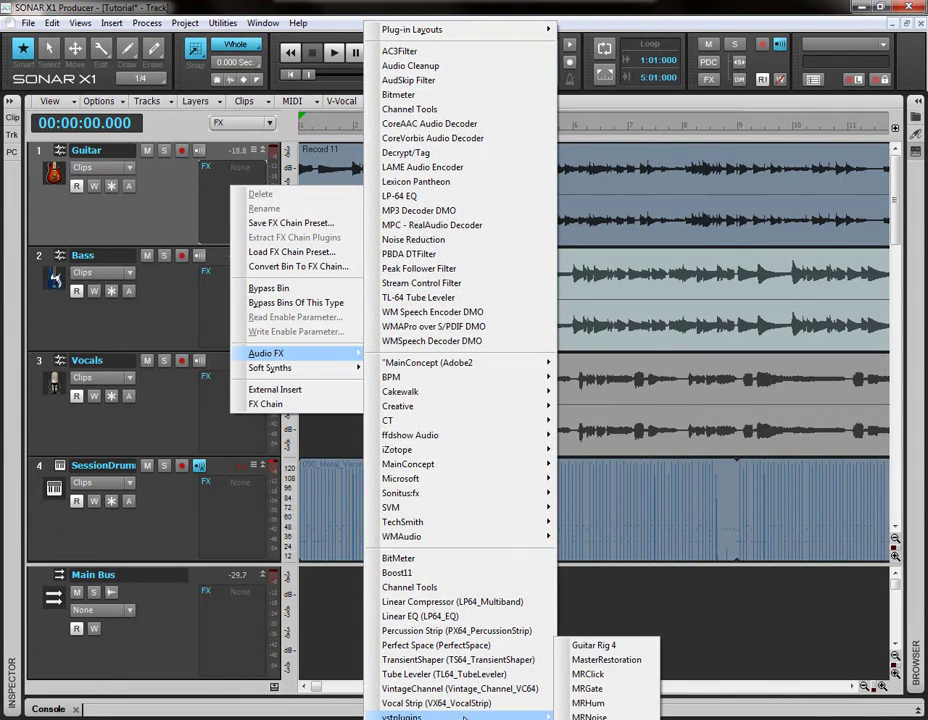
click(619, 651)
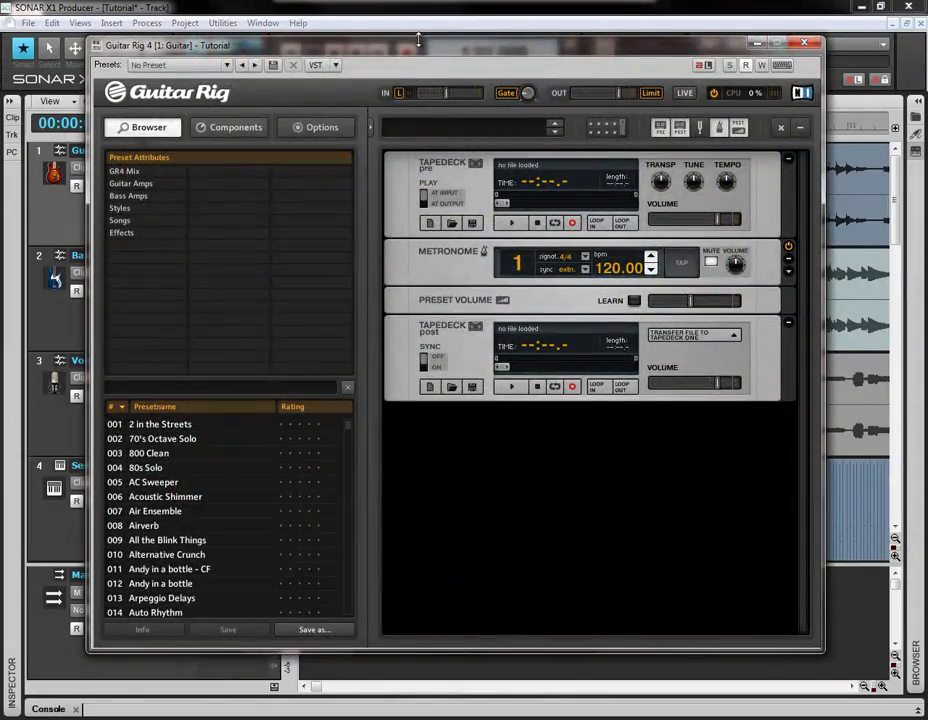
- Load the 80s Solo preset in Guitar Rig 4 and close its window
drag(418, 40, 418, 23)
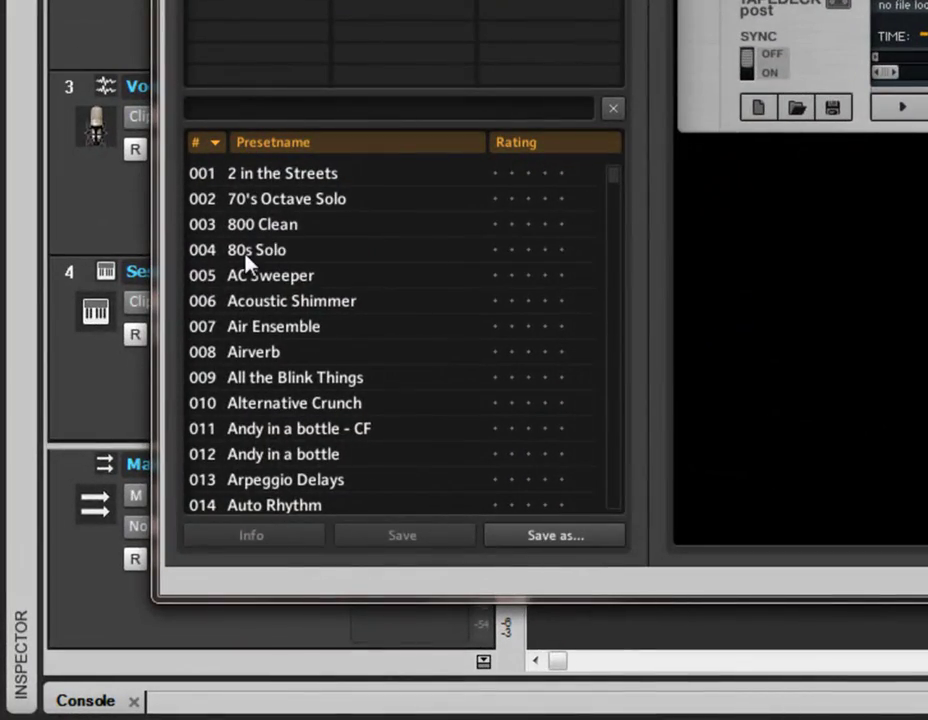
click(249, 262)
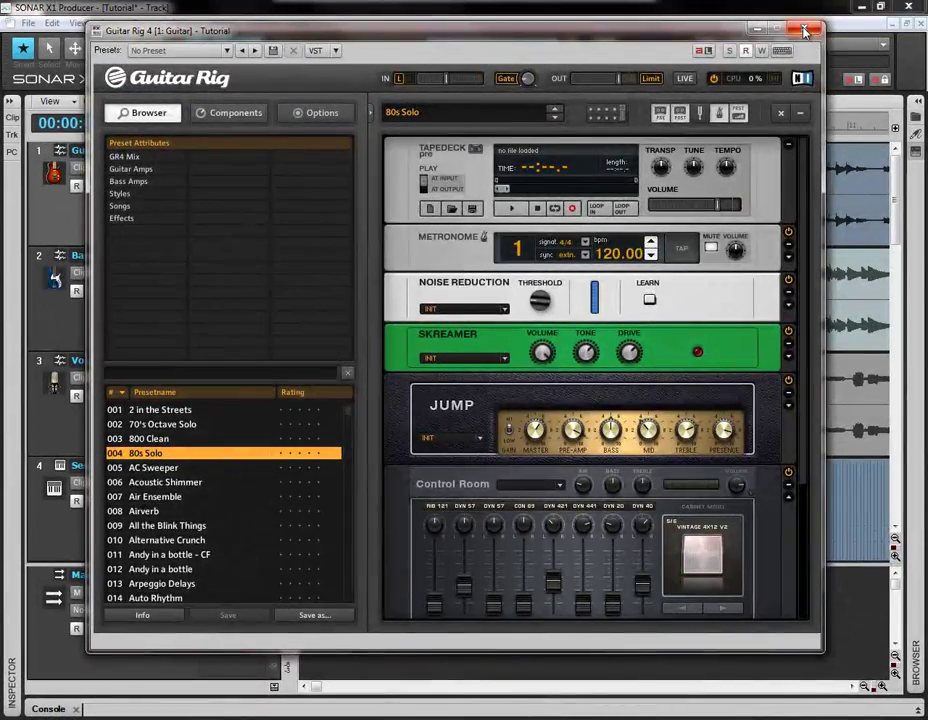
click(808, 30)
- Audition the soloed Guitar track, unsolo it, then select the Bass track's Record 12 clip
click(165, 151)
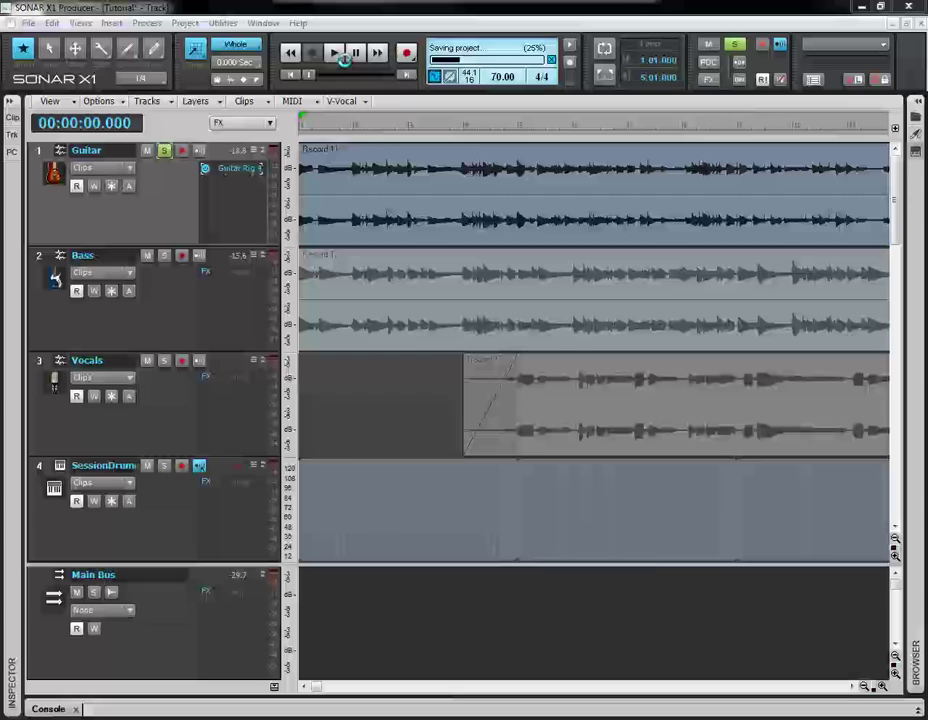
click(334, 54)
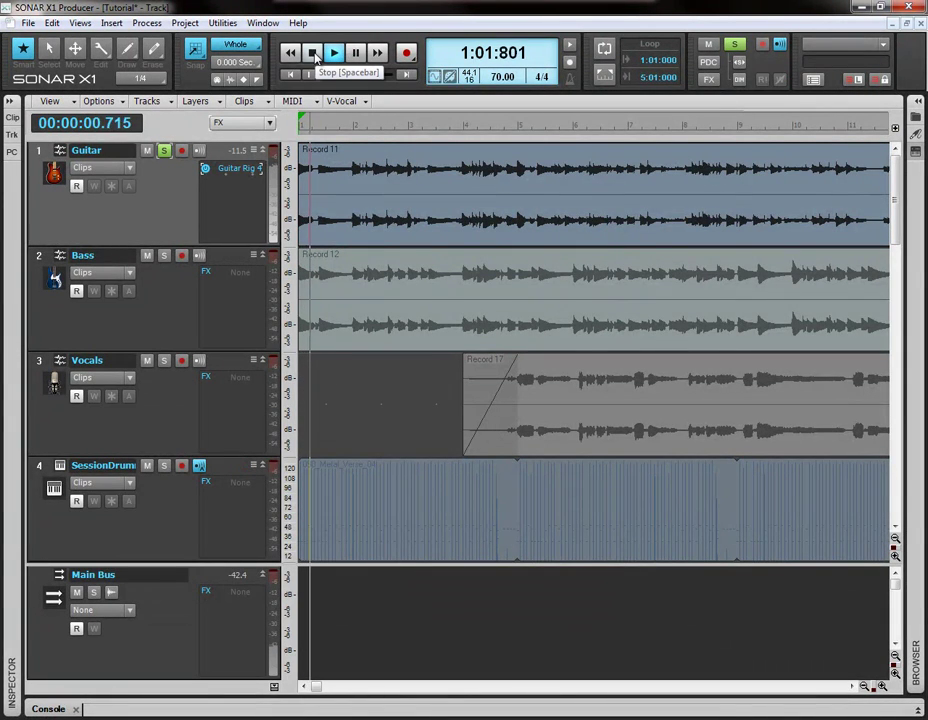
click(314, 54)
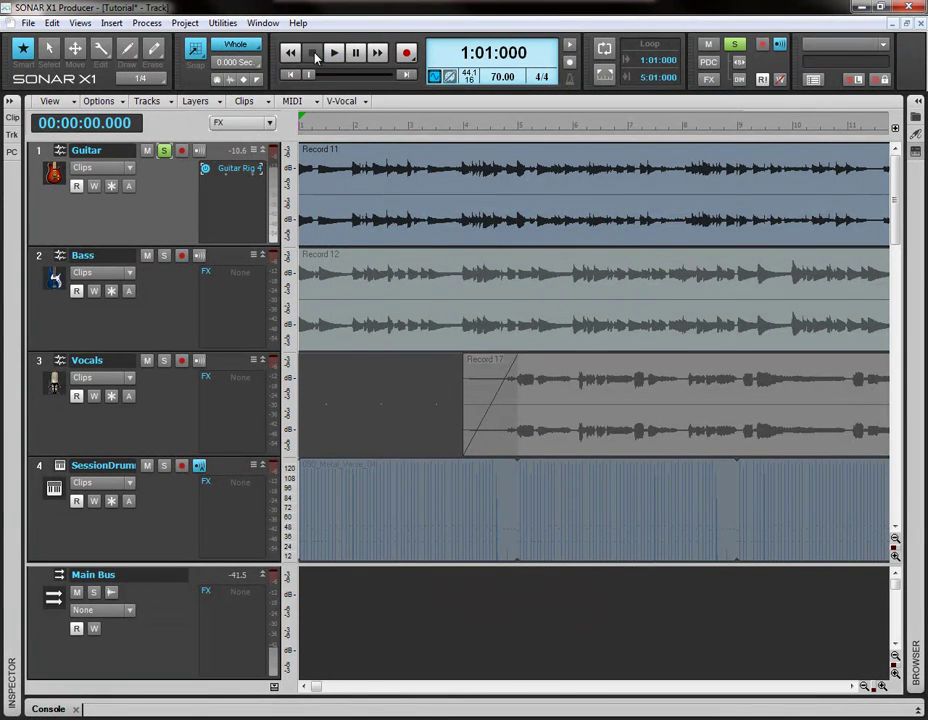
click(165, 152)
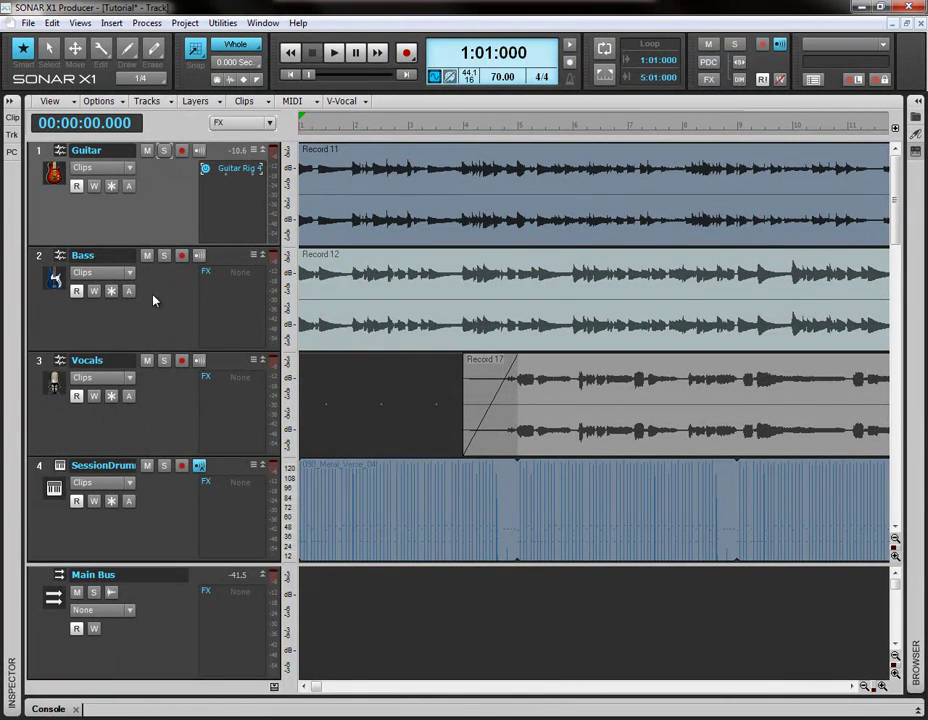
click(182, 296)
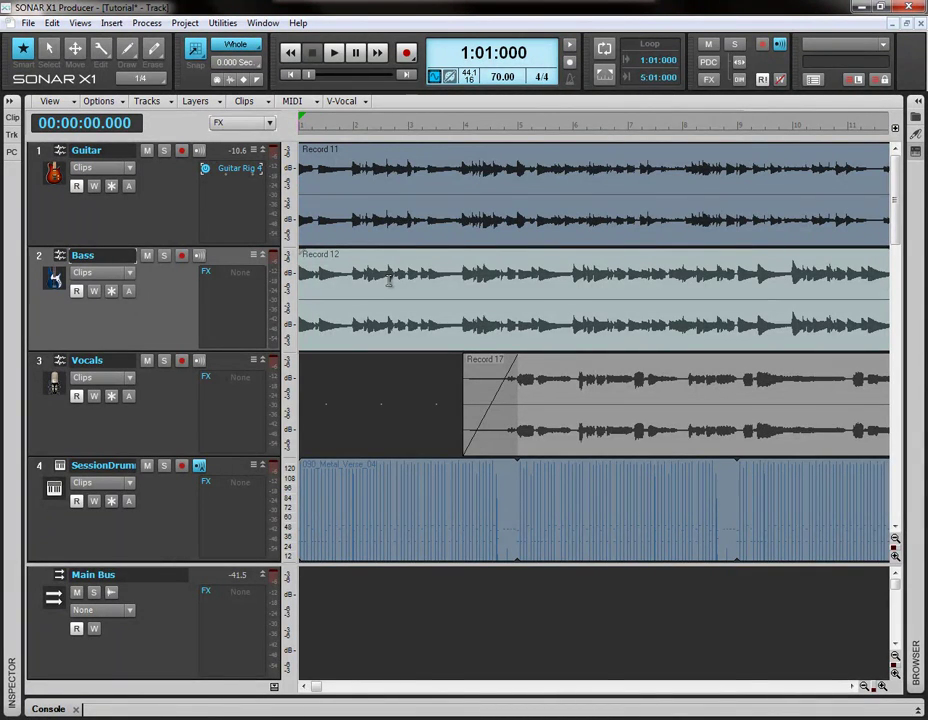
click(367, 323)
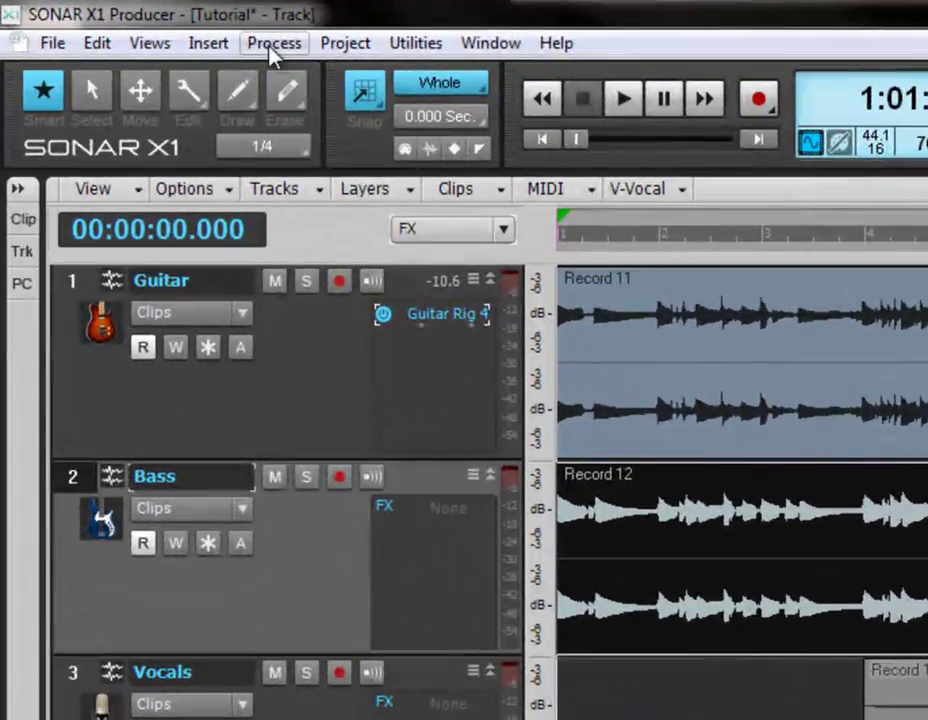
- Apply Process > Transpose with an amount of -12 to the Record 12 clip
click(147, 23)
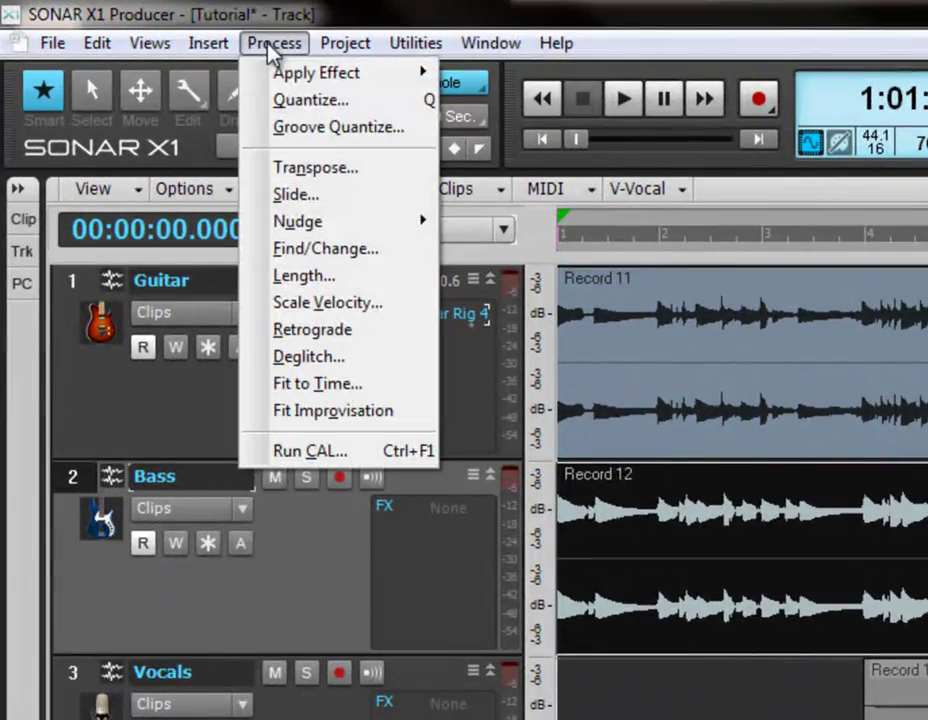
click(338, 170)
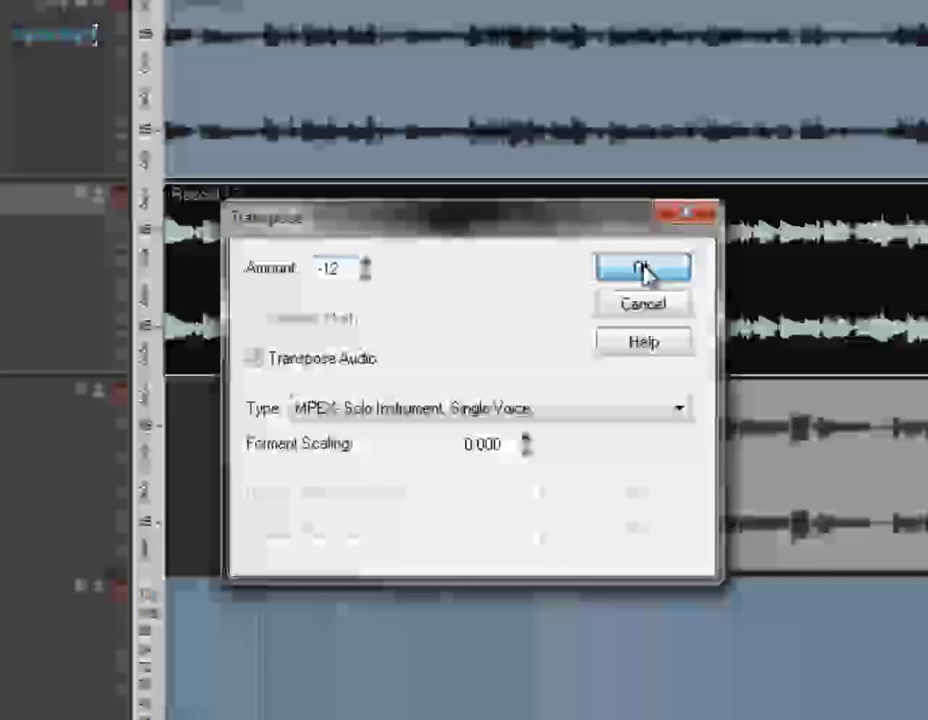
click(644, 271)
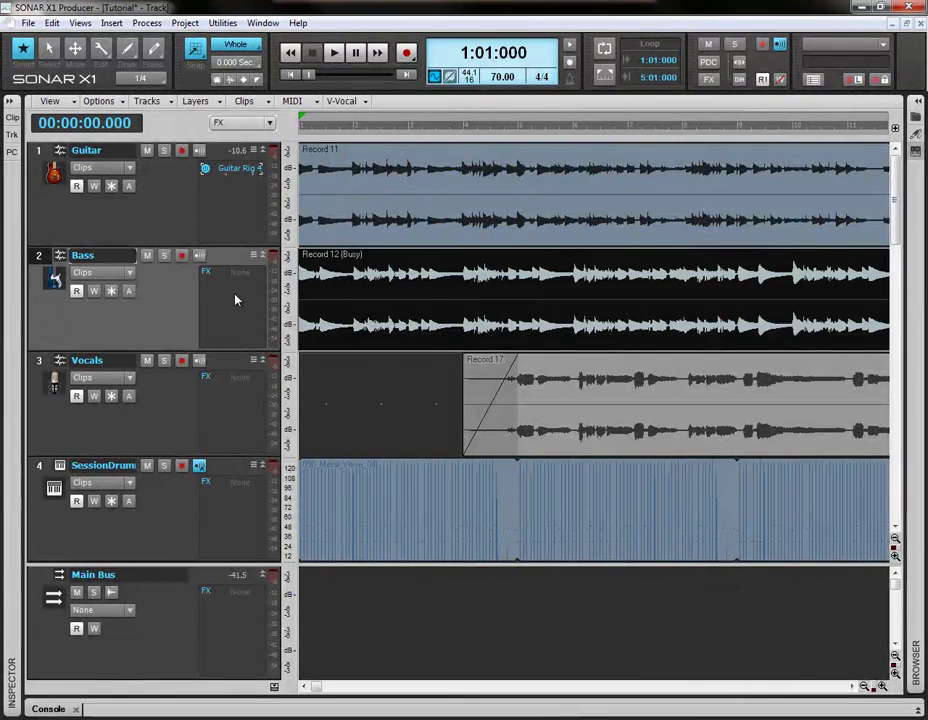
- Insert Guitar Rig 4 into the Bass track's effects bin
right_click(236, 299)
mouse_move(315, 464)
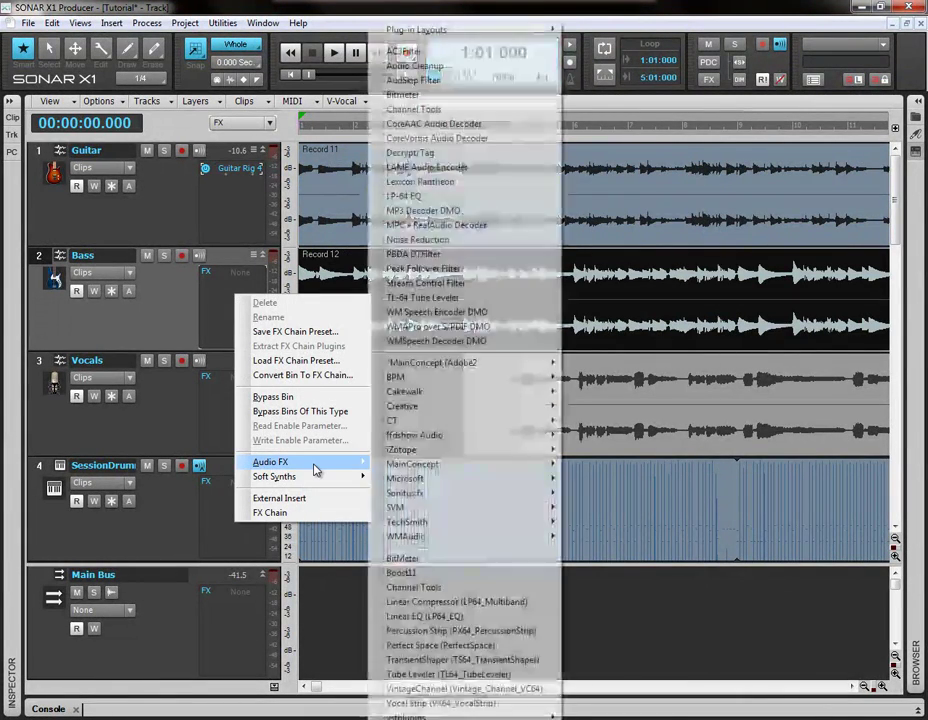
mouse_move(420, 715)
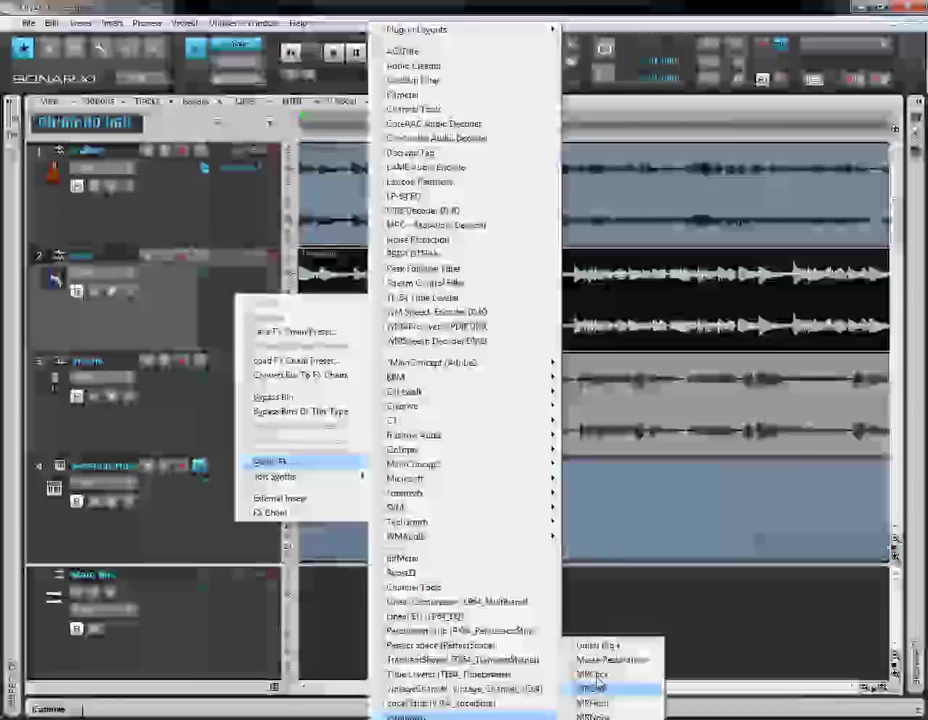
click(601, 648)
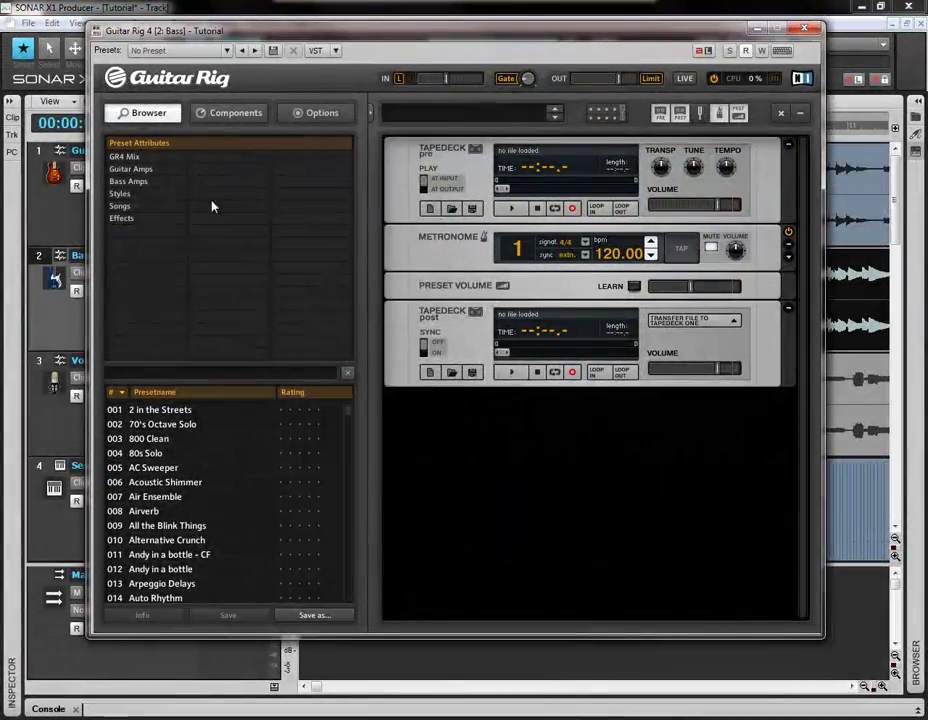
- Load the 018 Scoop Bass preset from Bass Amps > Bass Pro and close Guitar Rig
click(127, 182)
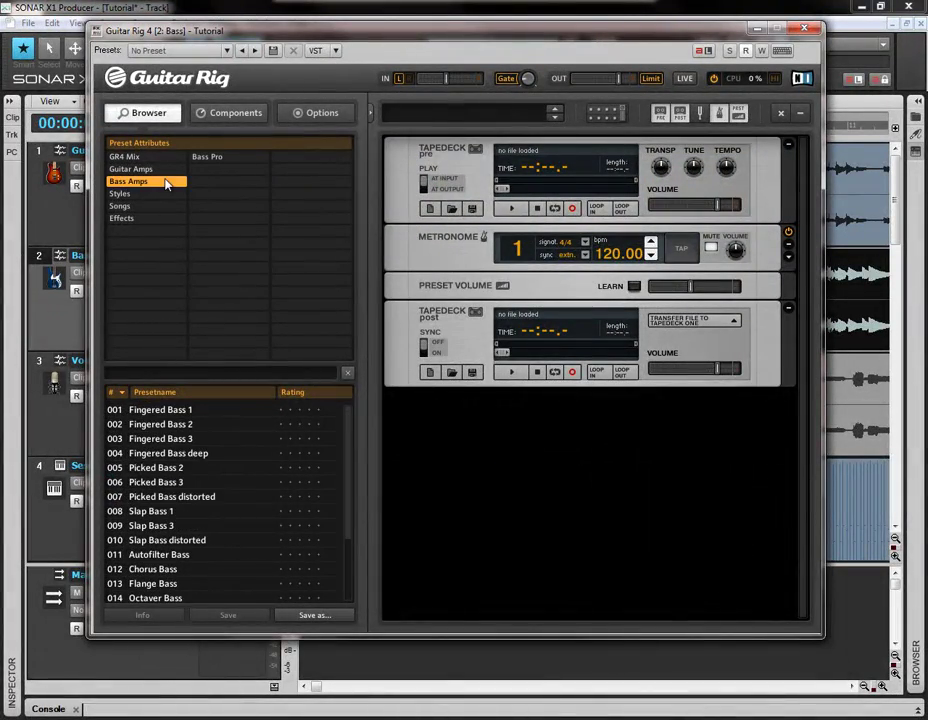
click(224, 158)
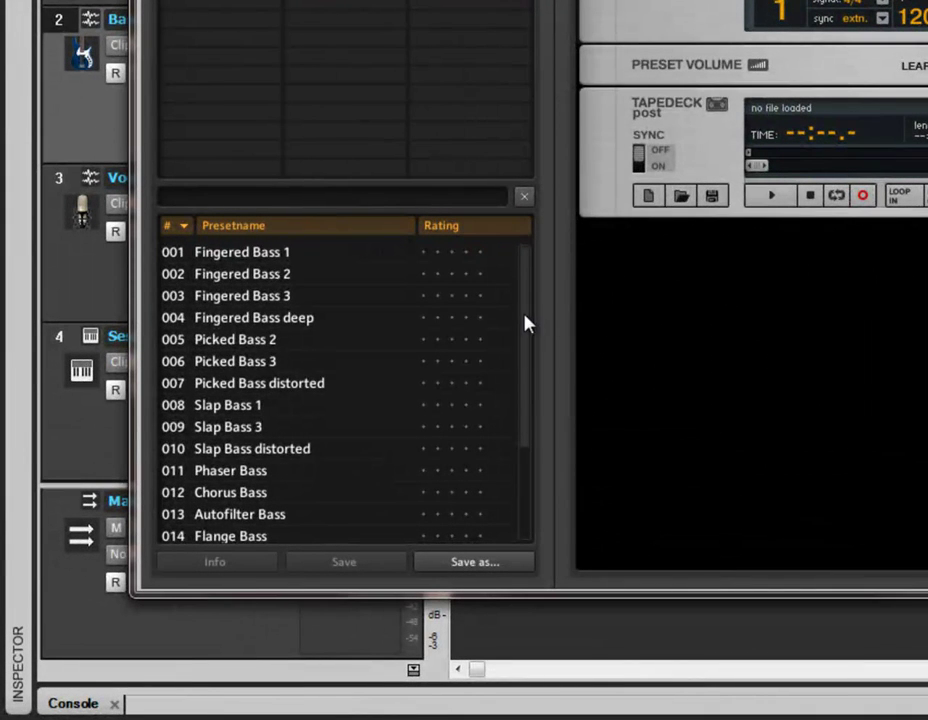
drag(527, 323, 547, 421)
click(263, 490)
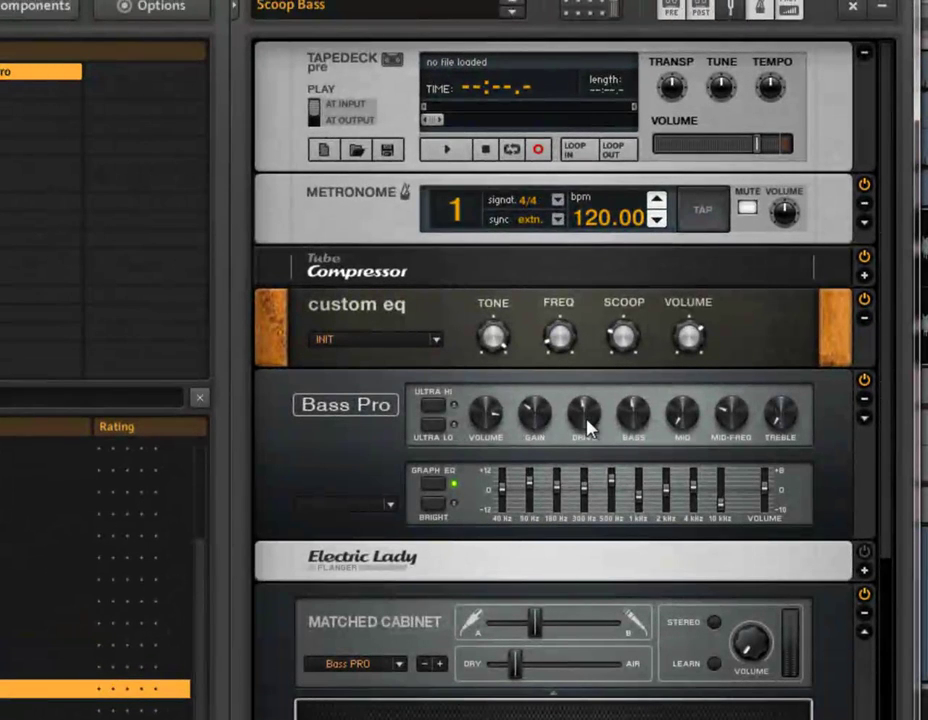
mouse_move(631, 421)
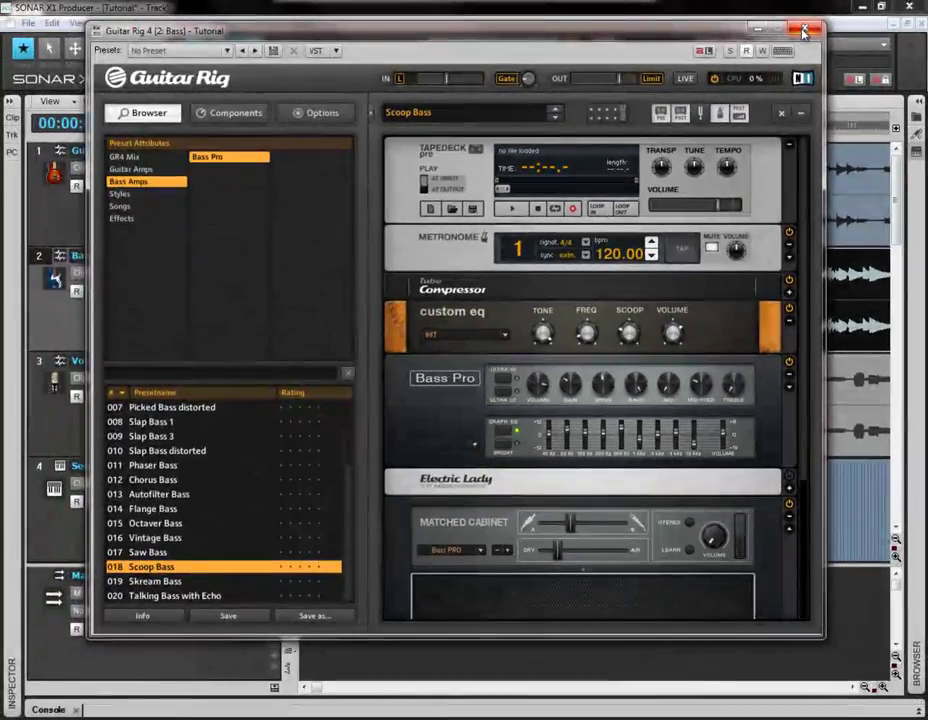
click(805, 14)
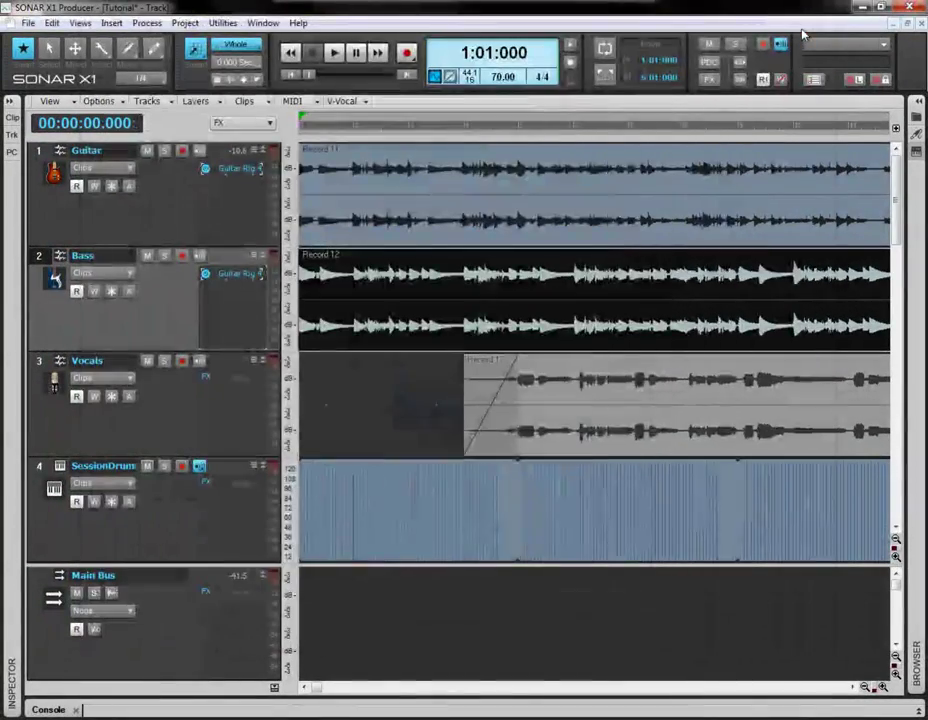
- Solo Bass and Guitar and play them together, briefly hearing the bass alone, then stop
scroll(402, 423, down, 1)
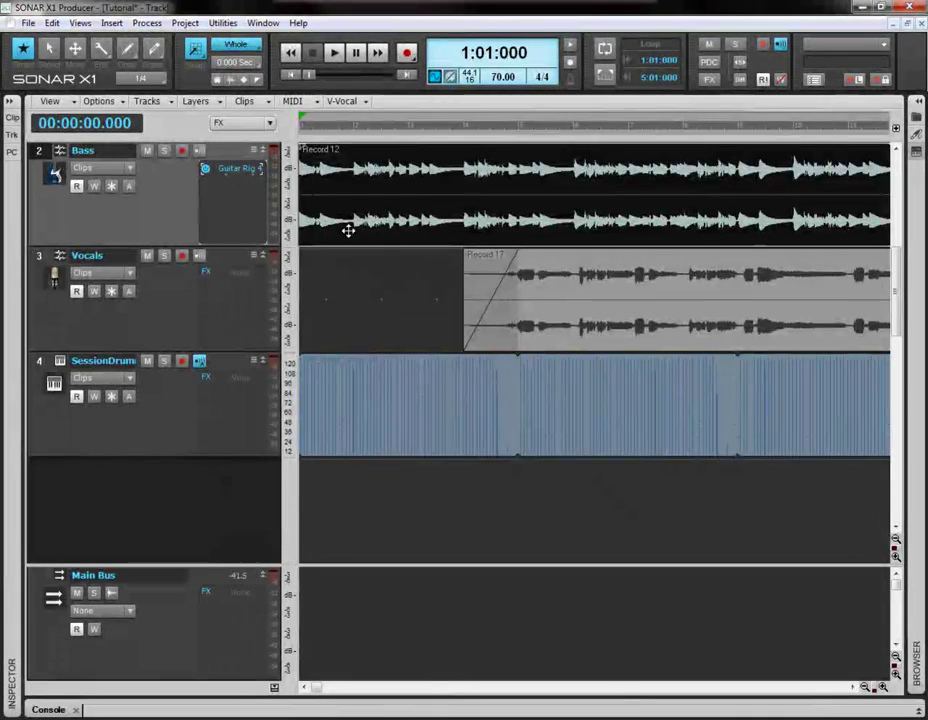
scroll(348, 232, up, 1)
click(165, 256)
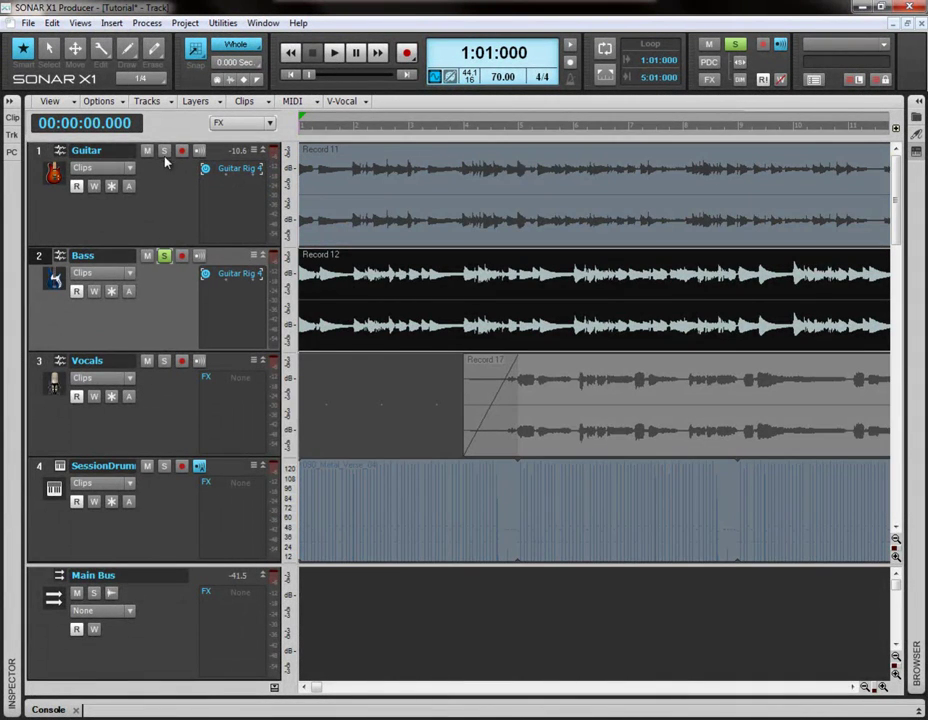
click(164, 150)
key(space)
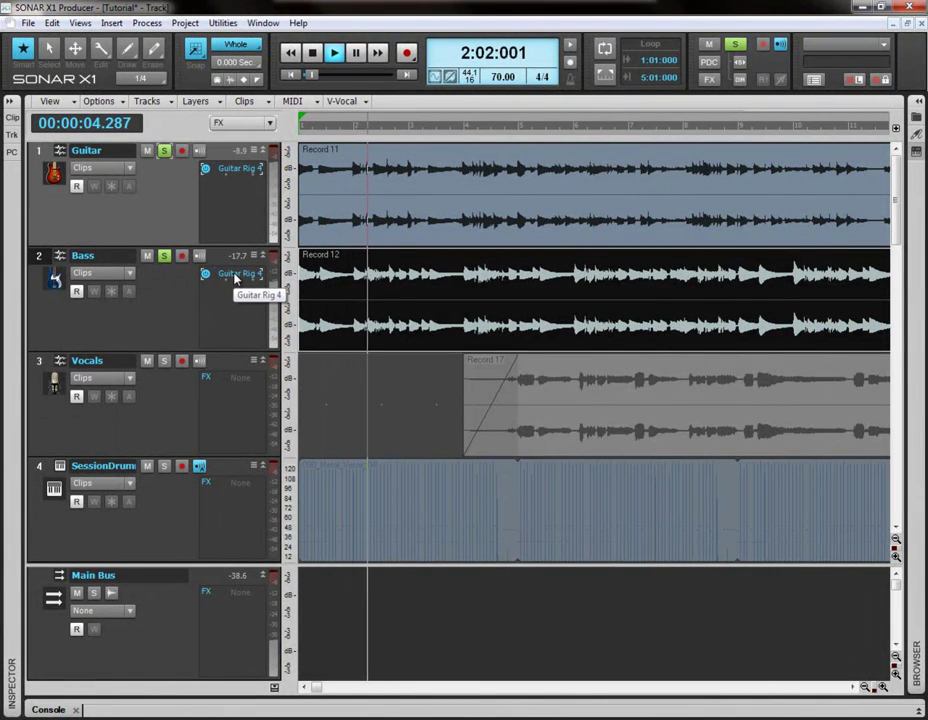
click(165, 151)
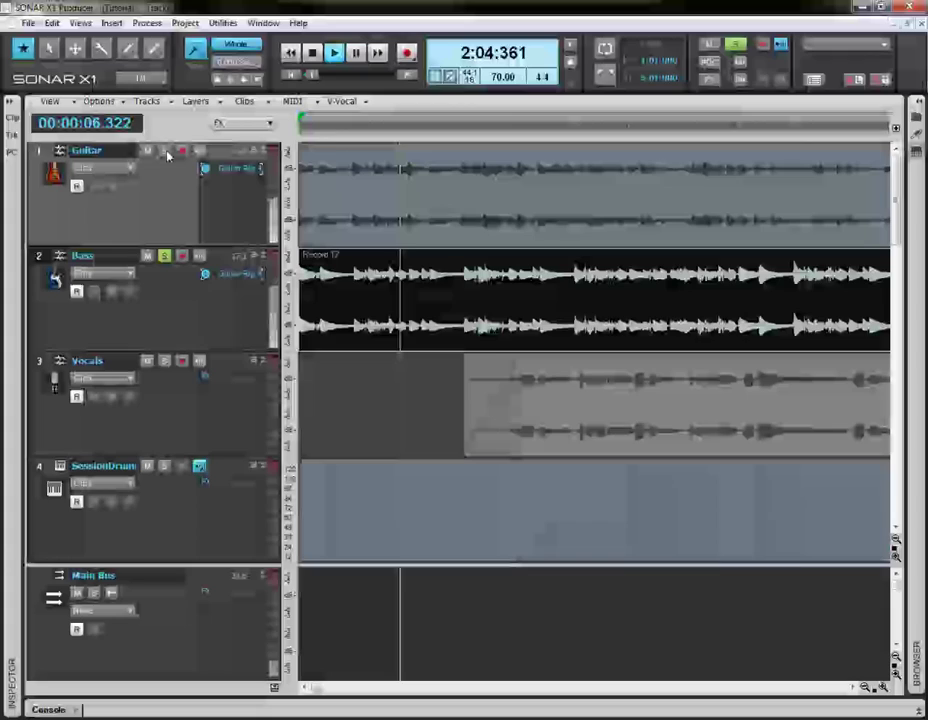
click(165, 151)
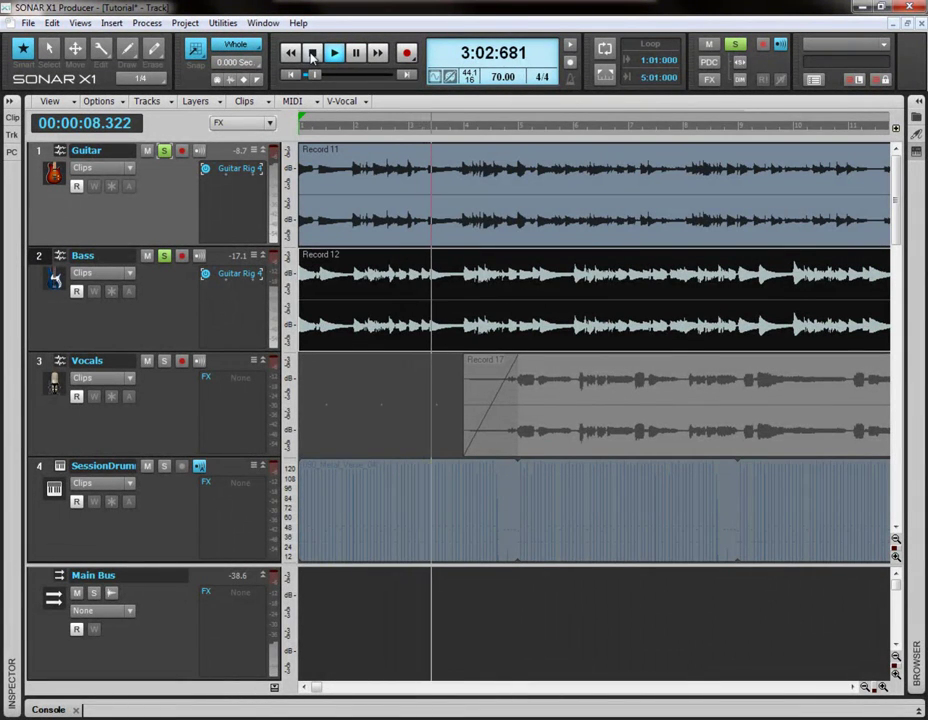
click(312, 52)
- Clear the Bass and Guitar solos and save the project with Ctrl+S
click(165, 256)
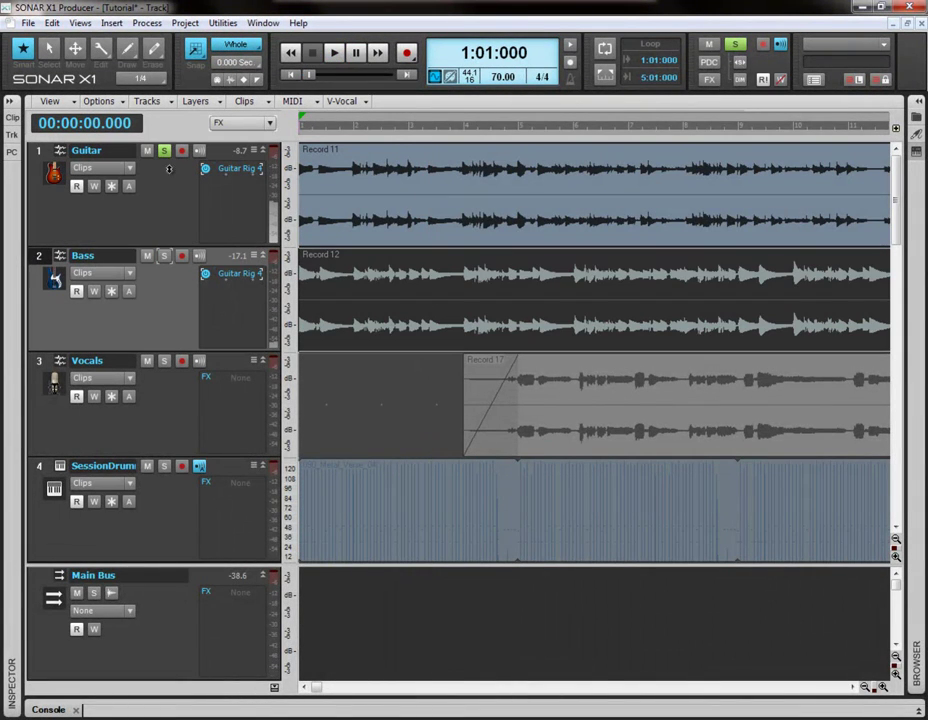
key(ctrl+s)
click(165, 151)
scroll(329, 382, down, 1)
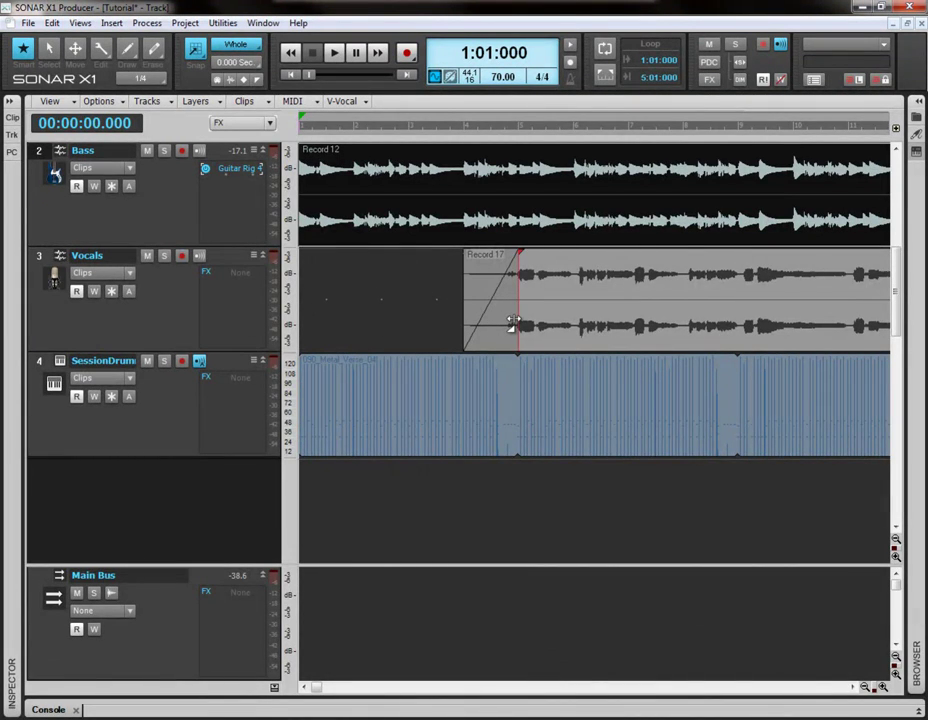
- Select the Record 17 vocal clip, solo Vocals, and play briefly from bar 5
click(558, 318)
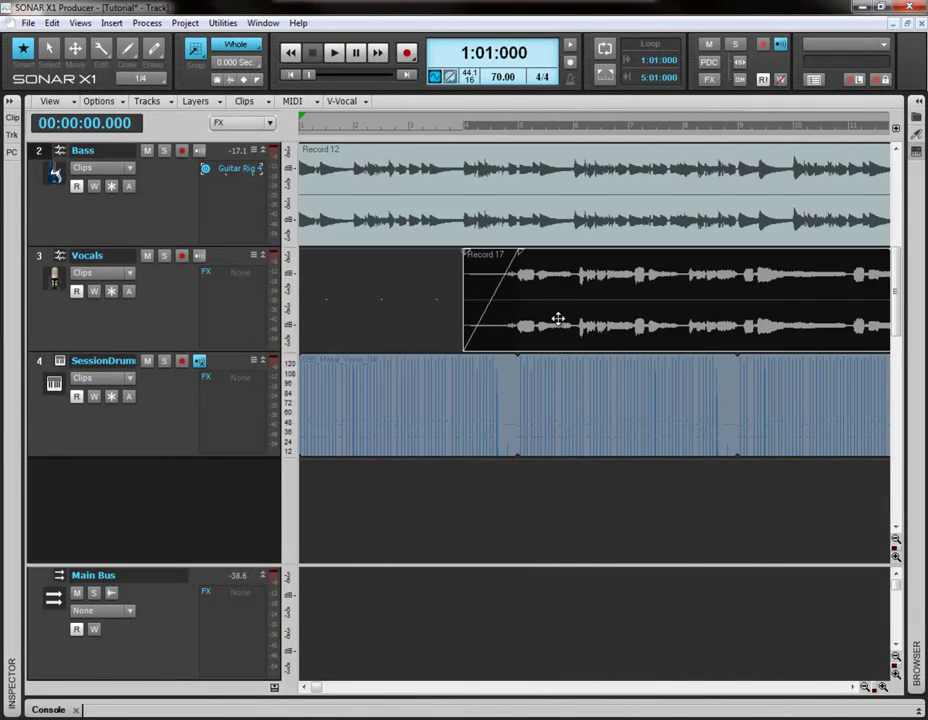
click(164, 256)
click(523, 130)
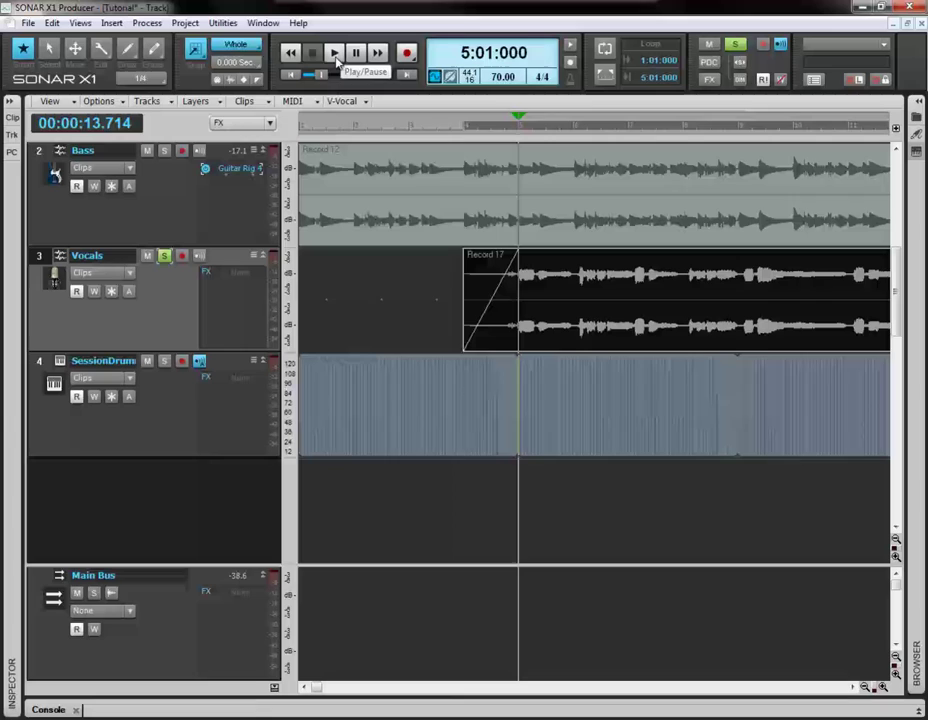
click(335, 58)
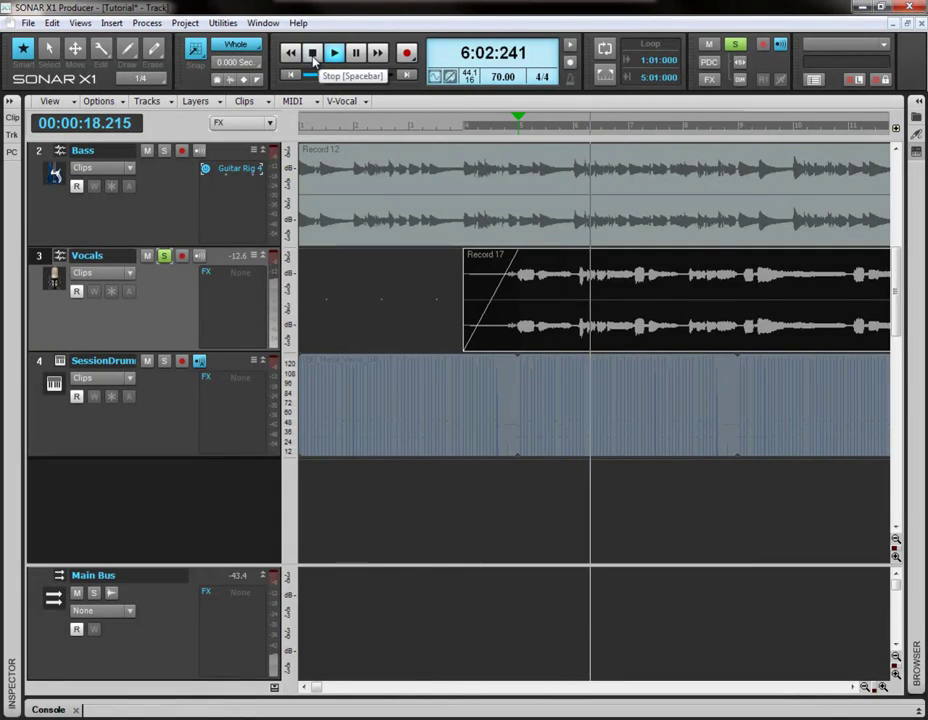
click(313, 55)
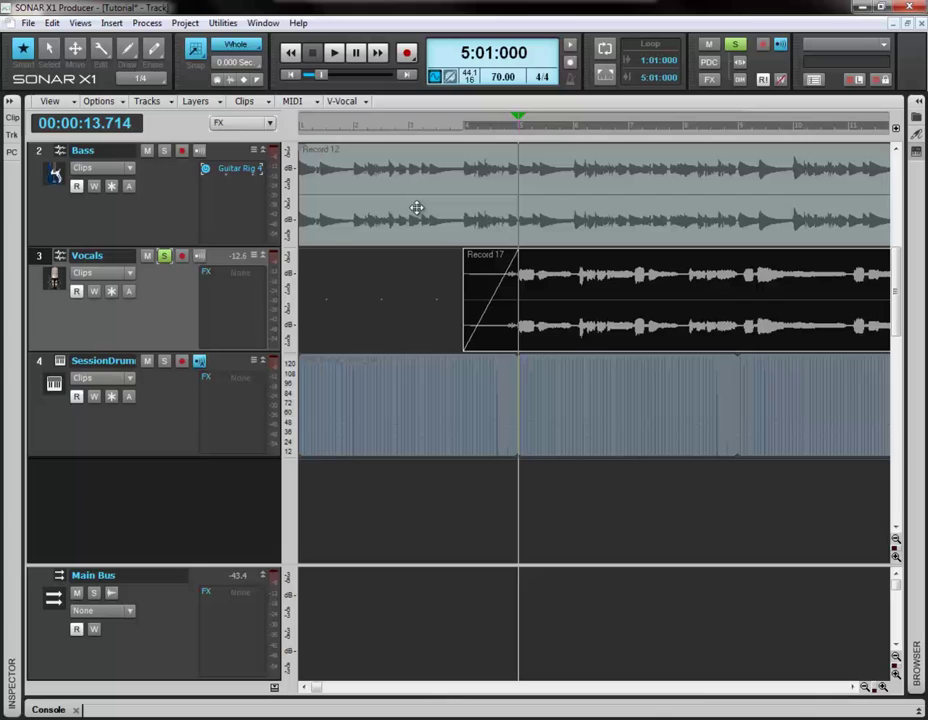
- Insert the Sonitus:fx Equalizer on Vocals, raise its Output to 5.0 dB, and close it
right_click(243, 307)
mouse_move(333, 472)
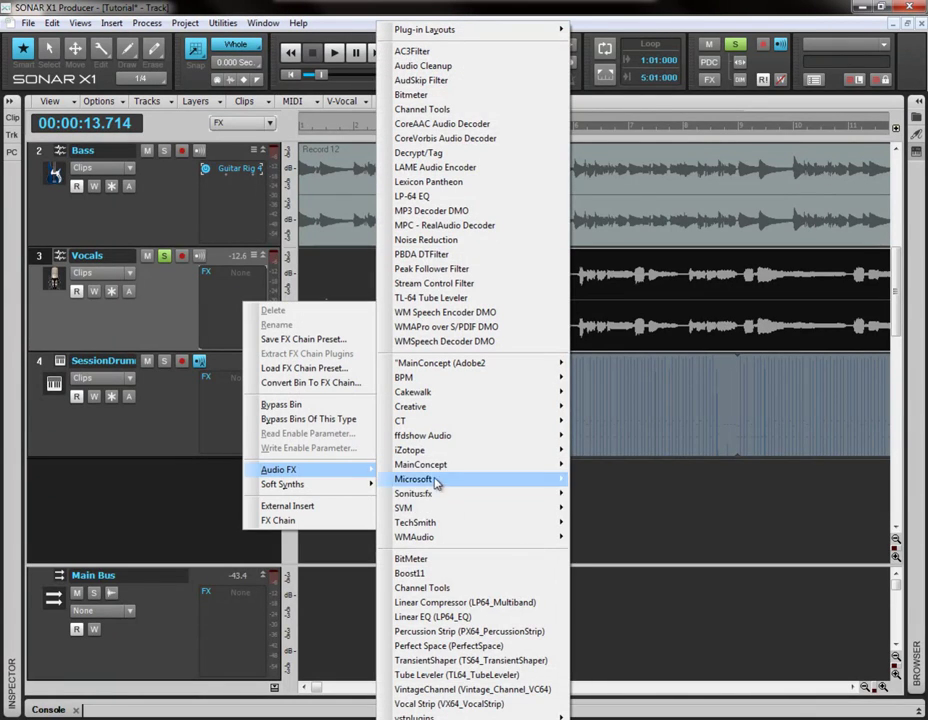
mouse_move(456, 499)
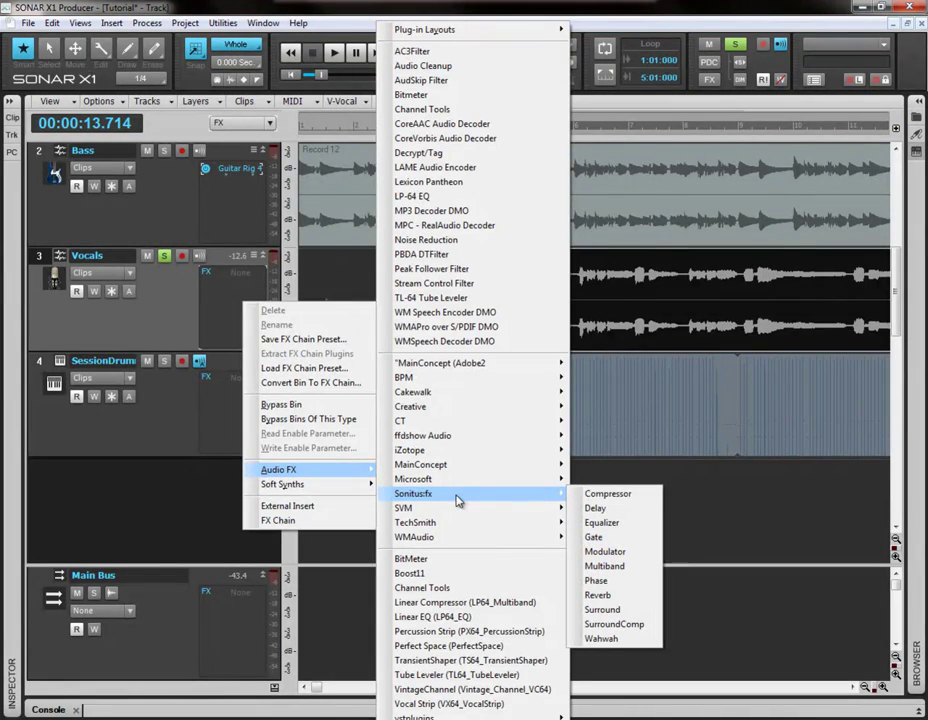
click(621, 524)
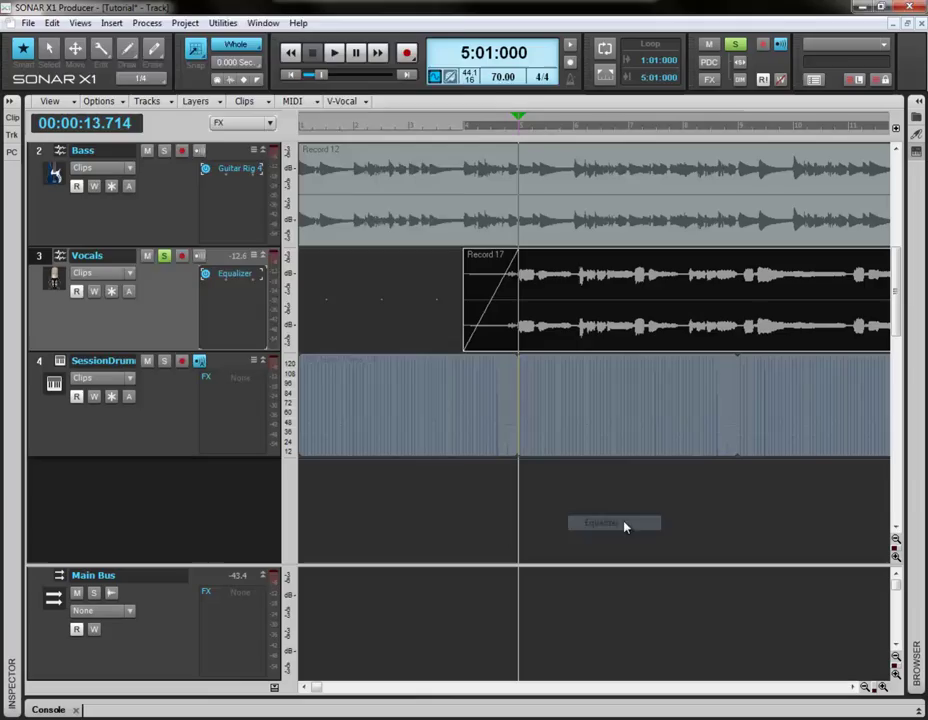
drag(212, 30, 478, 97)
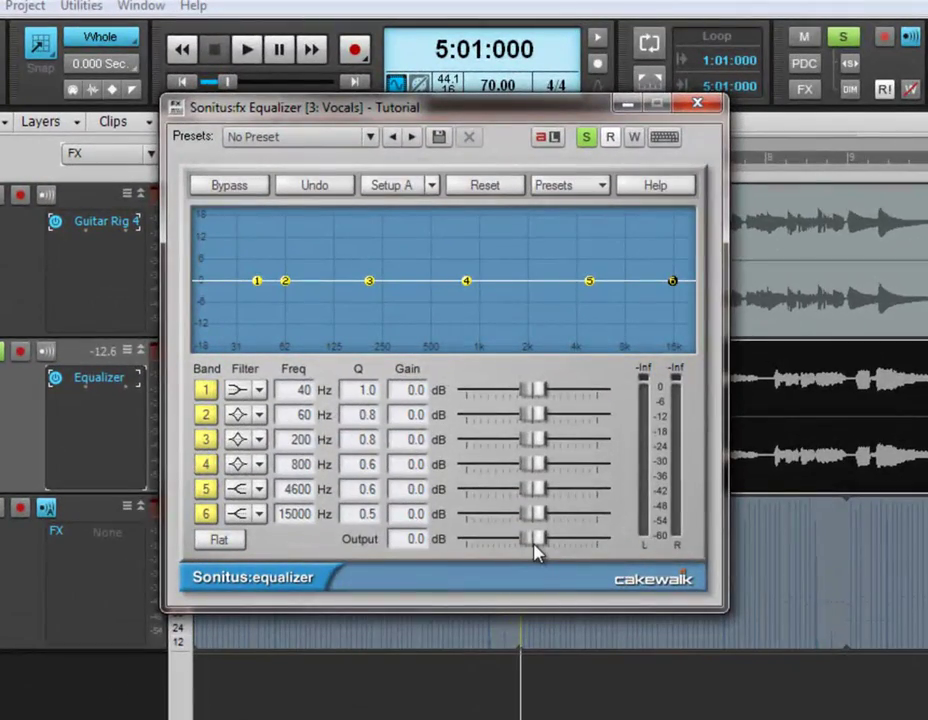
drag(535, 545, 588, 542)
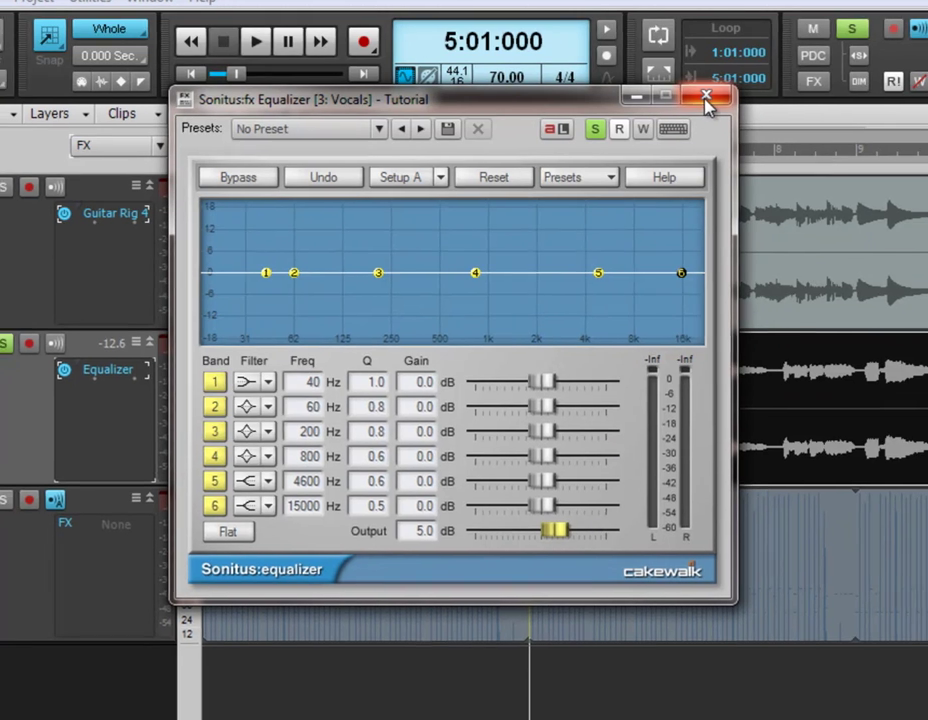
click(705, 97)
- Add Boost11 to Vocals with a 3.6 dB boost and audition the vocals from bar 5
right_click(347, 208)
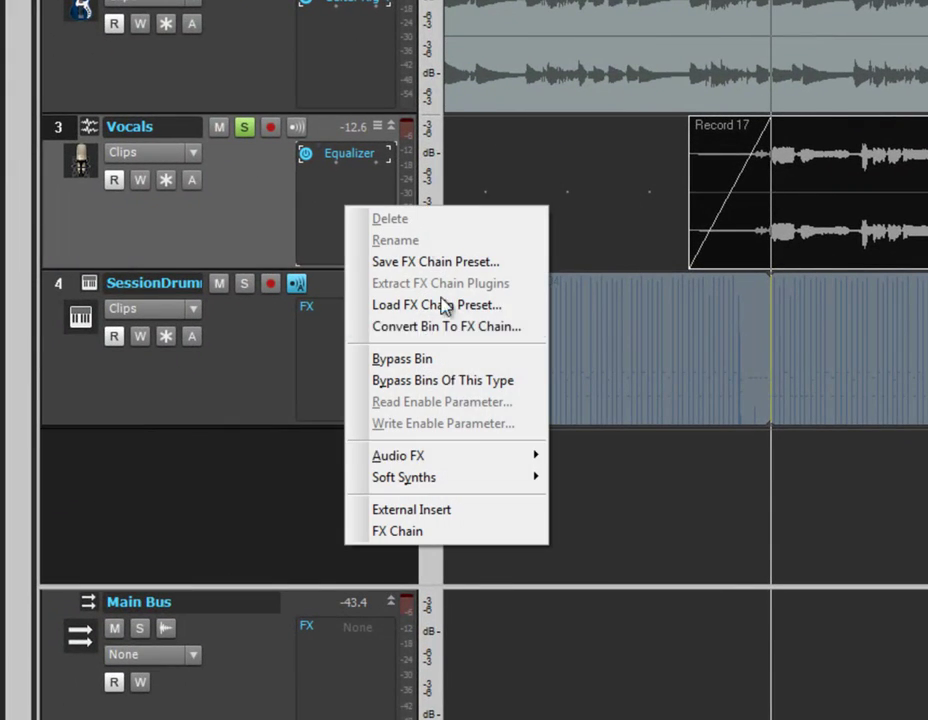
mouse_move(472, 457)
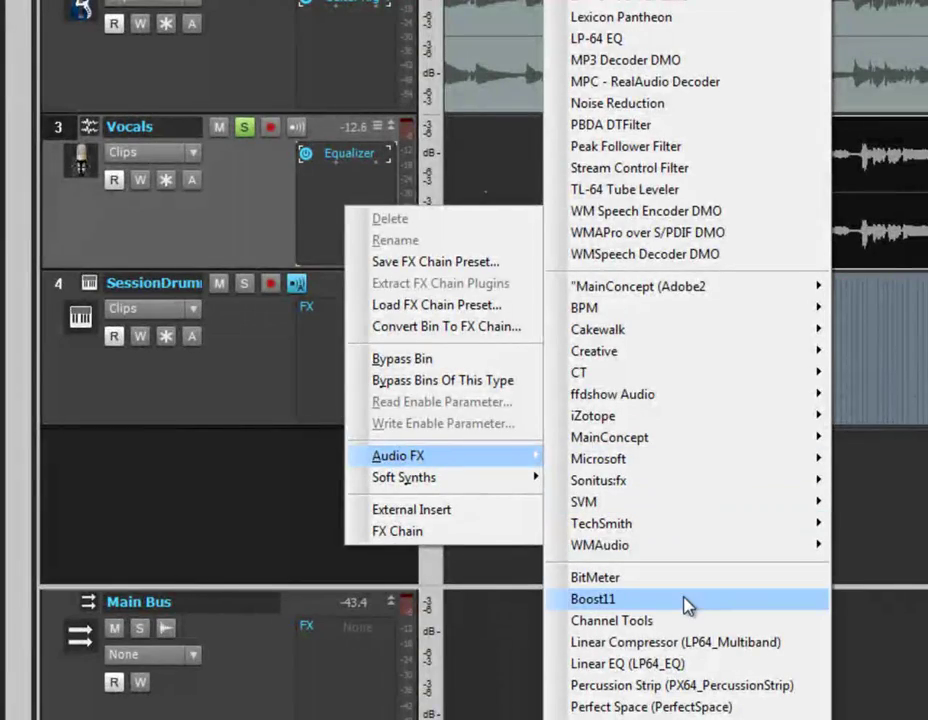
click(692, 602)
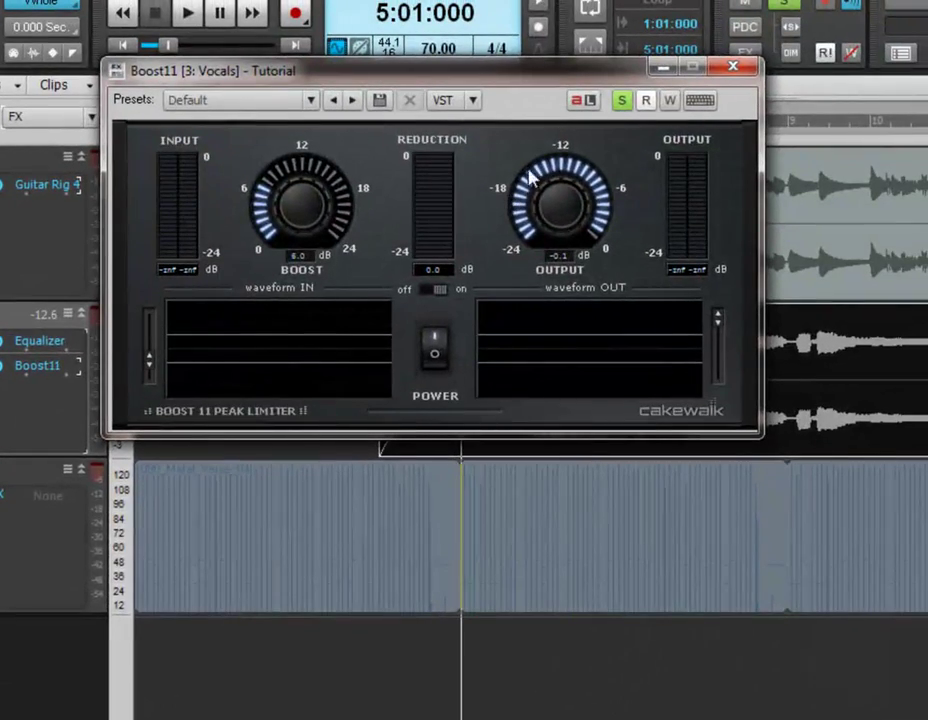
mouse_move(524, 190)
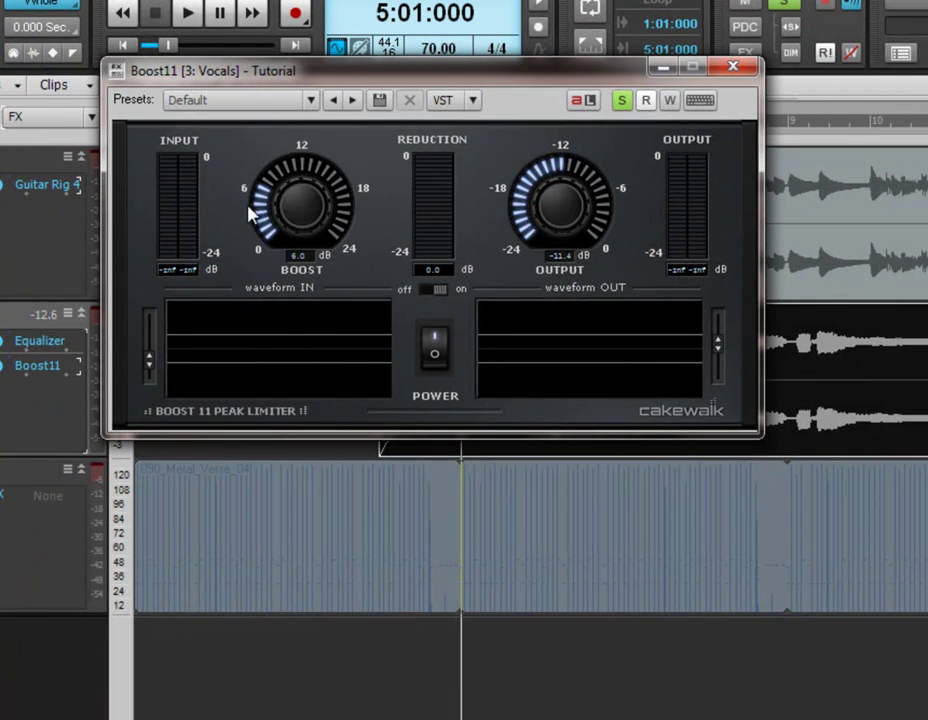
drag(259, 236, 393, 242)
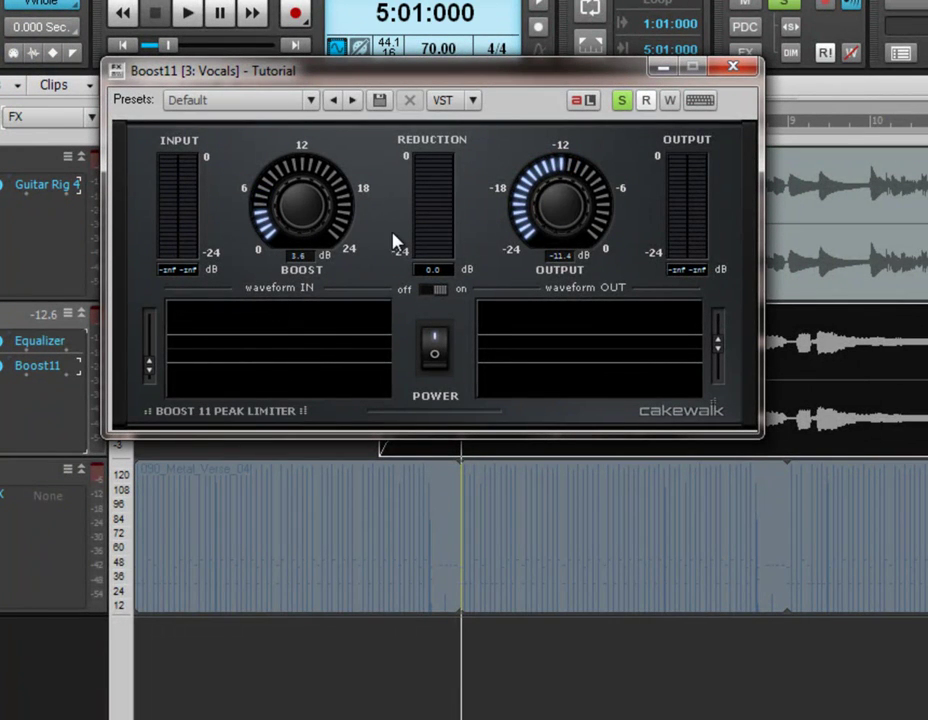
drag(615, 80, 521, 480)
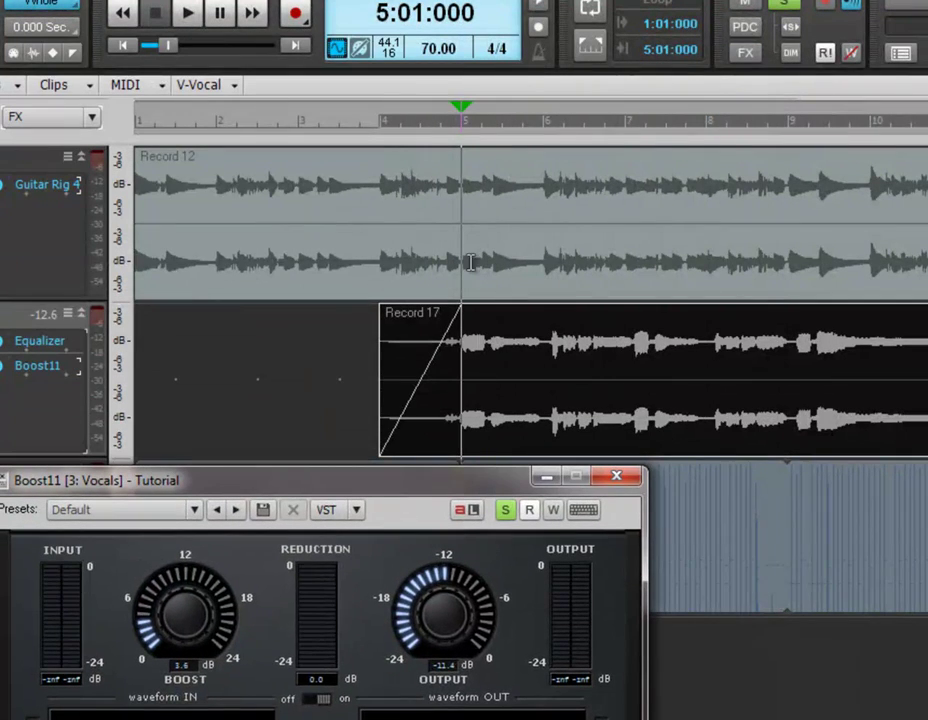
click(187, 20)
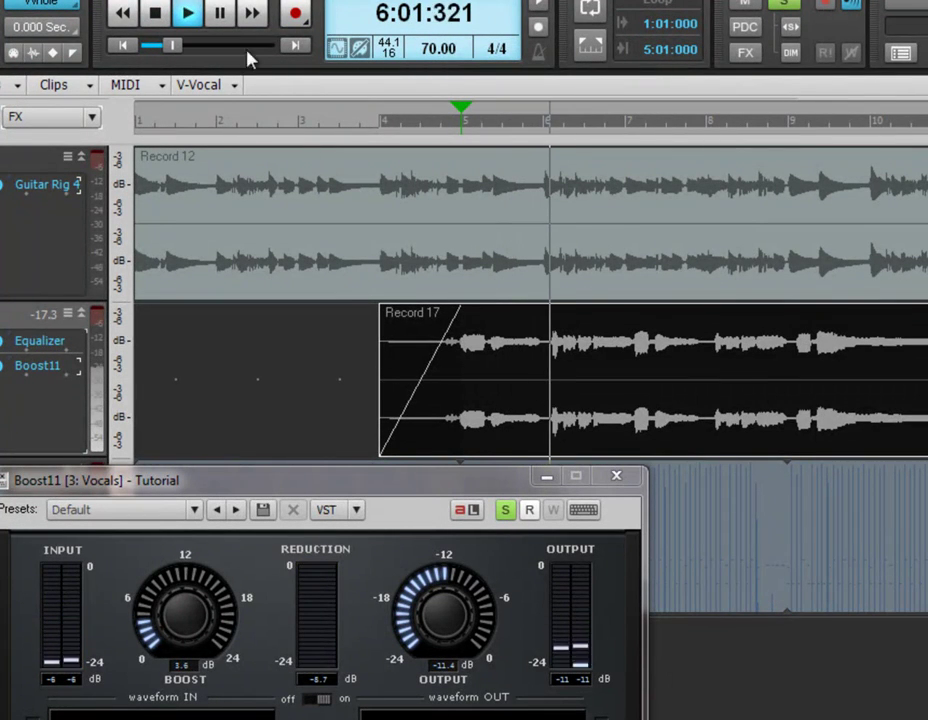
click(157, 16)
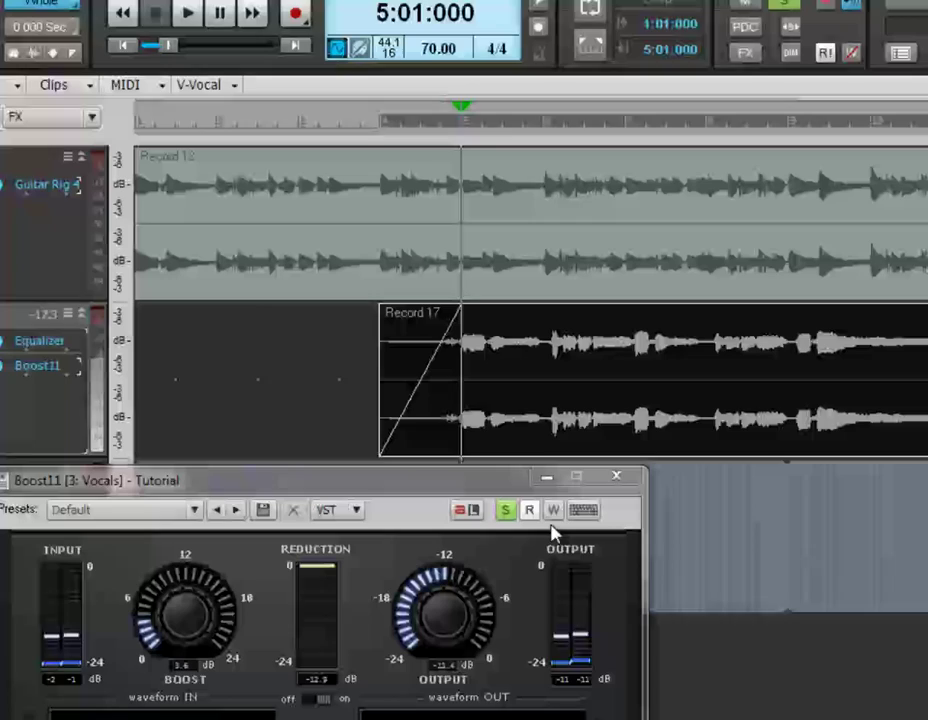
- Close Boost11, add a Sonitus Delay to the vocal chain, and lower its feedback to 15%
click(620, 481)
right_click(38, 409)
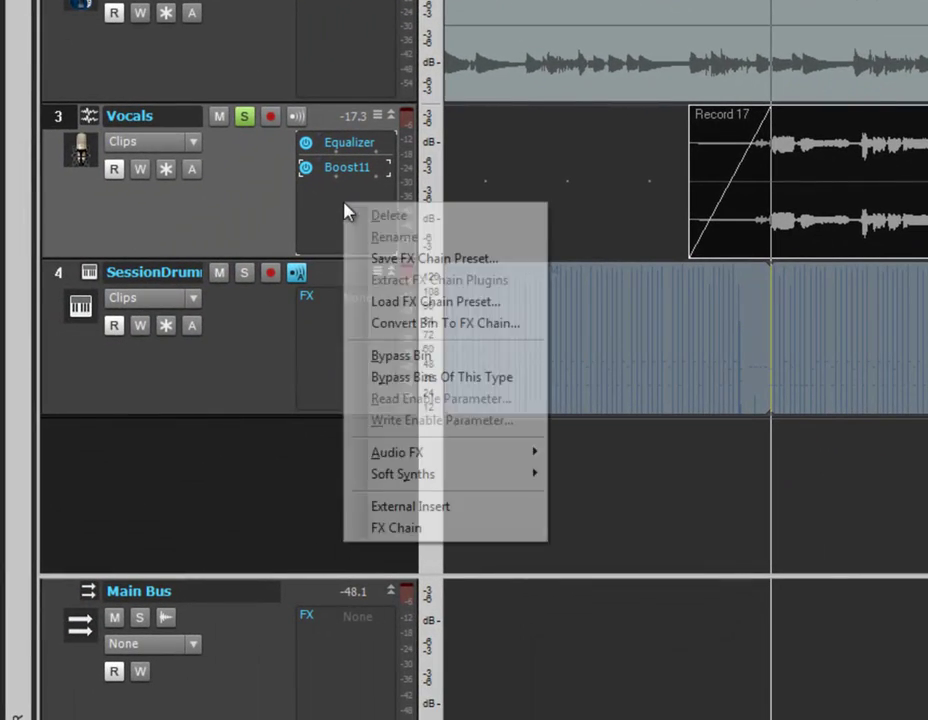
mouse_move(445, 453)
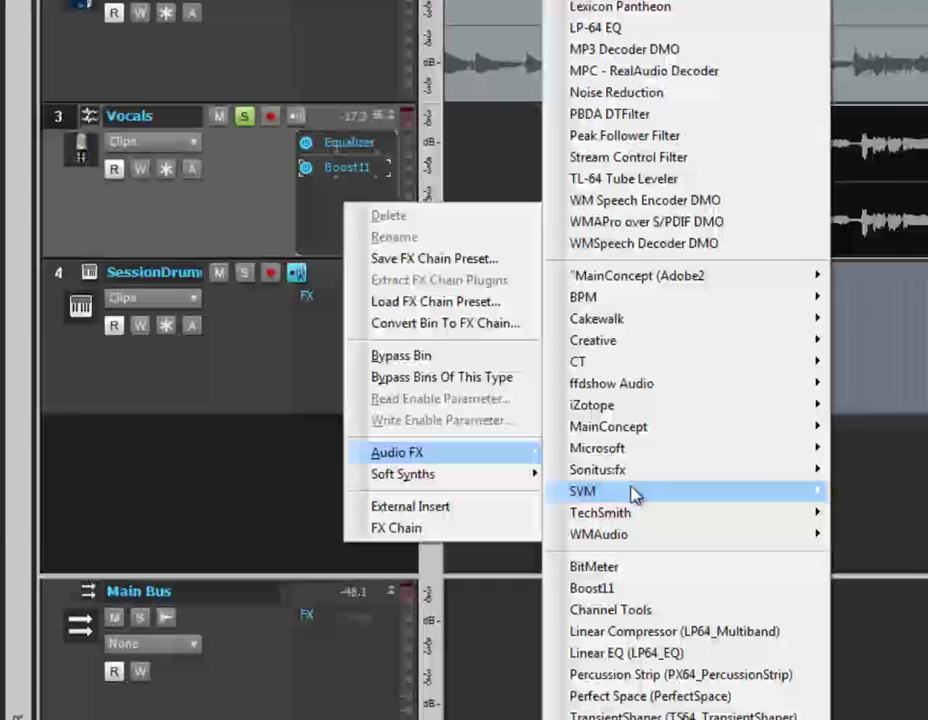
mouse_move(632, 478)
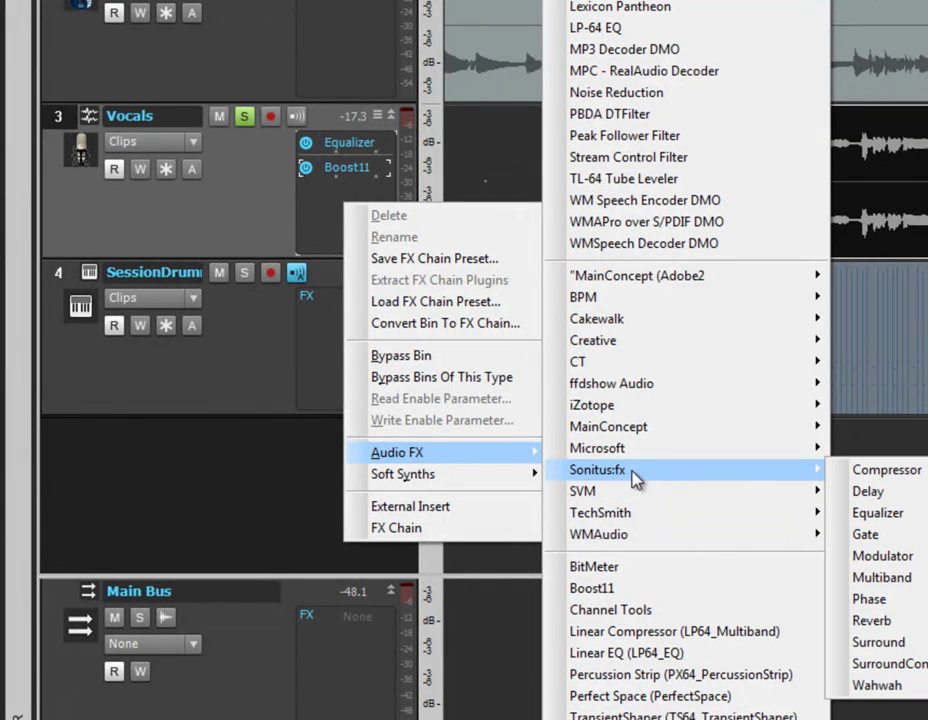
click(868, 491)
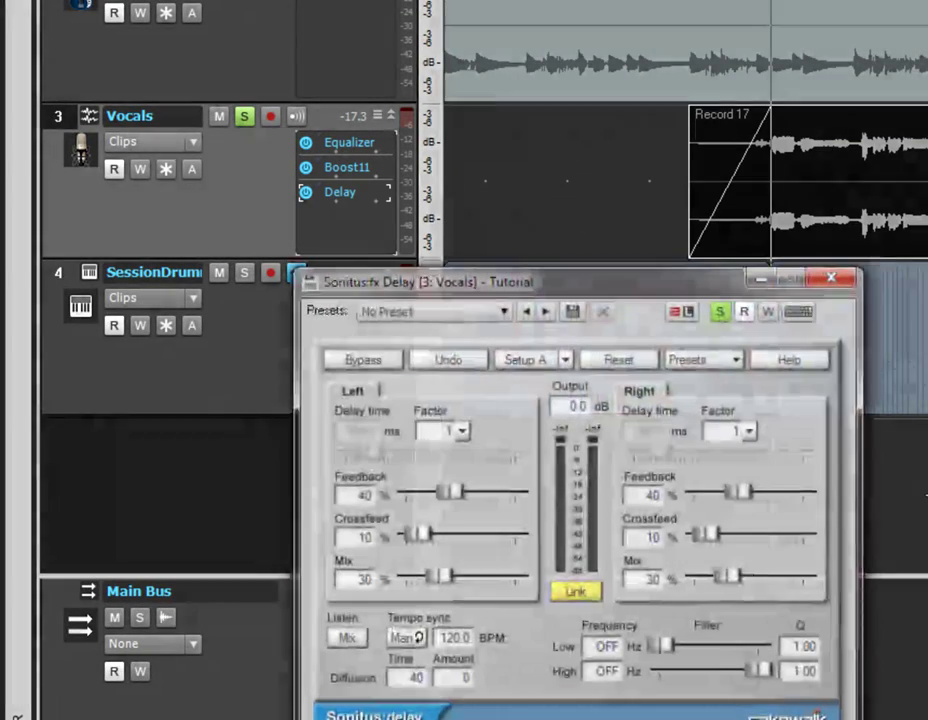
drag(630, 307, 749, 1)
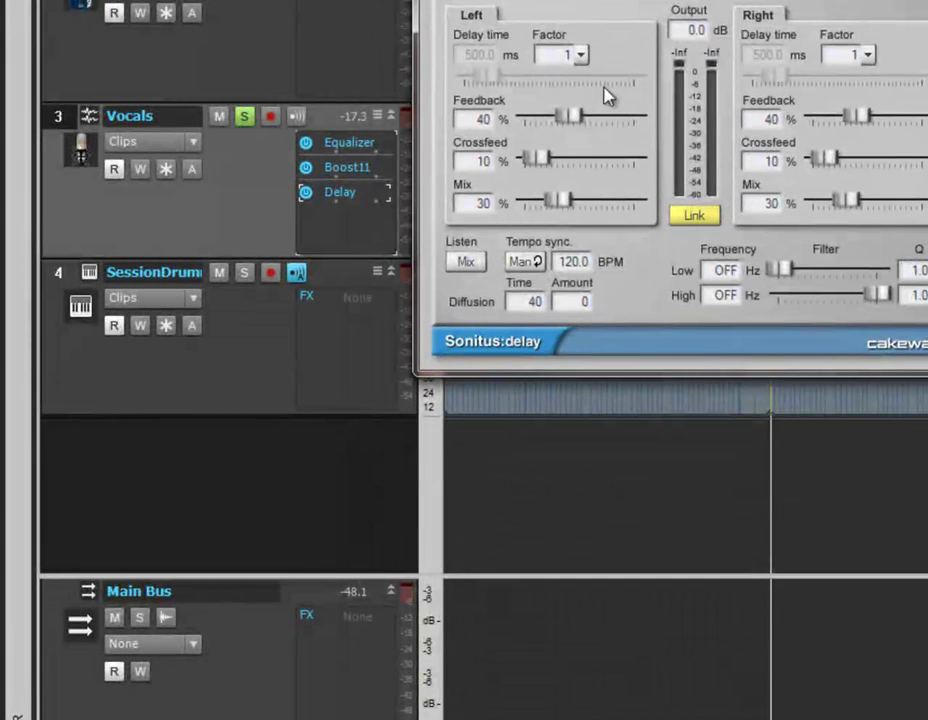
drag(571, 120, 535, 229)
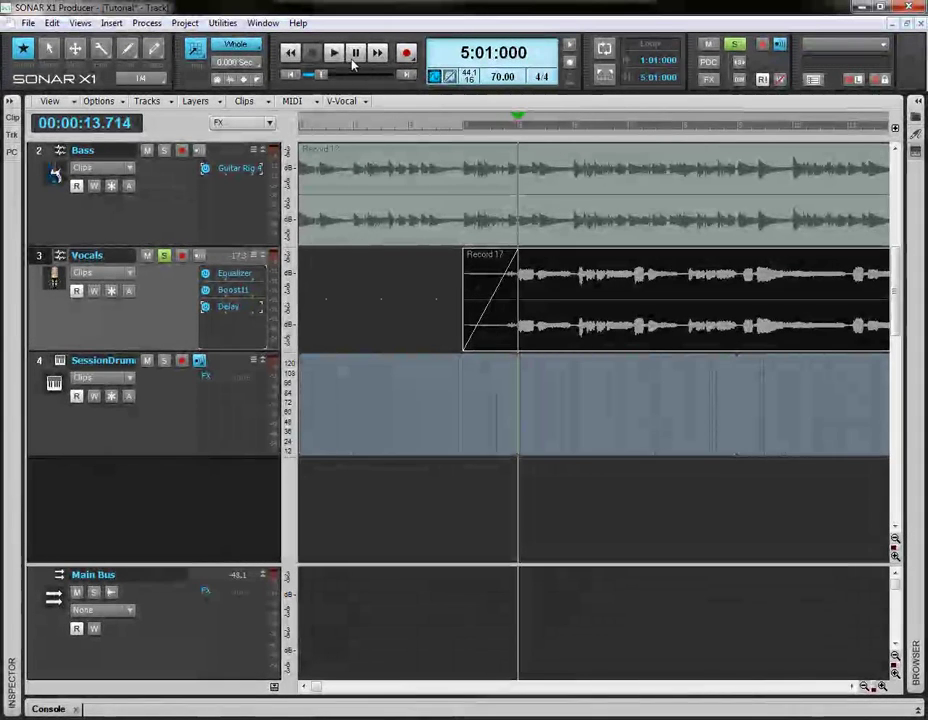
- Play the song to hear the vocal effects chain, then return the now time to 1:01:000
click(338, 57)
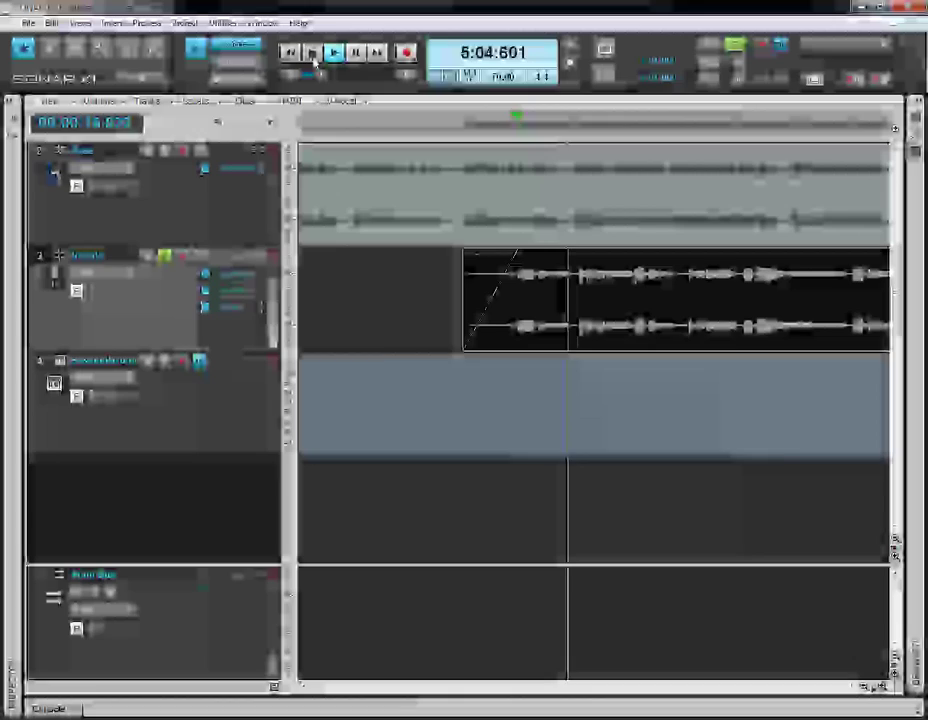
scroll(357, 320, up, 2)
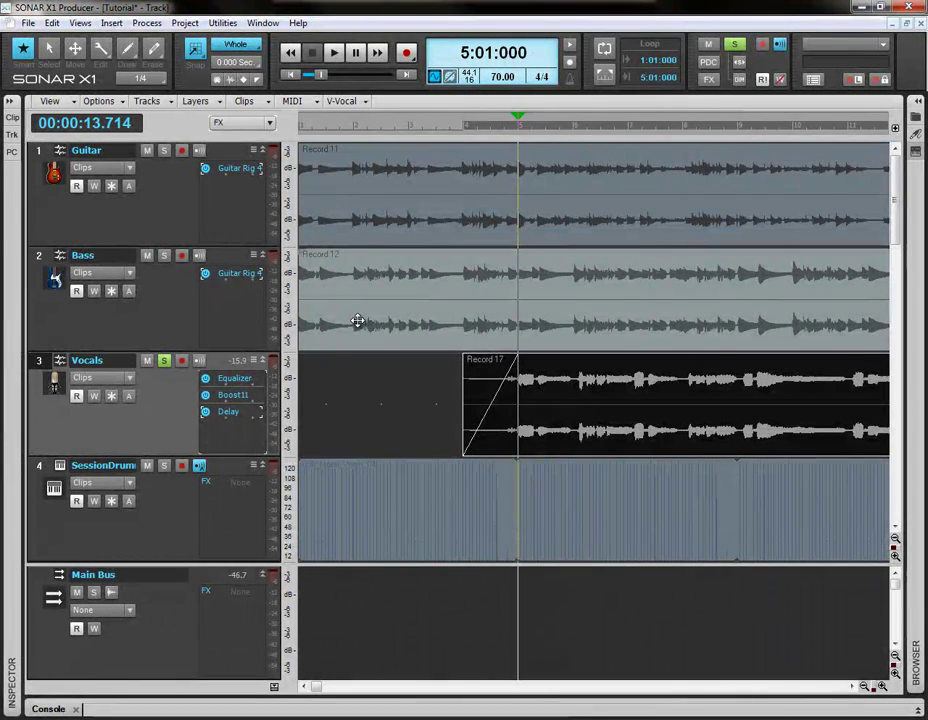
click(362, 428)
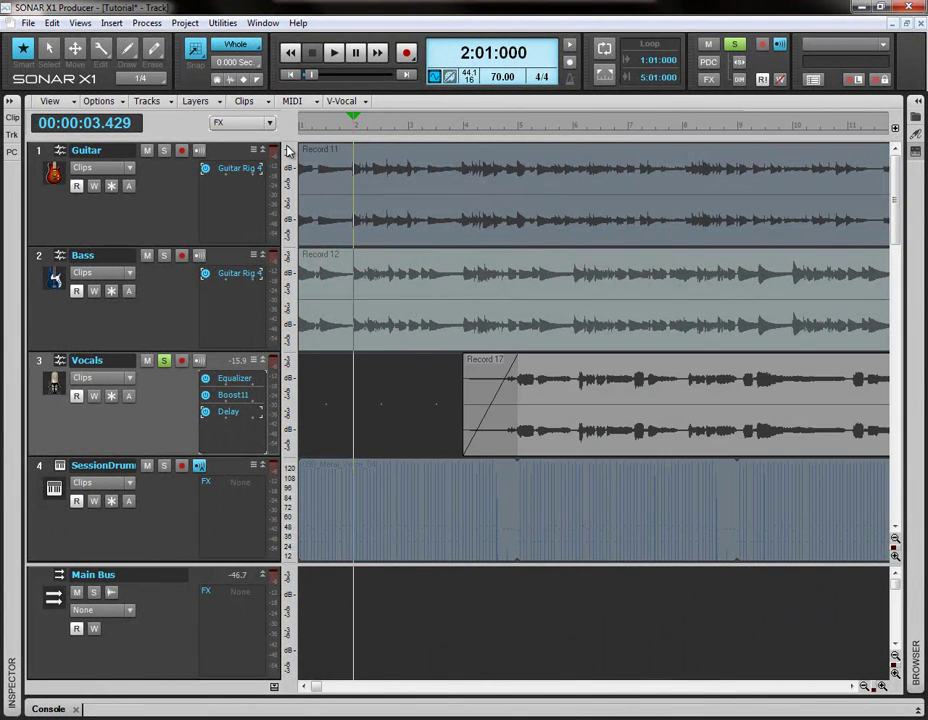
click(292, 76)
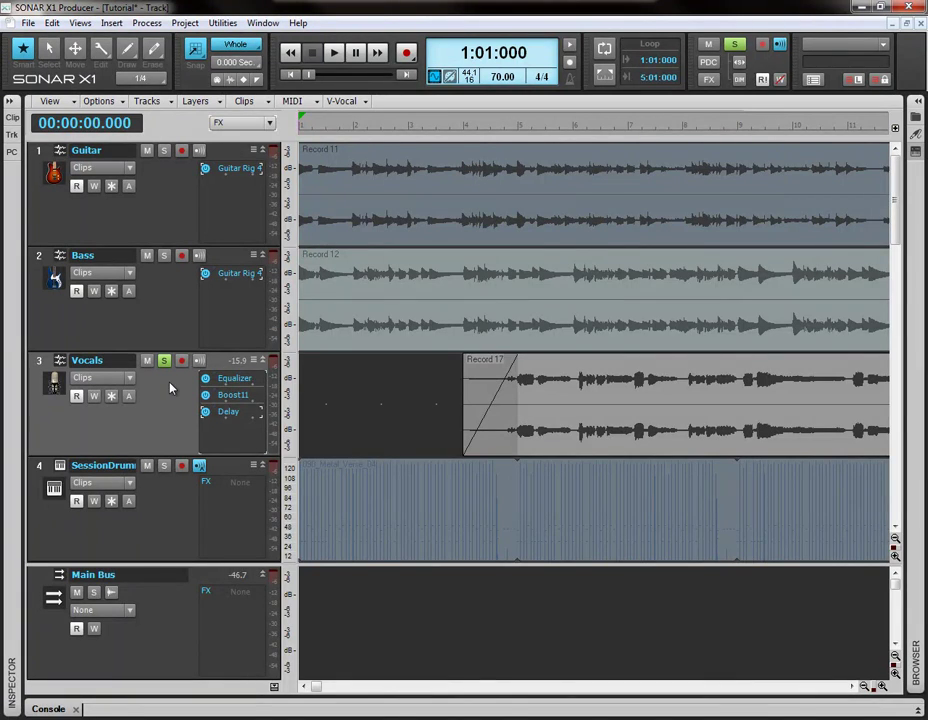
double_click(231, 378)
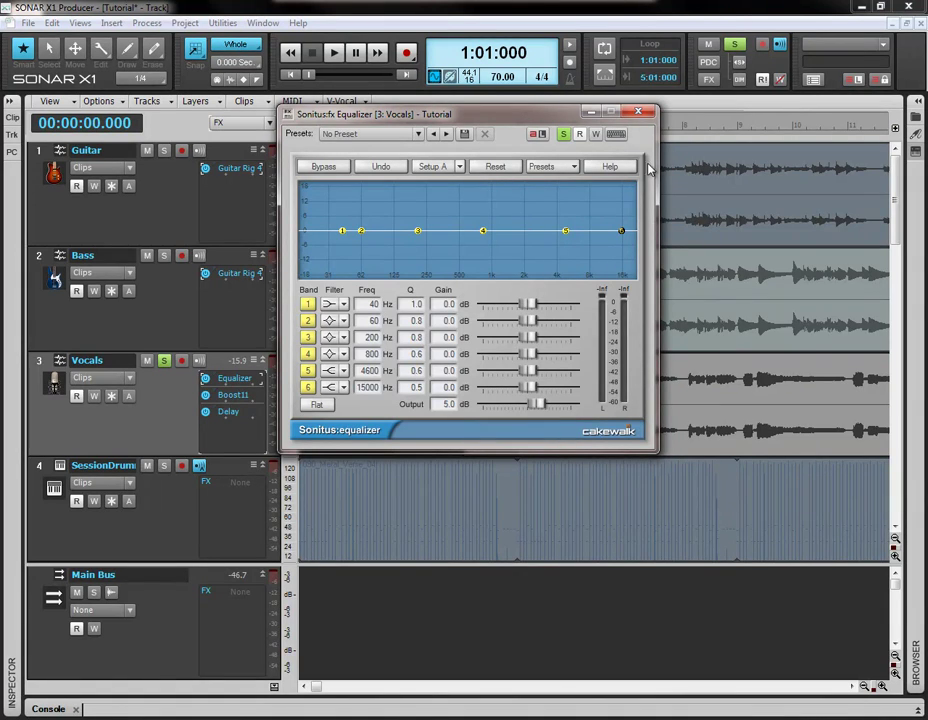
click(638, 112)
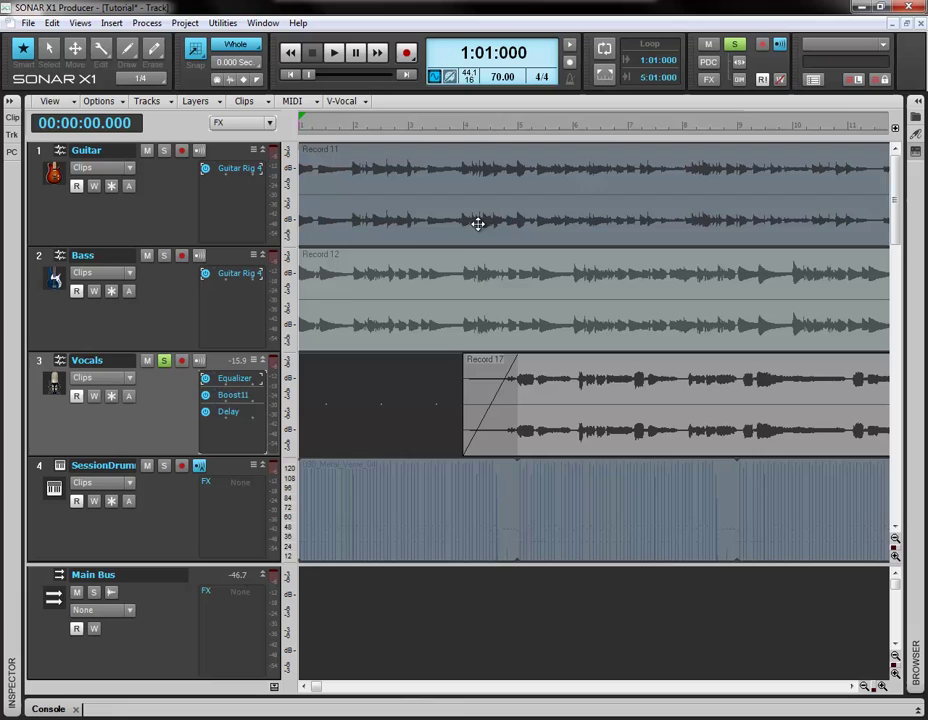
- Unsolo the Vocals track, select the Bass clip, and play the full mix from the start
click(164, 361)
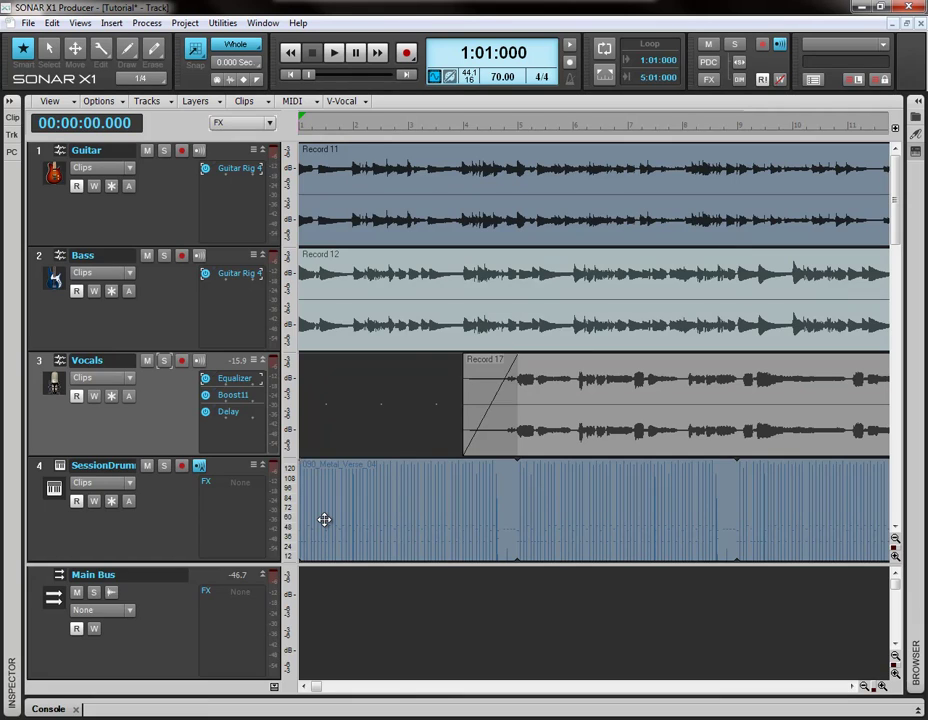
click(419, 327)
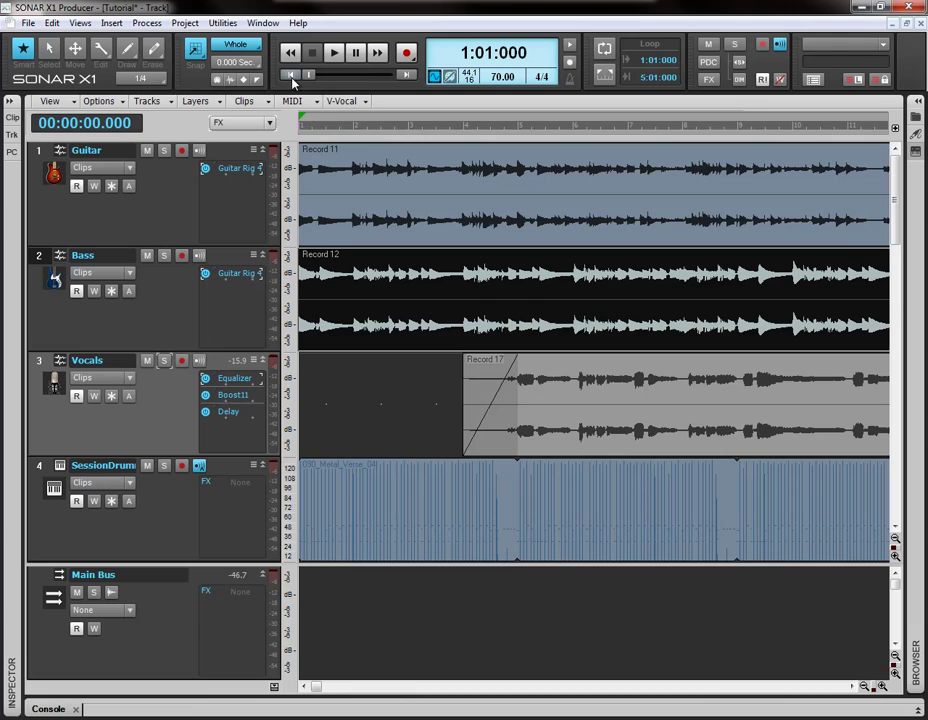
click(336, 60)
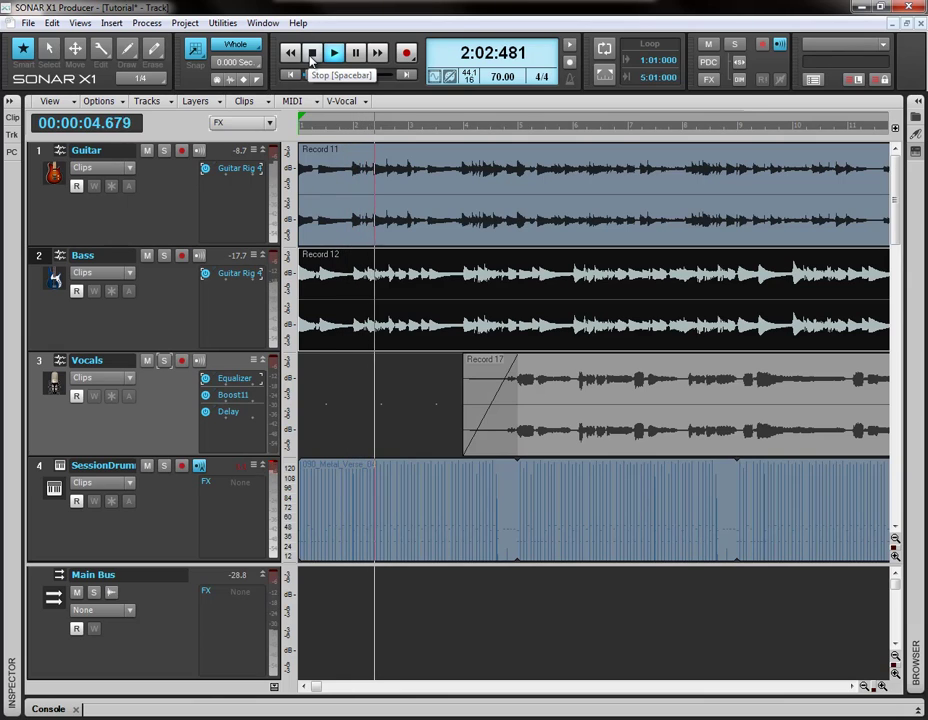
- Stop playback and switch the track strip layout from FX to Mix controls
click(310, 60)
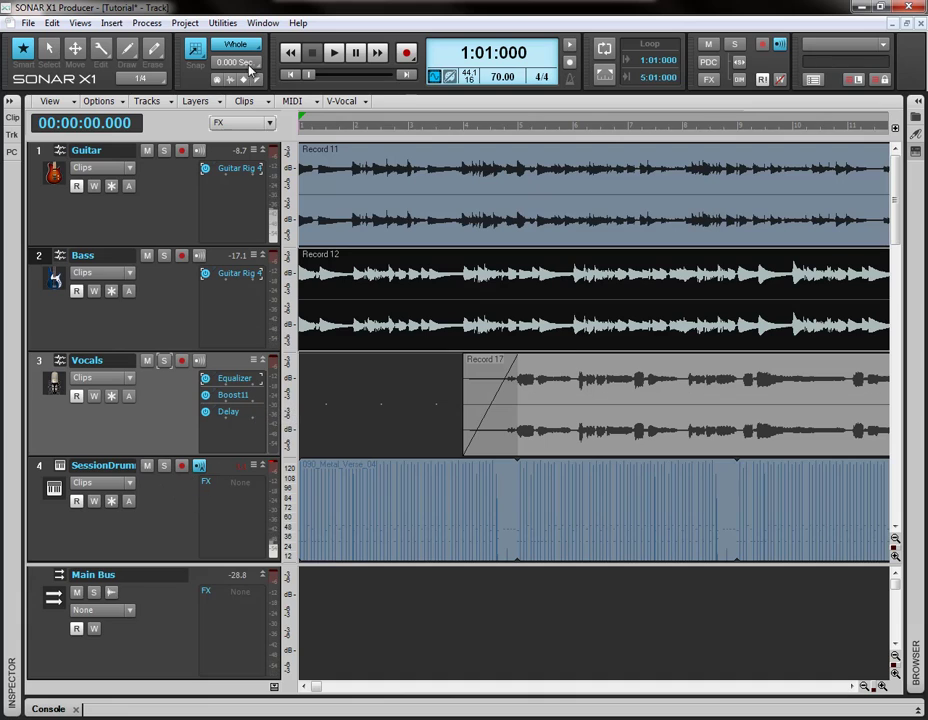
click(243, 122)
click(240, 169)
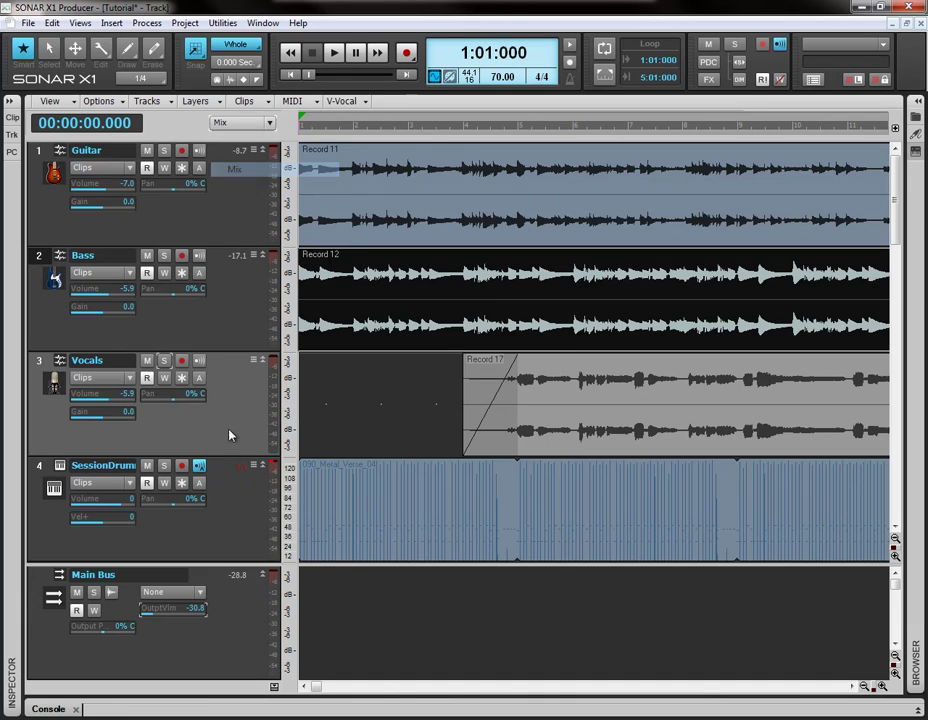
- Raise the SessionDrum volume to about -6.3 and play the mix again
mouse_move(101, 511)
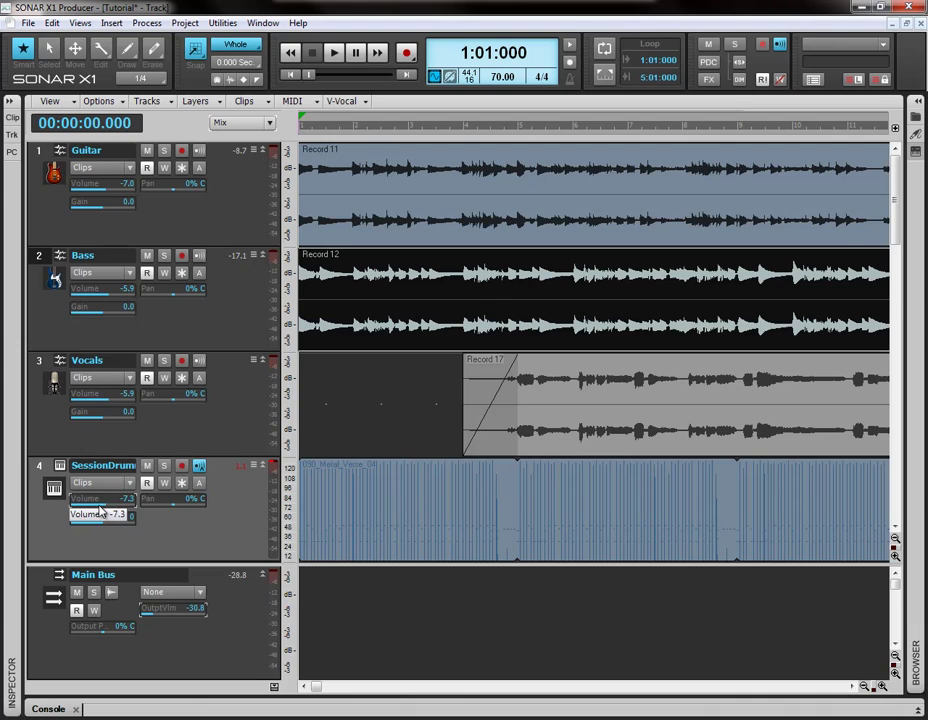
scroll(100, 512, up, 2)
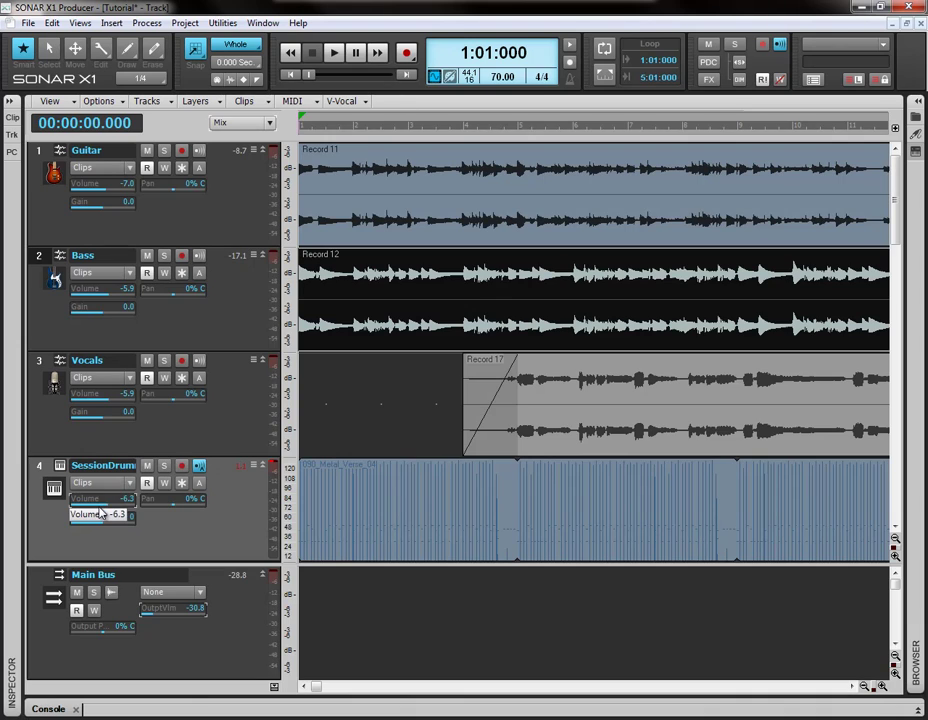
click(327, 55)
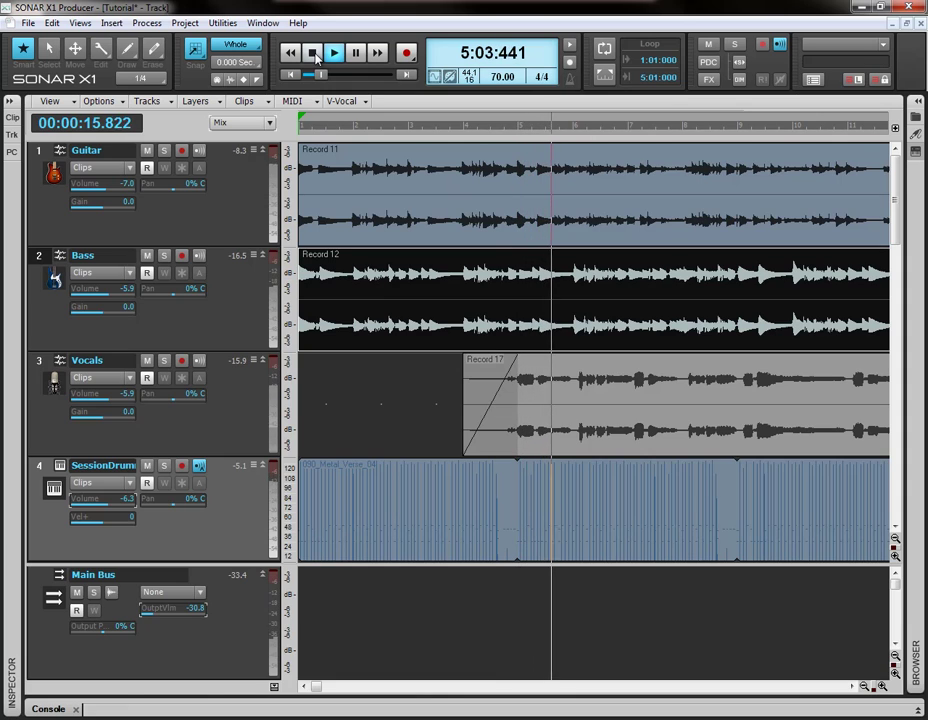
- Set the now time to measure 5 (5:01:000) and audition that section with short play/stop passes
click(313, 54)
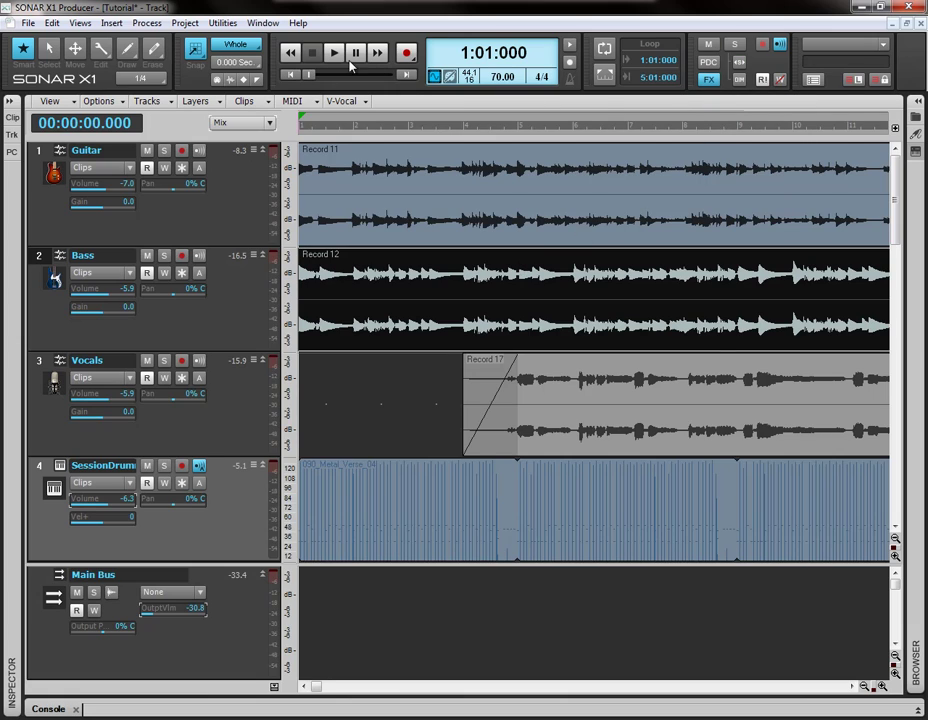
click(468, 138)
click(519, 138)
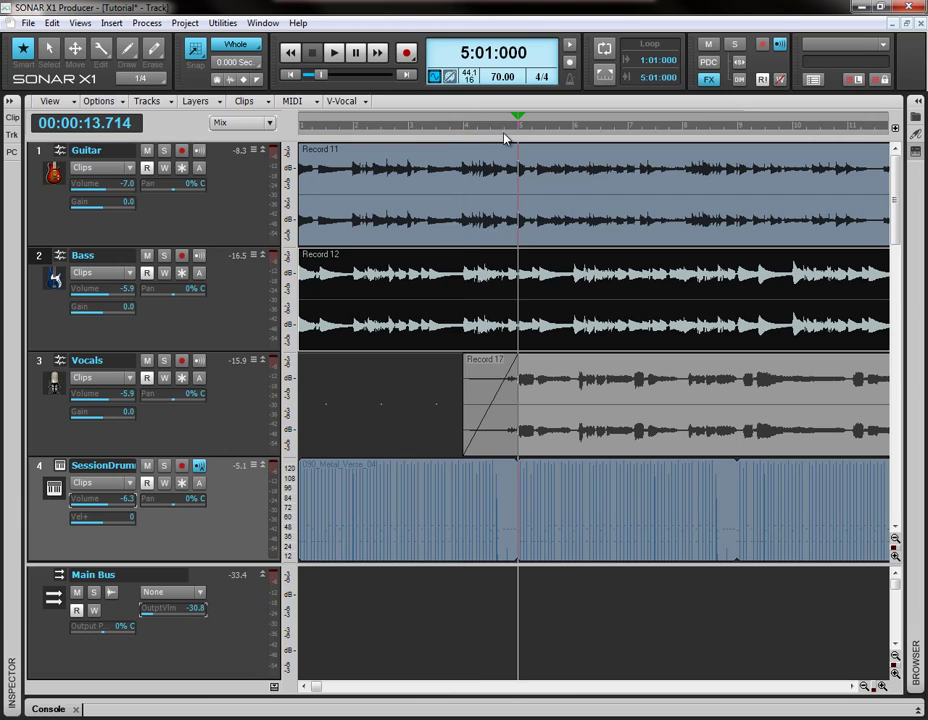
click(334, 52)
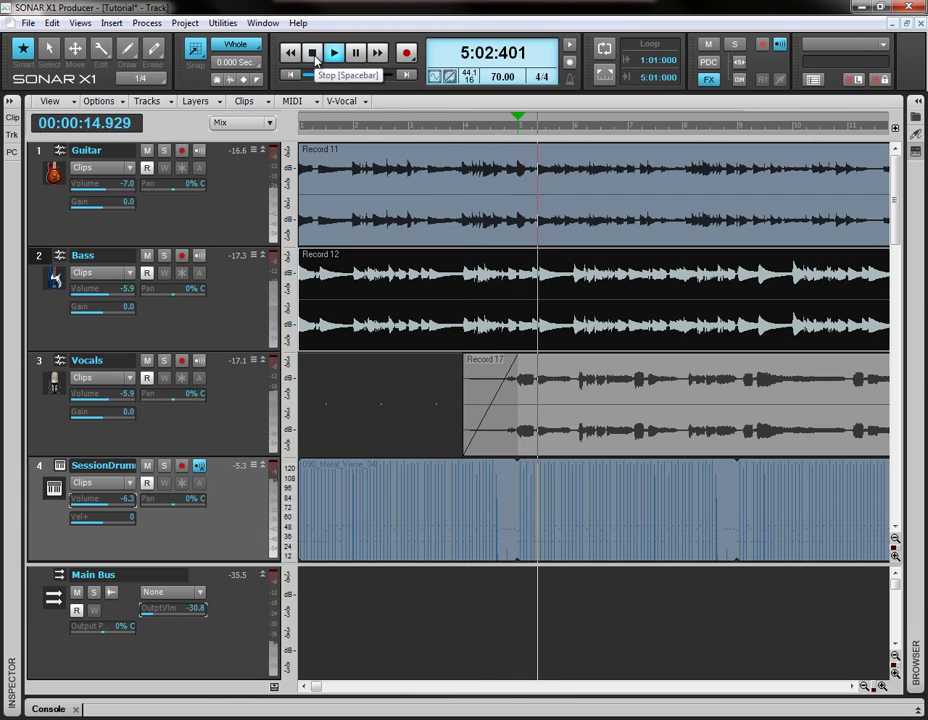
click(314, 55)
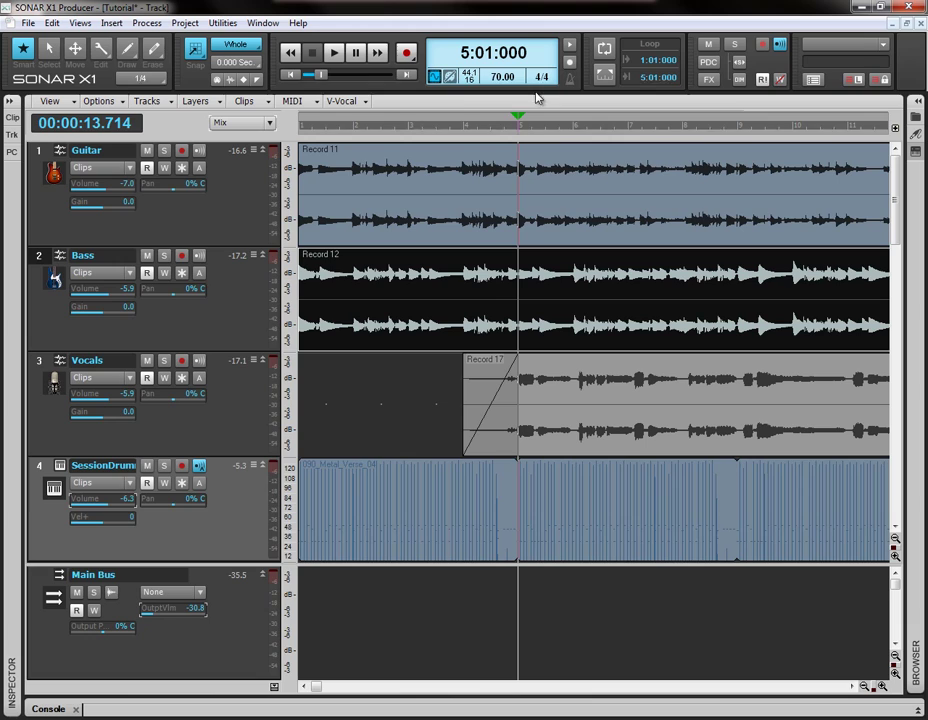
click(334, 57)
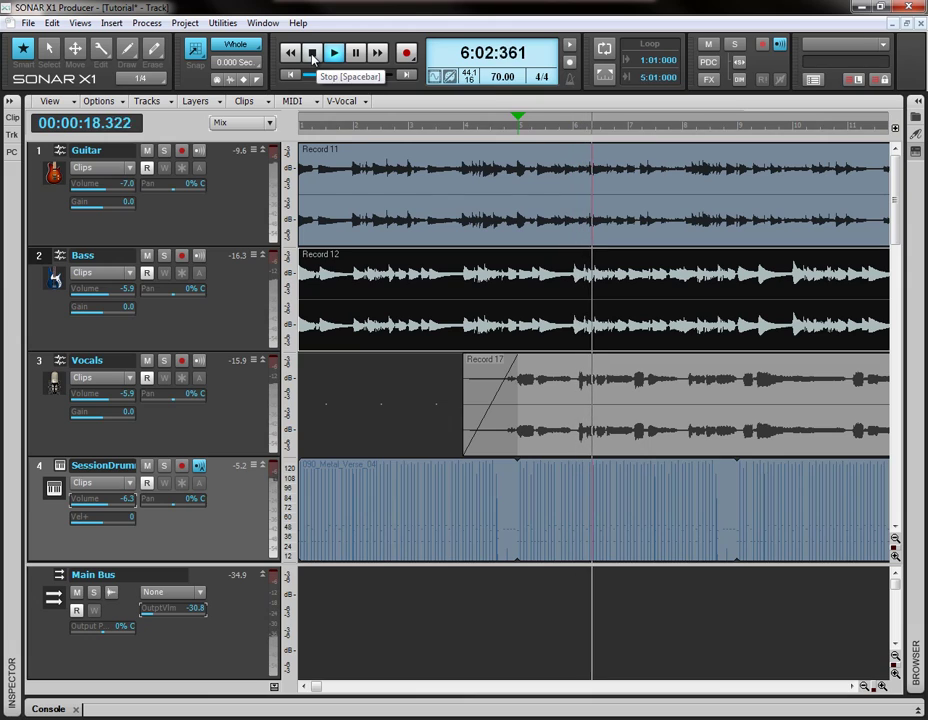
click(313, 55)
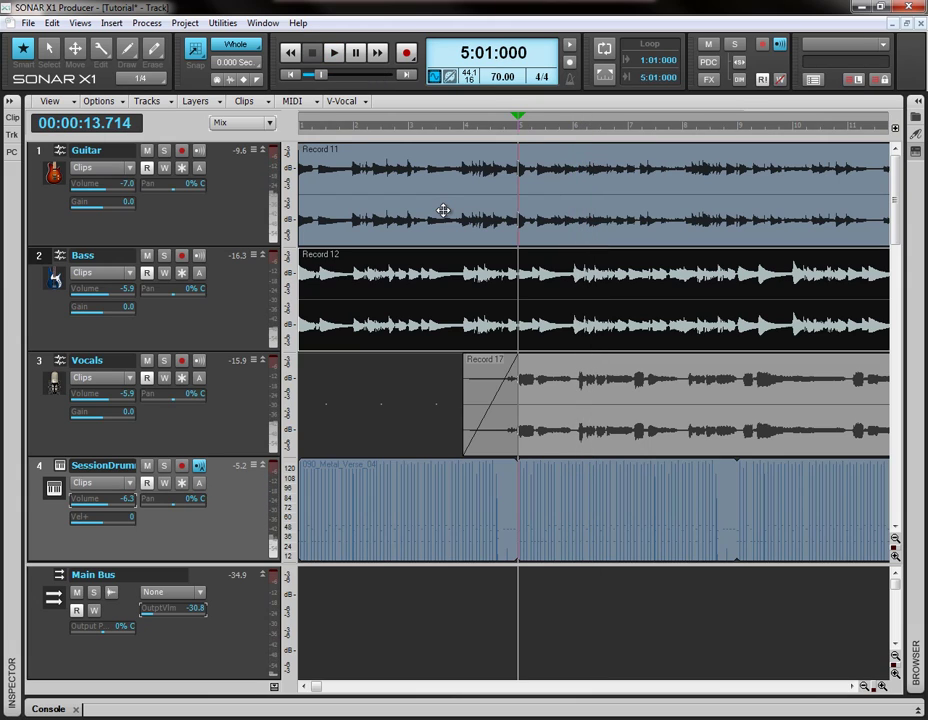